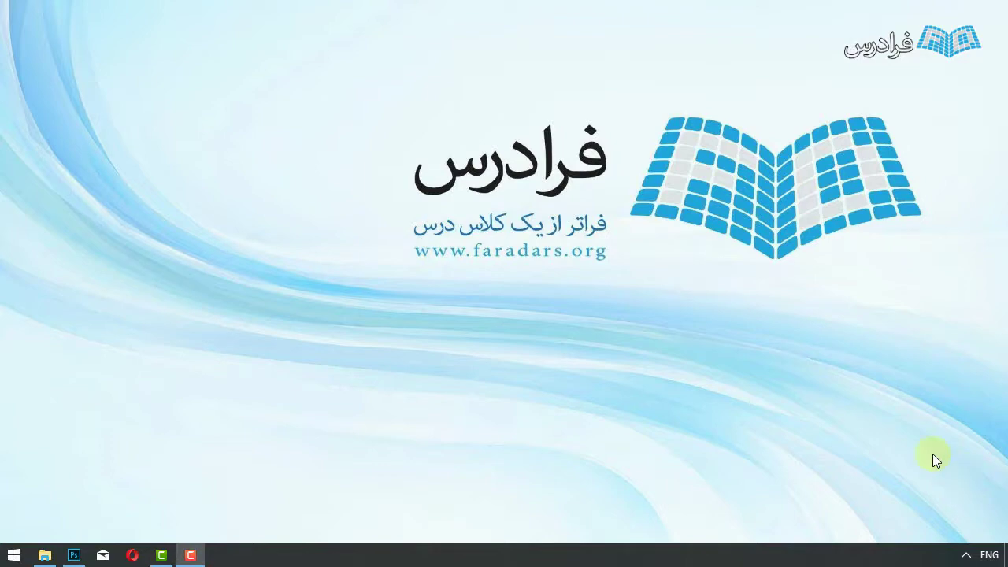
# - Create a new 1280 × 720 px Untitled-1 document from File > New with the Custom preset
pyautogui.click(74, 555)
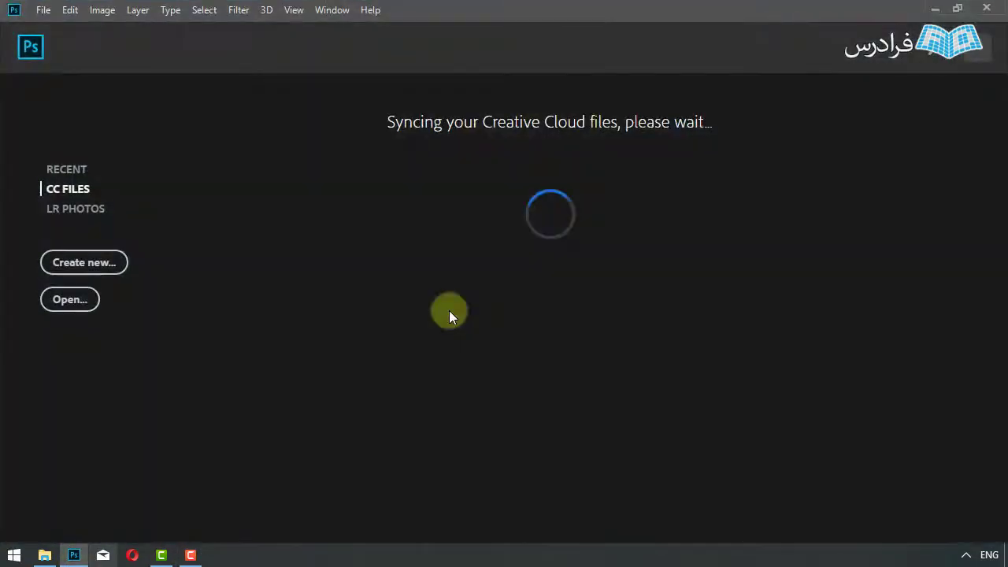
pyautogui.click(44, 10)
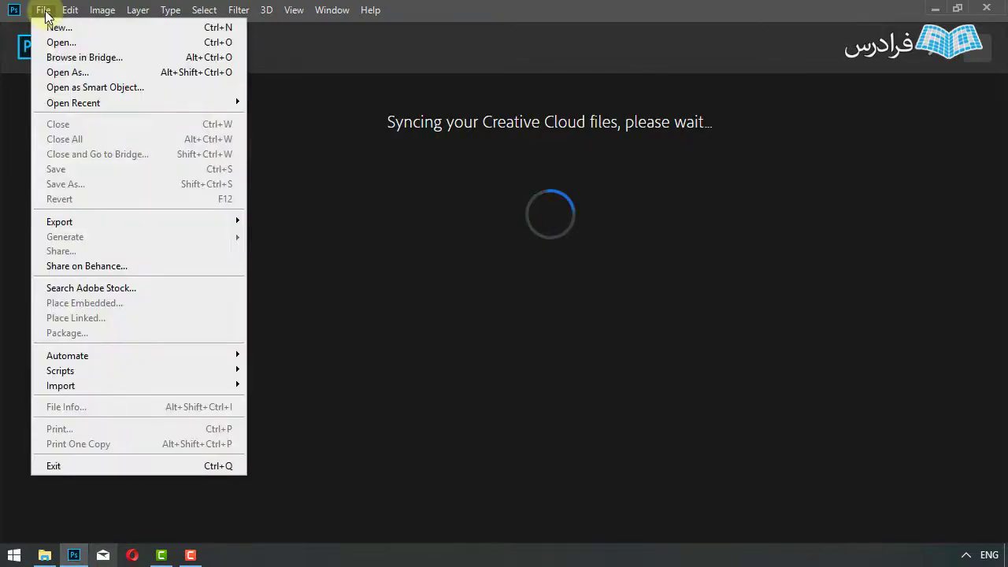
pyautogui.click(222, 29)
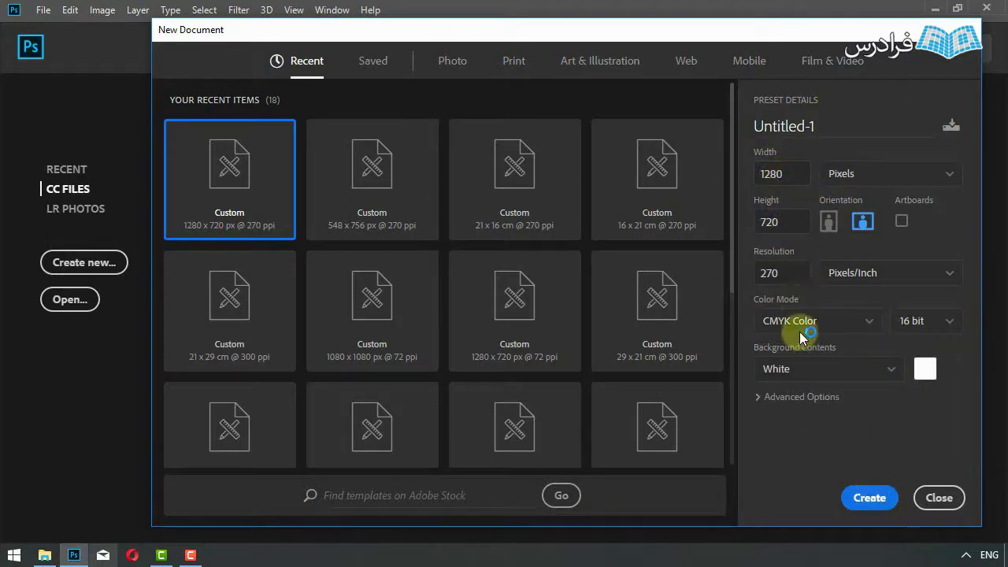
pyautogui.click(868, 497)
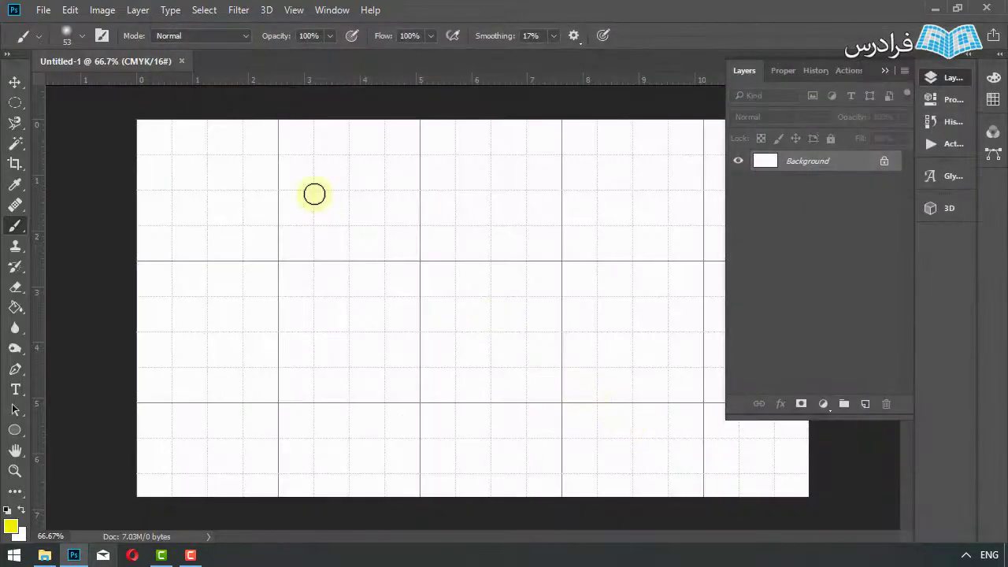
# - Hide the canvas grid, then browse the Window and Layer menus without changing anything
pyautogui.hotkey('ctrl', "'")
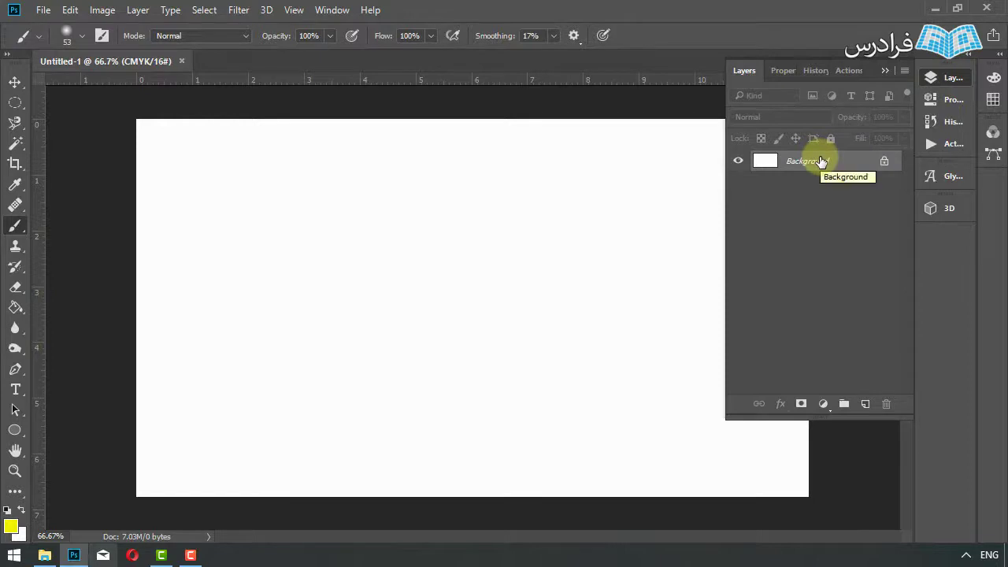
pyautogui.click(332, 9)
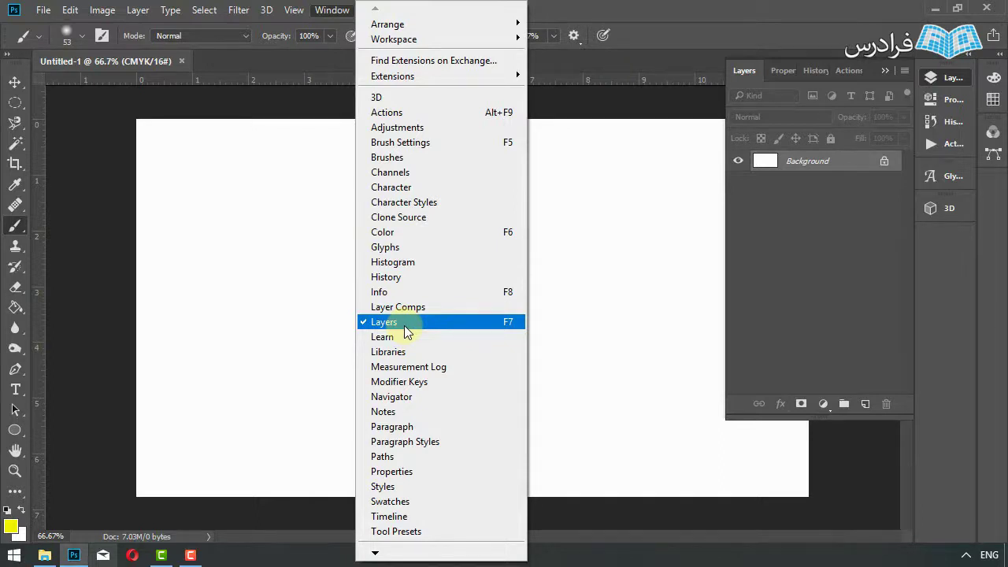
pyautogui.click(661, 10)
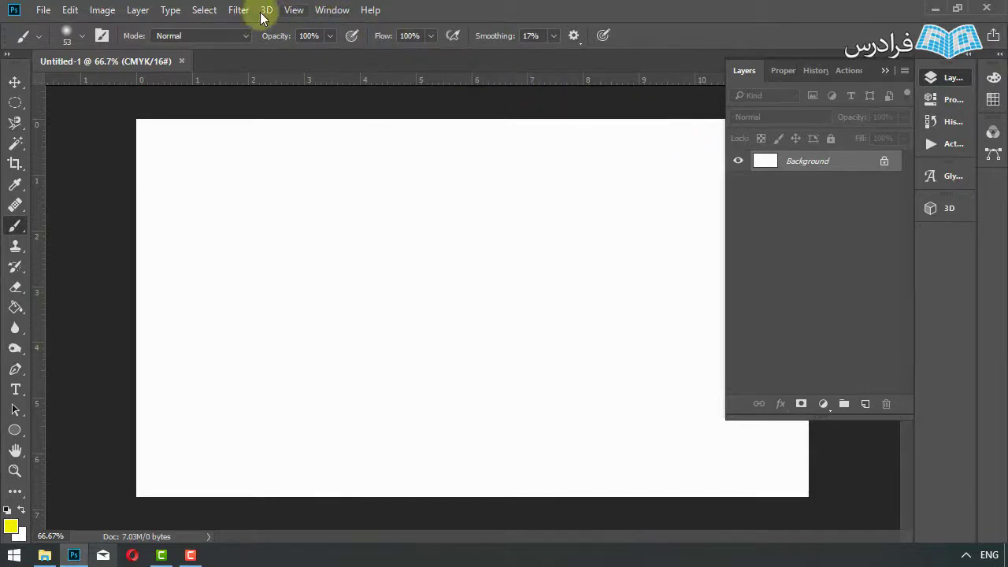
pyautogui.click(137, 10)
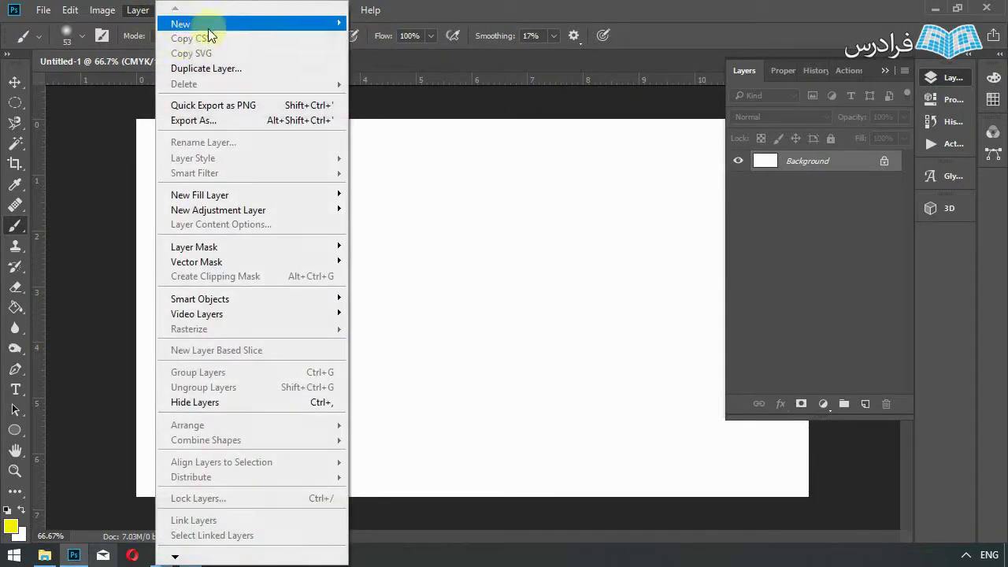
pyautogui.moveTo(251, 24)
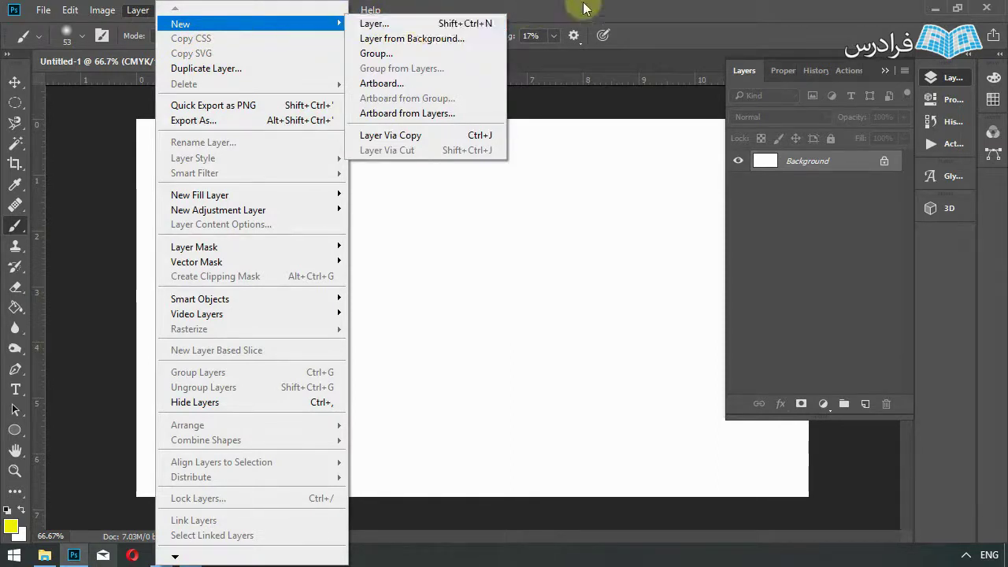
pyautogui.click(876, 352)
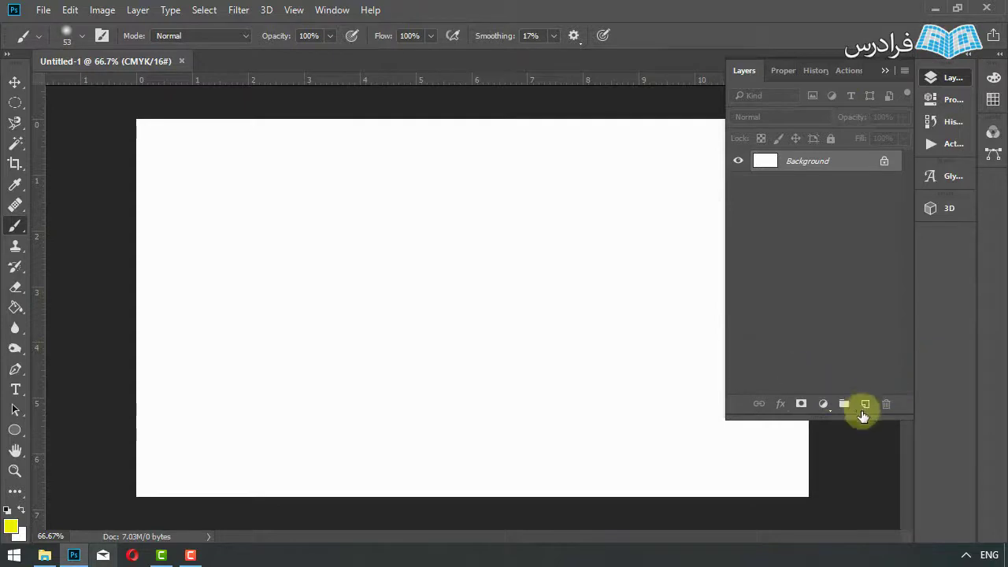
# - Add Layer 1, set the foreground to red and brush a red zigzag across the canvas
pyautogui.click(865, 406)
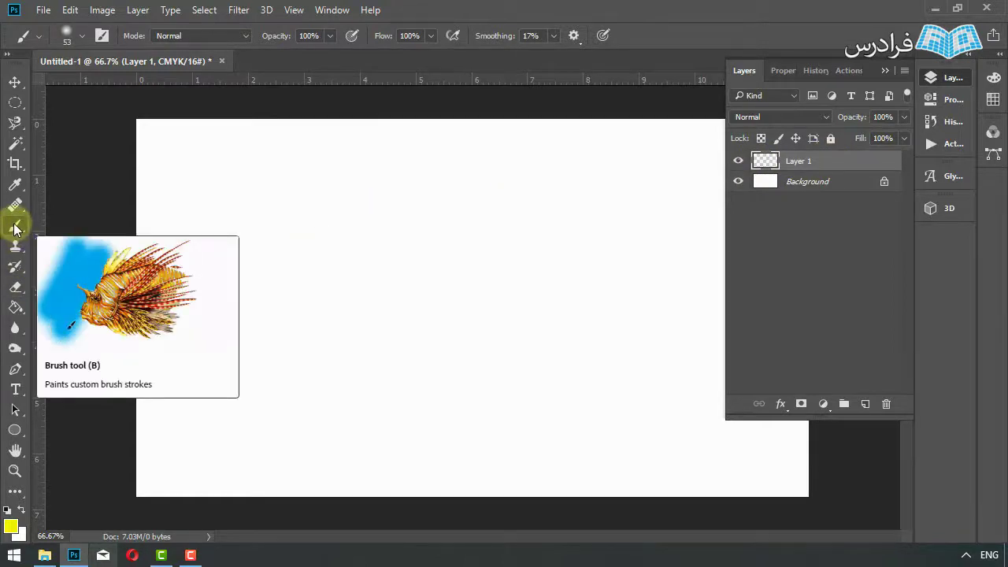
pyautogui.click(11, 525)
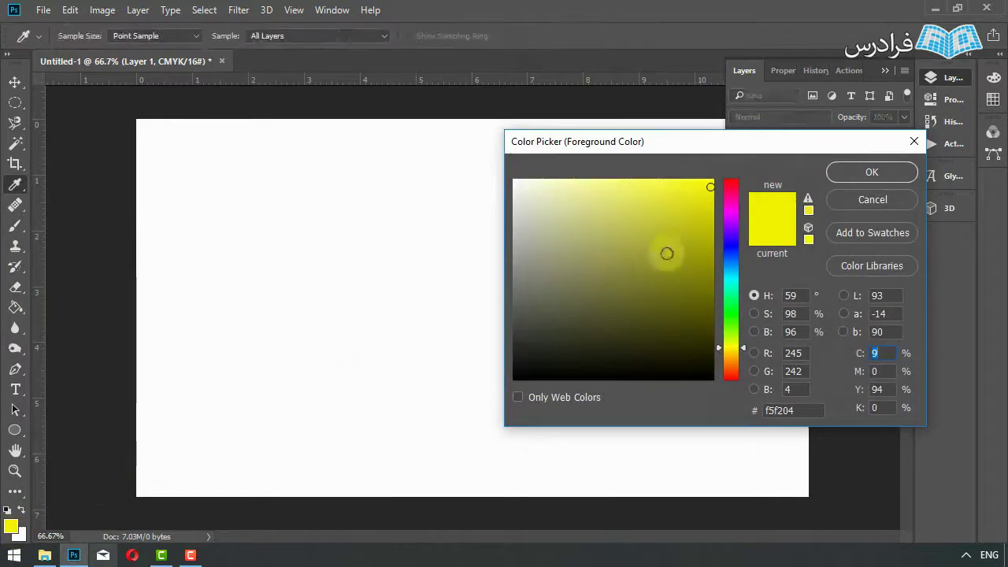
pyautogui.click(732, 181)
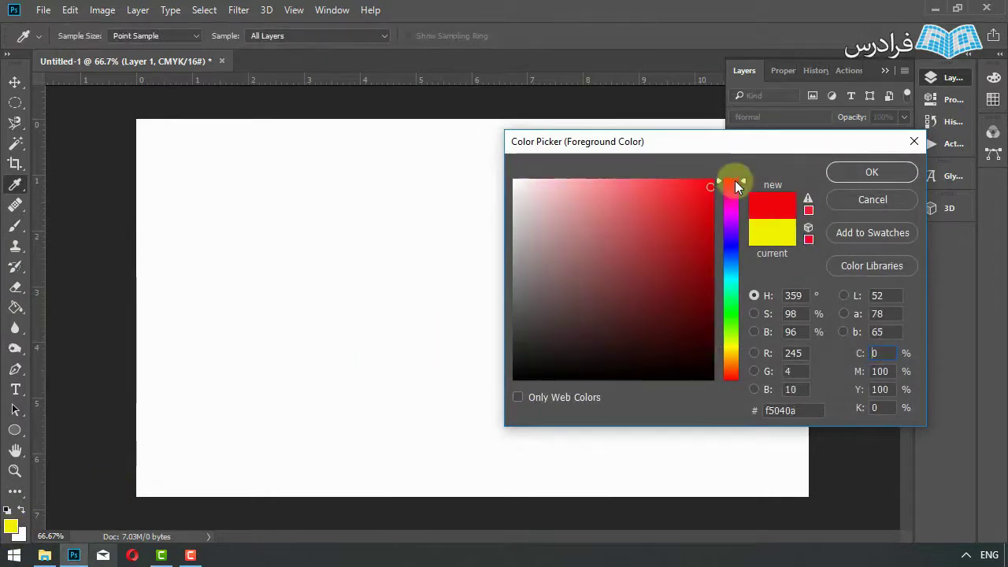
pyautogui.click(856, 171)
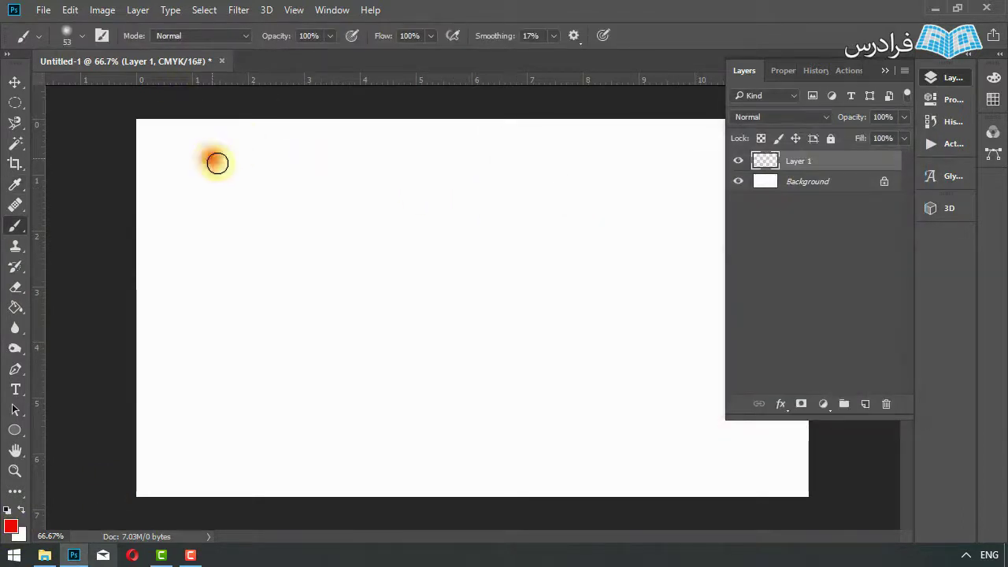
pyautogui.moveTo(217, 163); pyautogui.dragTo(533, 455)
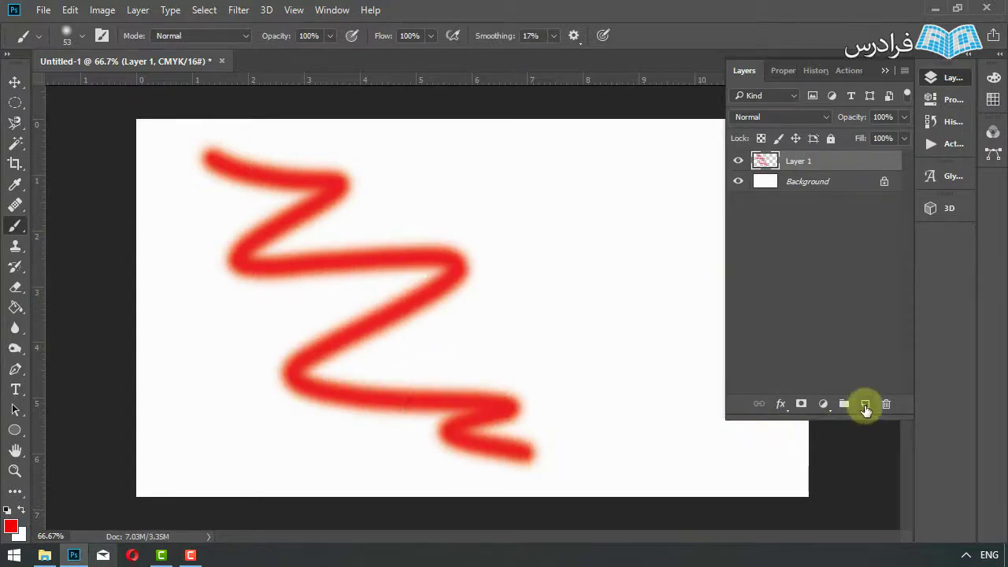
# - Paint a blue zigzag on a new Layer 2, then add an empty Layer 3
pyautogui.click(865, 405)
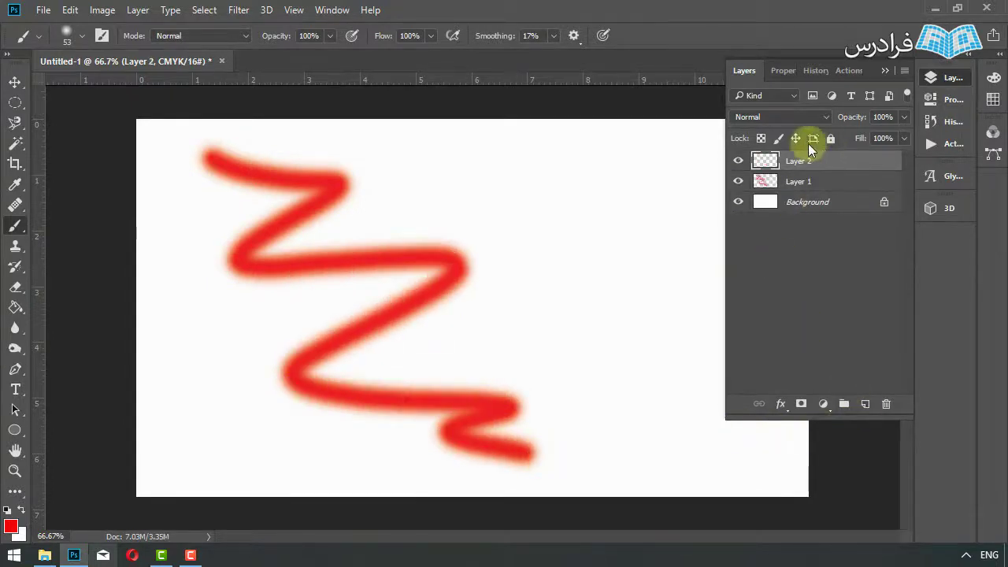
pyautogui.click(10, 526)
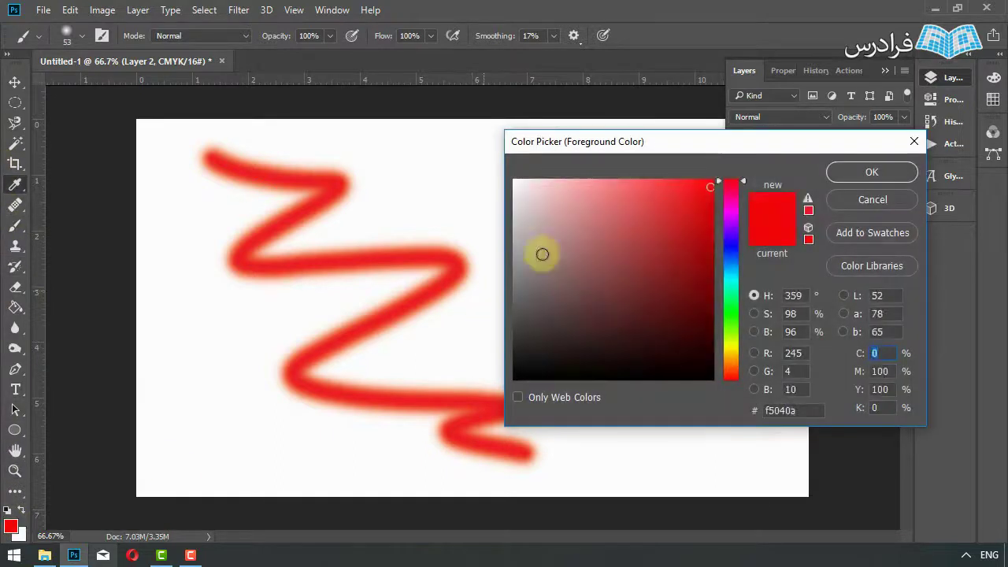
pyautogui.click(728, 248)
pyautogui.press('Return')
pyautogui.press('b')
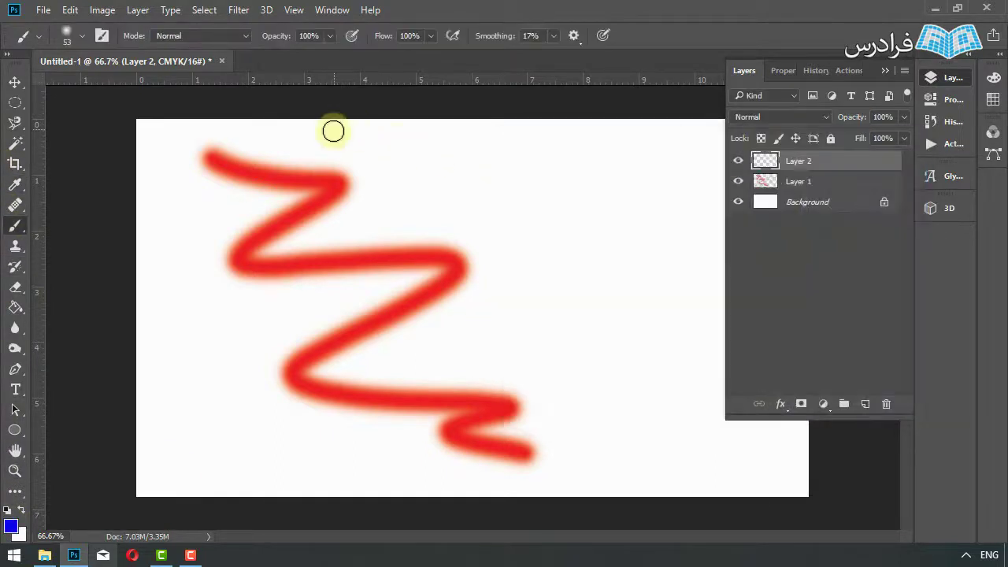
pyautogui.moveTo(329, 133)
pyautogui.mouseDown()
pyautogui.moveTo(436, 386)
pyautogui.moveTo(599, 429)
pyautogui.mouseUp()
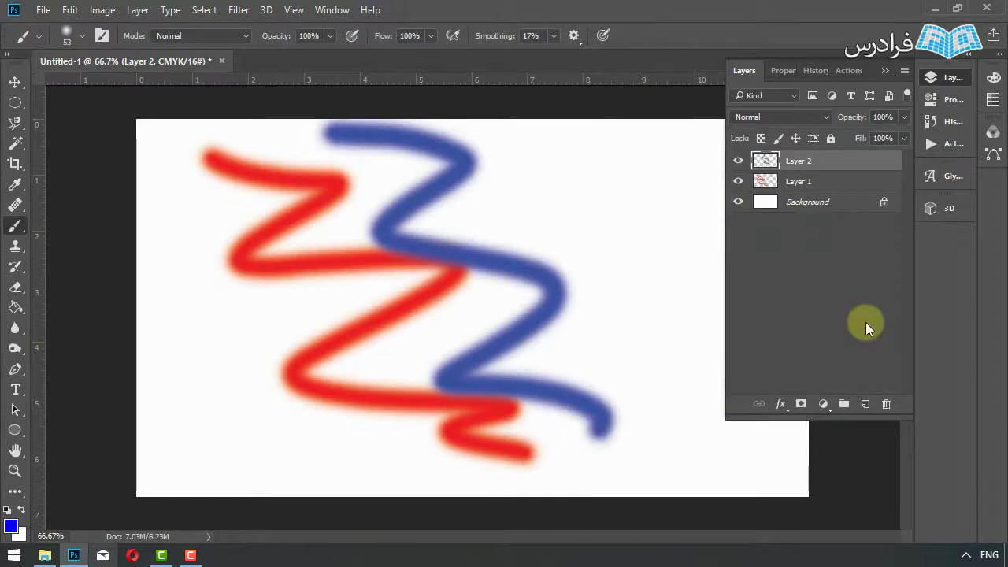
pyautogui.click(865, 404)
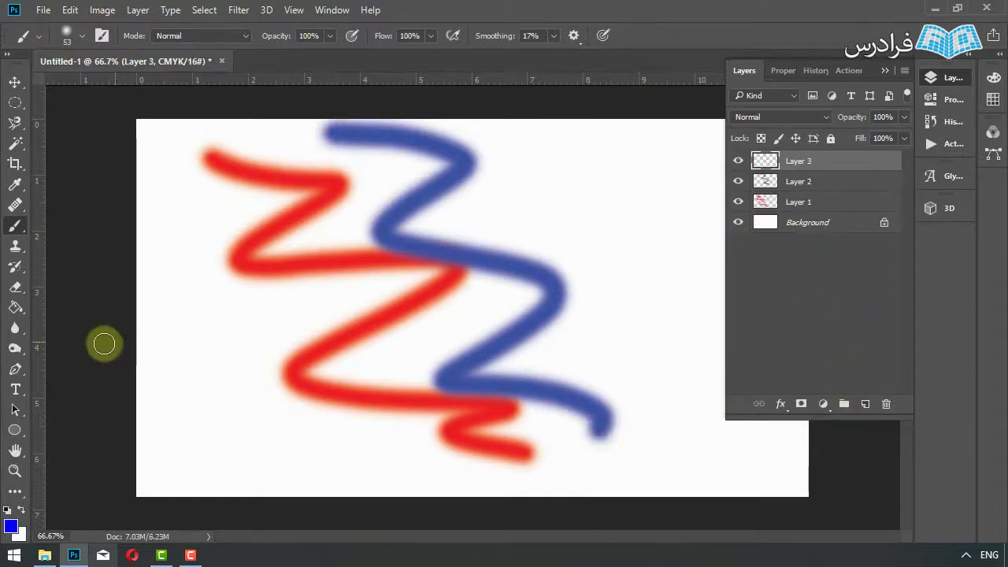
# - Brush a yellow f5bf04 zigzag on Layer 3, then hide Layer 2's blue strokes
pyautogui.click(17, 532)
pyautogui.click(732, 314)
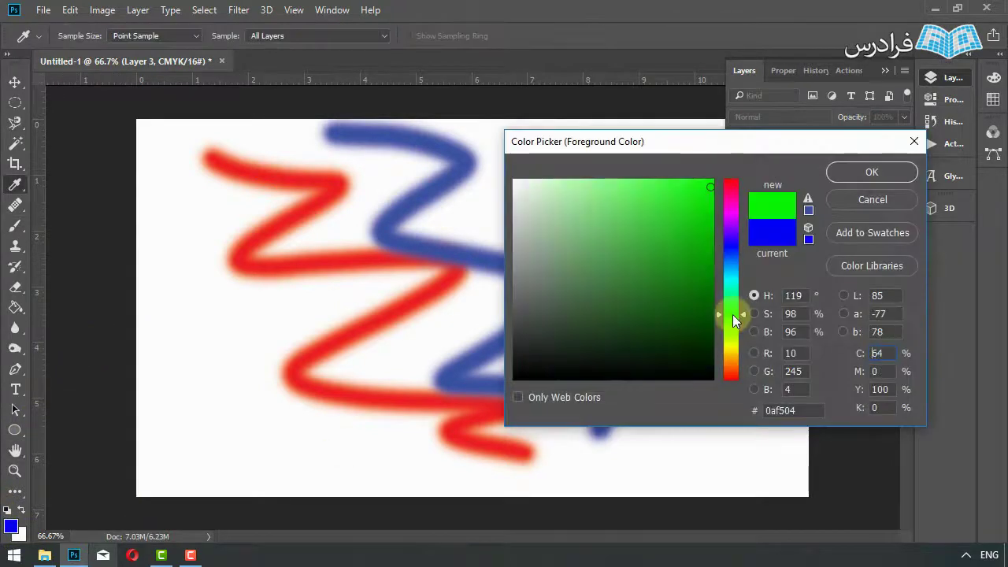
pyautogui.click(733, 299)
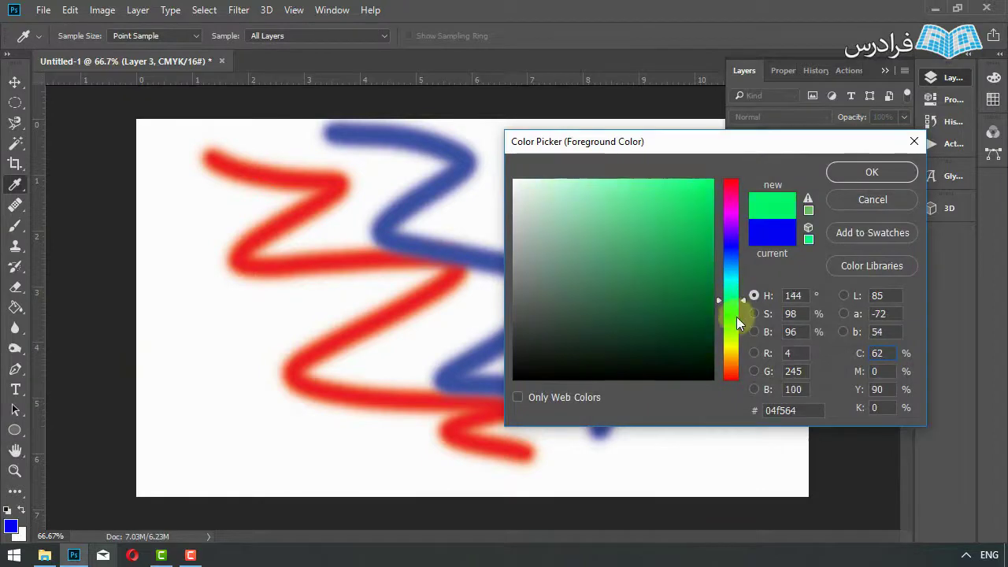
pyautogui.moveTo(736, 317); pyautogui.dragTo(744, 356)
pyautogui.click(872, 172)
pyautogui.press('b')
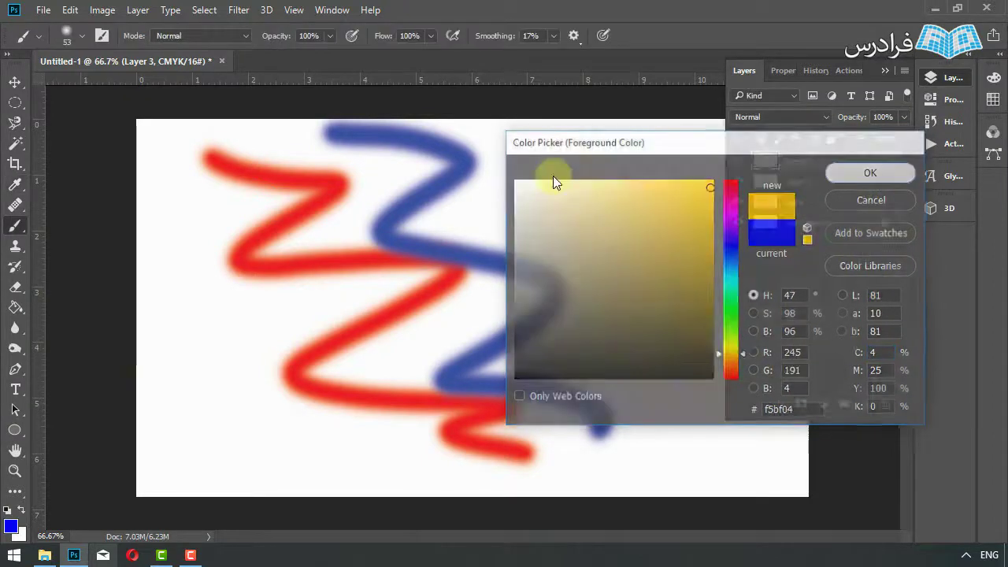
pyautogui.moveTo(528, 144); pyautogui.dragTo(473, 450)
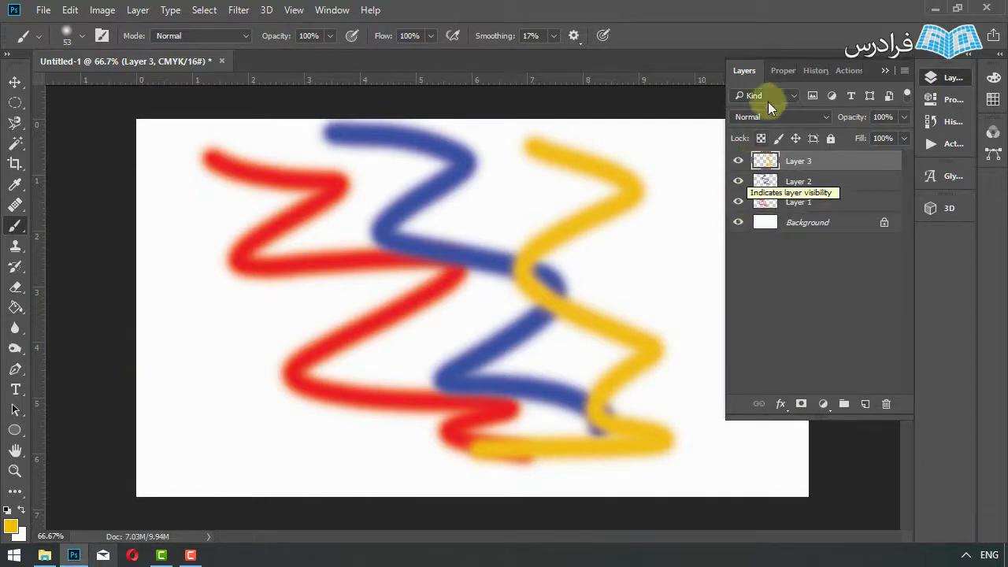
pyautogui.click(738, 182)
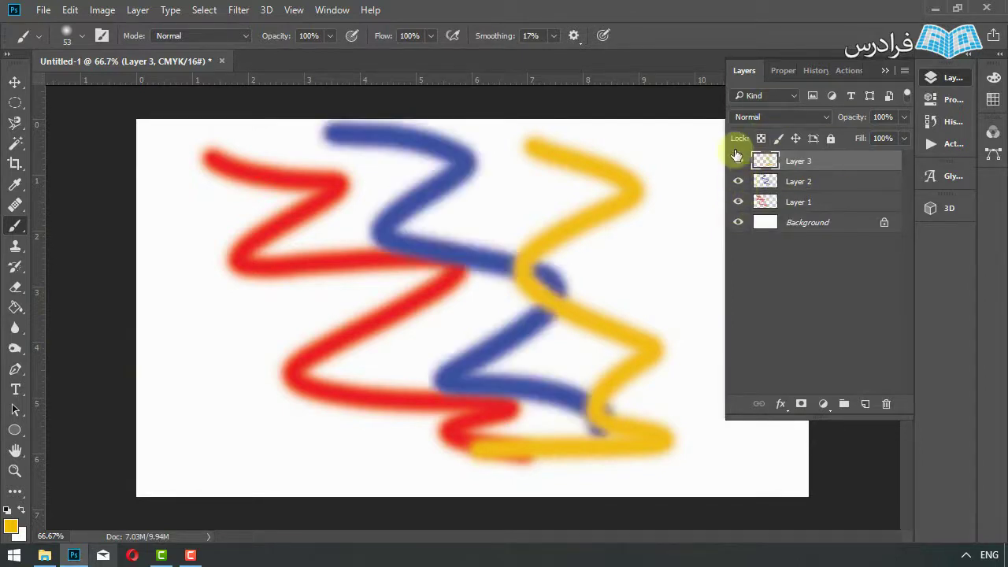
# - Toggle visibility of the blue, yellow and red stroke layers, leaving all three zigzags shown
pyautogui.click(737, 161)
pyautogui.click(738, 201)
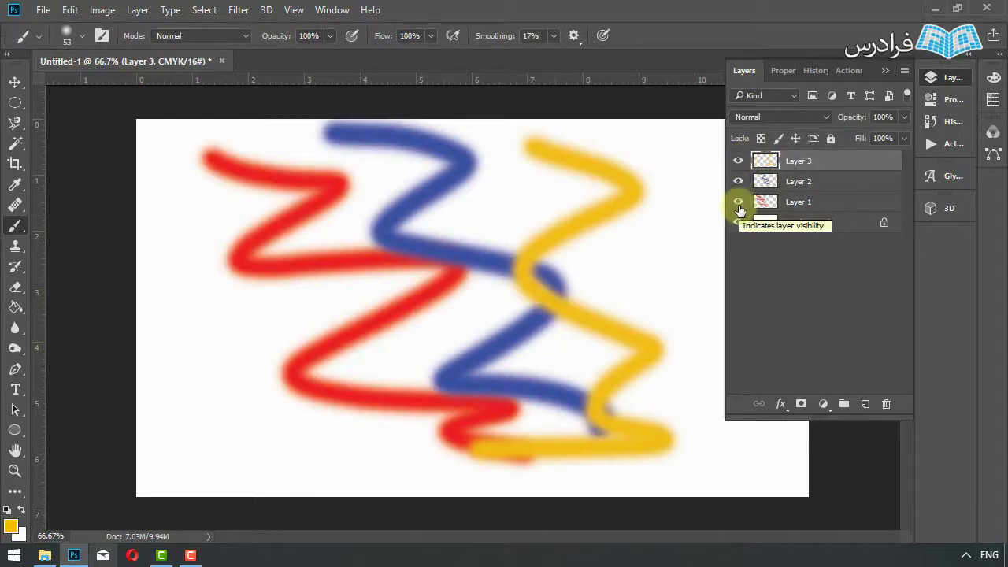
pyautogui.click(737, 205)
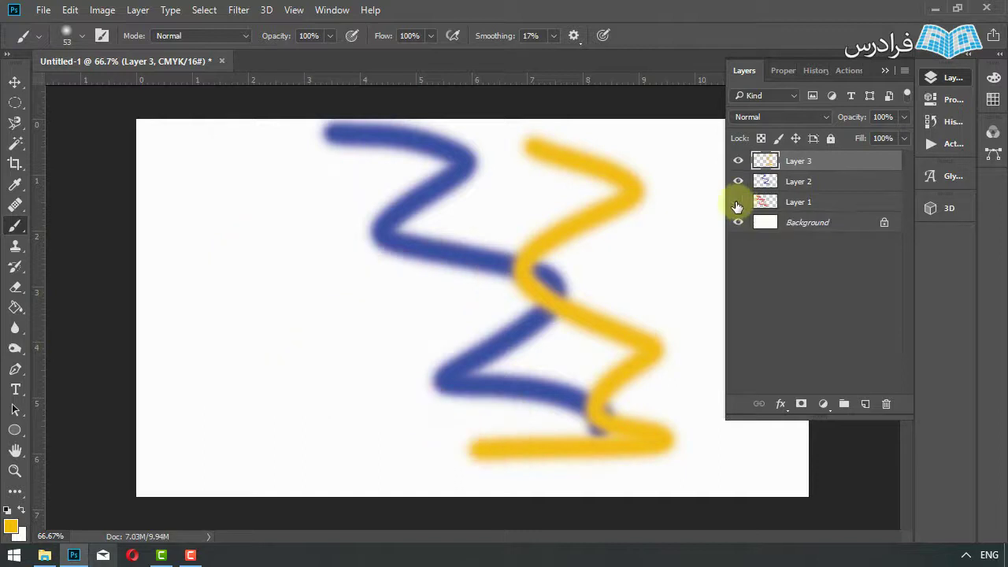
pyautogui.click(737, 203)
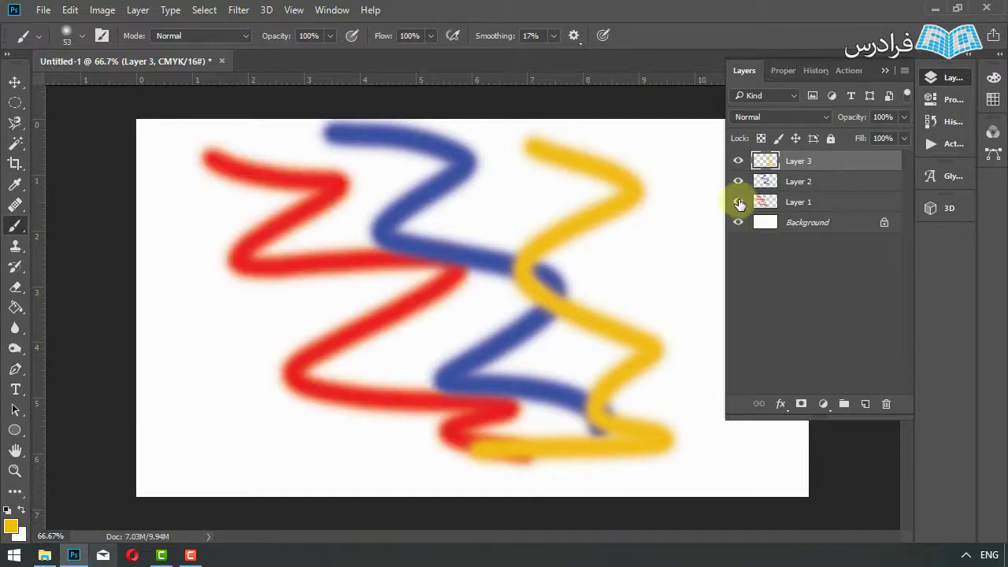
pyautogui.click(737, 203)
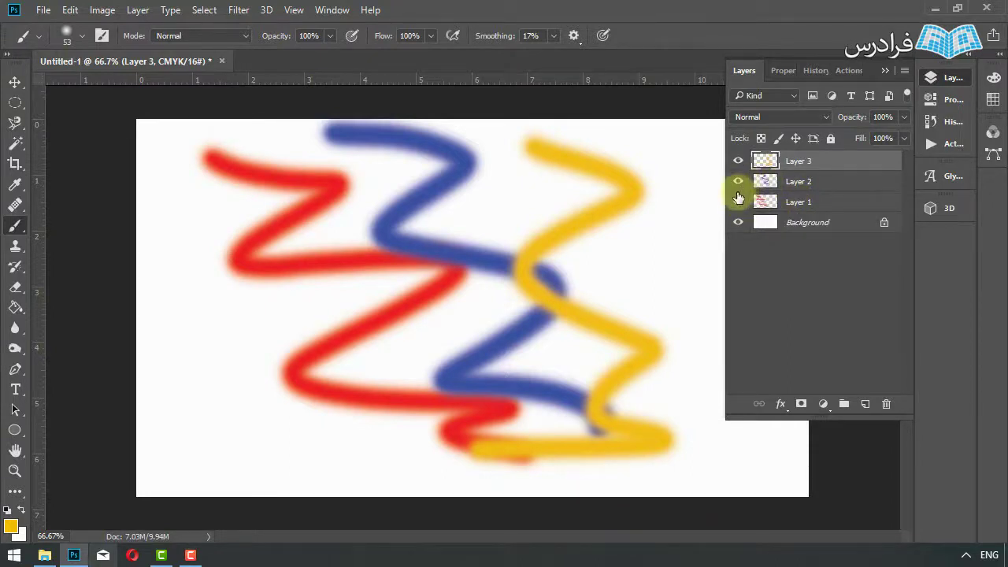
pyautogui.click(737, 202)
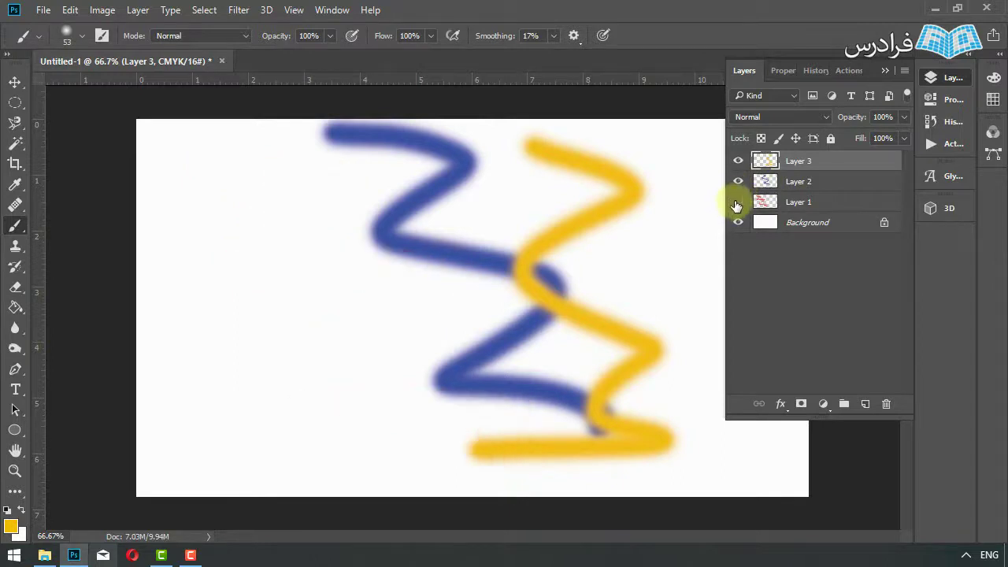
pyautogui.click(737, 204)
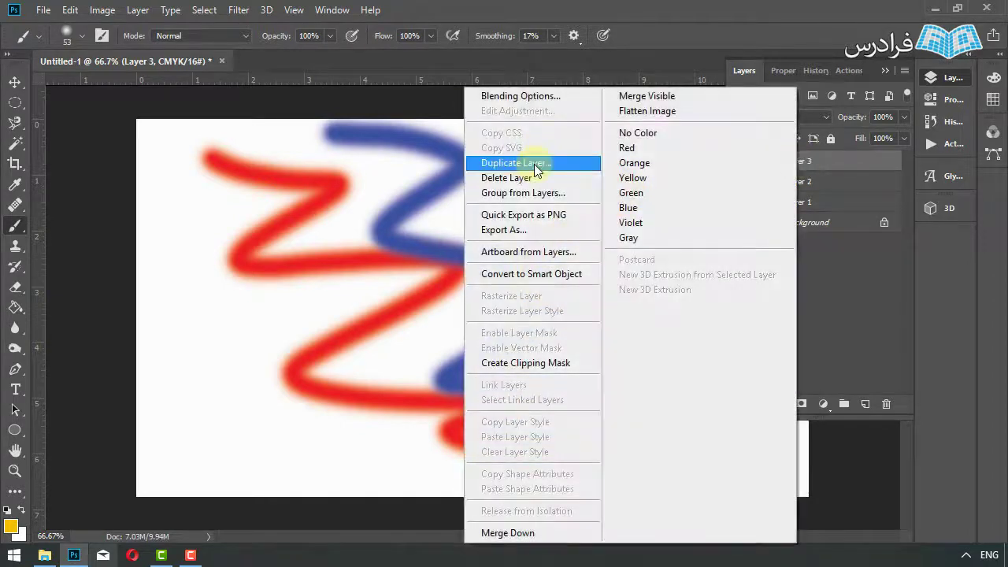
pyautogui.click(534, 163)
pyautogui.click(636, 162)
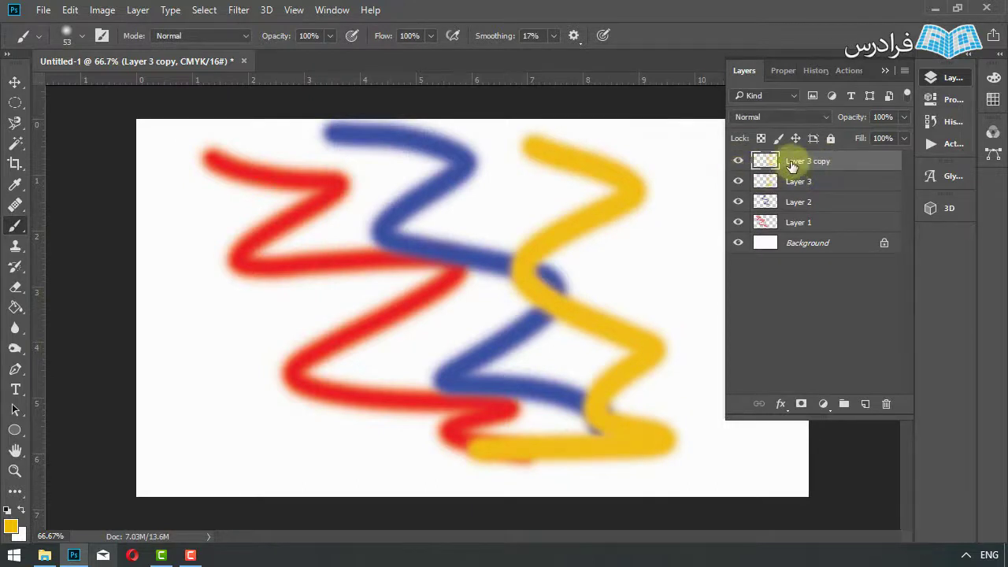
pyautogui.click(15, 82)
pyautogui.moveTo(622, 200); pyautogui.dragTo(685, 200)
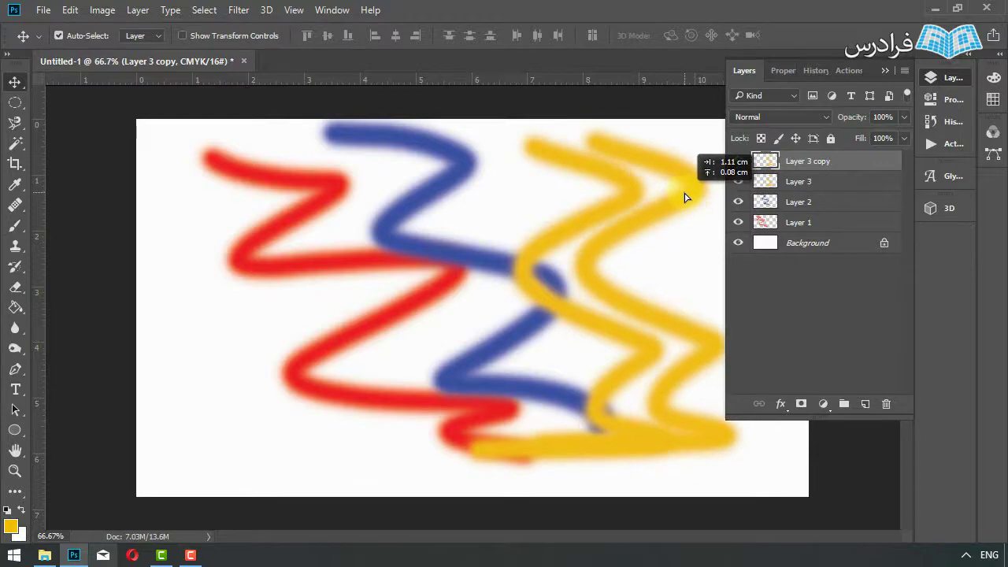
pyautogui.click(793, 170)
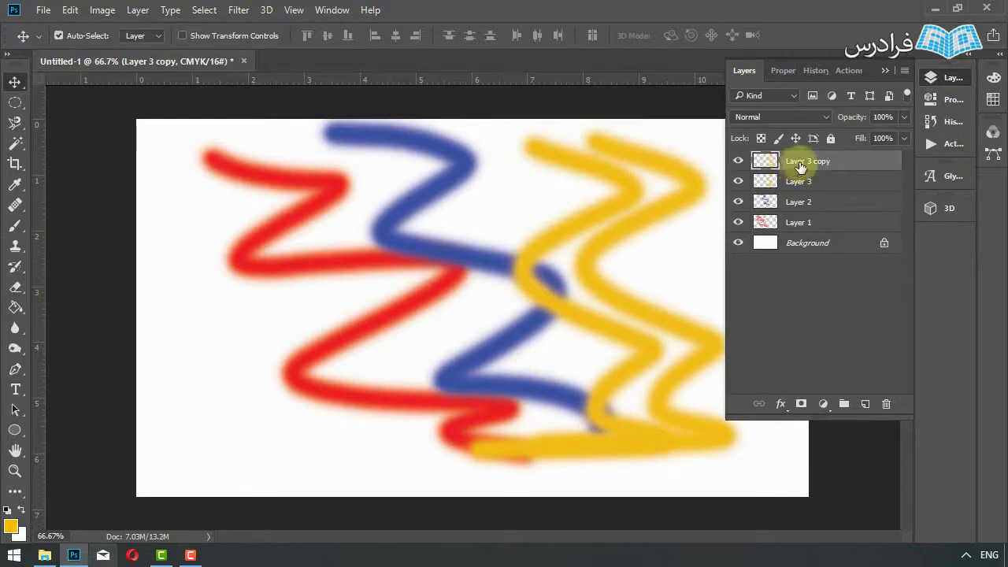
pyautogui.moveTo(793, 170)
pyautogui.mouseDown()
pyautogui.moveTo(856, 285)
pyautogui.moveTo(865, 404)
pyautogui.mouseUp()
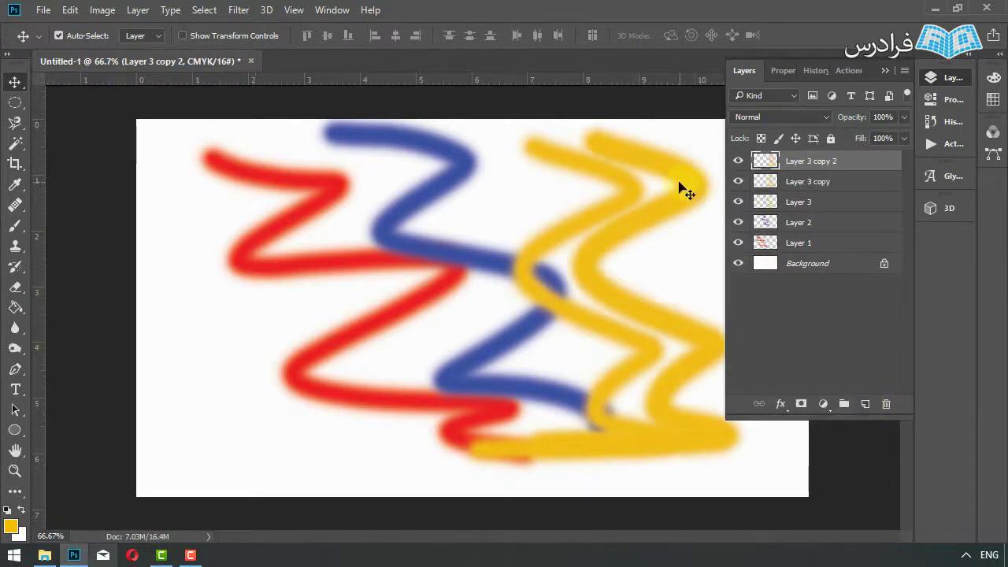
pyautogui.moveTo(677, 187)
pyautogui.mouseDown()
pyautogui.moveTo(724, 197)
pyautogui.moveTo(735, 187)
pyautogui.mouseUp()
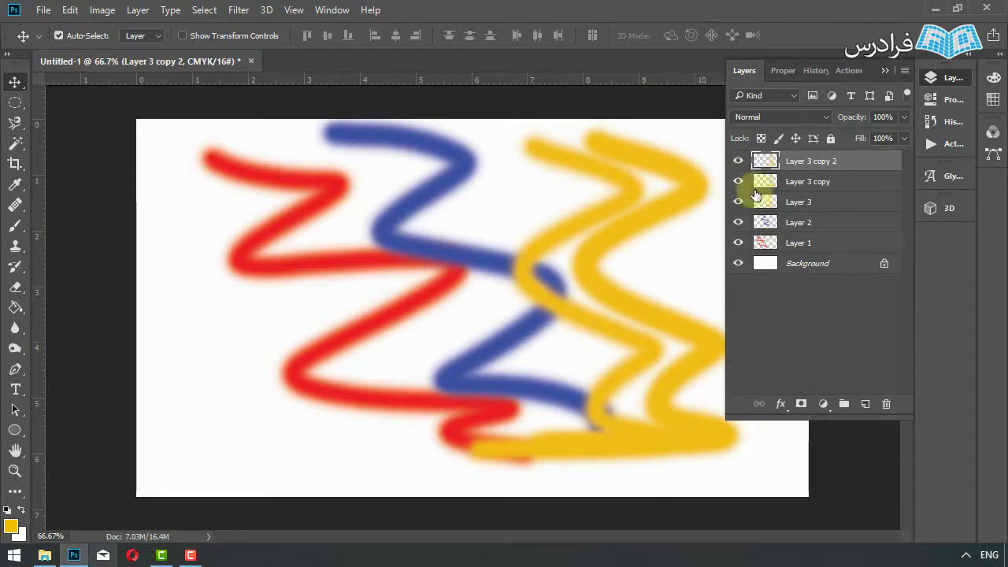
pyautogui.rightClick(799, 161)
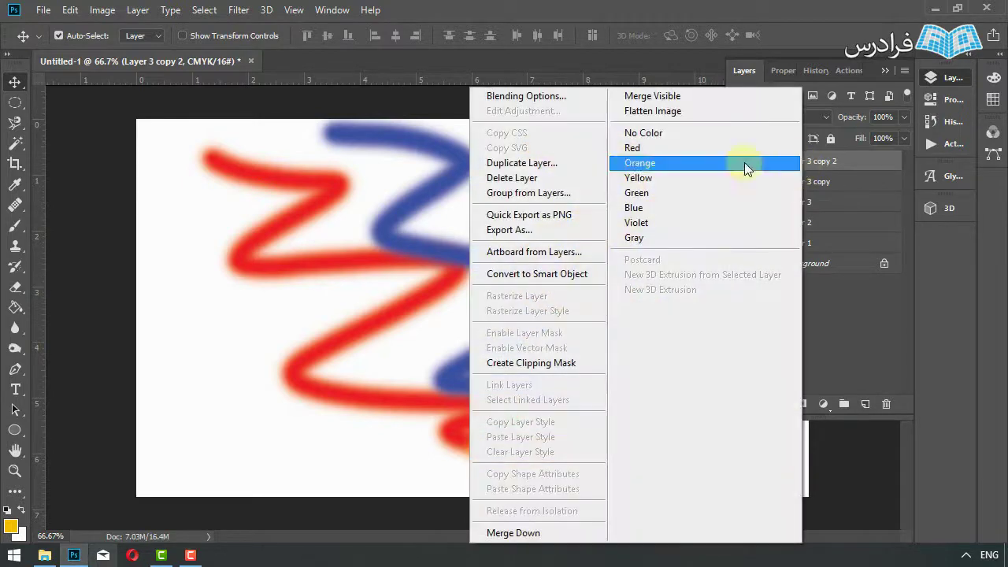
pyautogui.click(535, 178)
pyautogui.click(439, 221)
pyautogui.moveTo(843, 162); pyautogui.dragTo(887, 404)
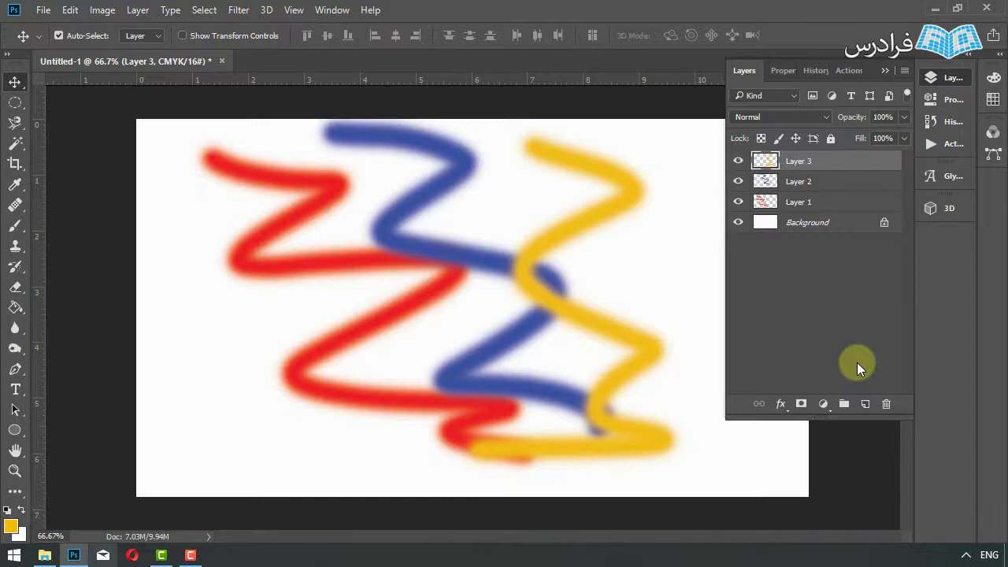
pyautogui.press('ctrl')
pyautogui.keyDown('ctrl'); pyautogui.click(829, 203); pyautogui.keyUp('ctrl')
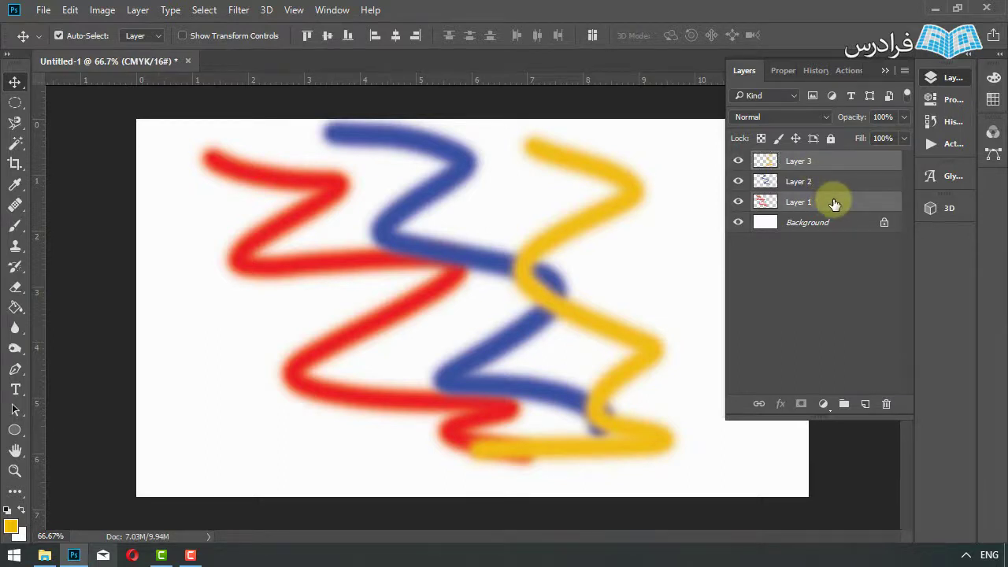
# - Group Layers 1 and 3 into Group 1 below Layer 2, and add empty Layers 4 and 5
pyautogui.moveTo(835, 205); pyautogui.dragTo(845, 406)
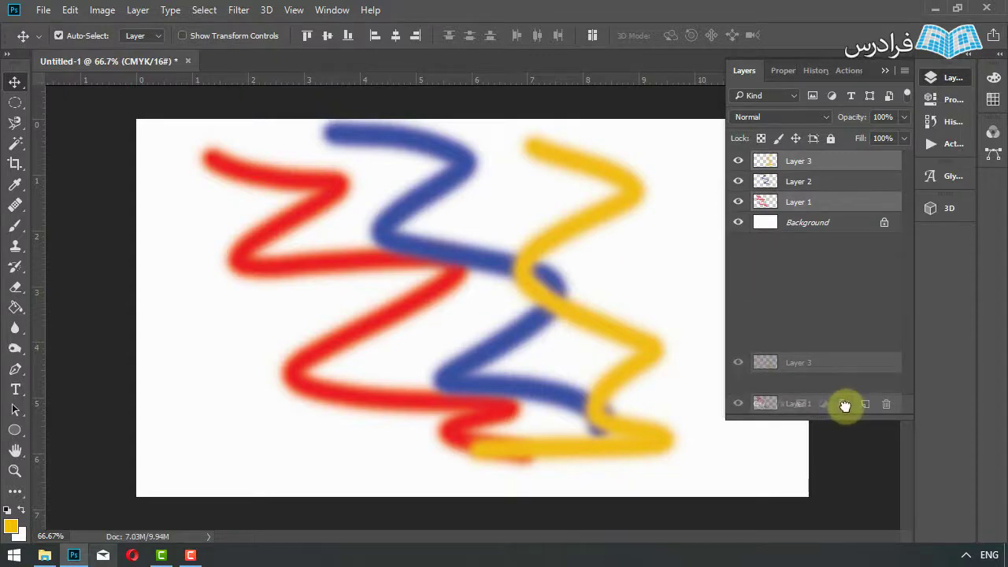
pyautogui.moveTo(845, 407); pyautogui.dragTo(844, 404)
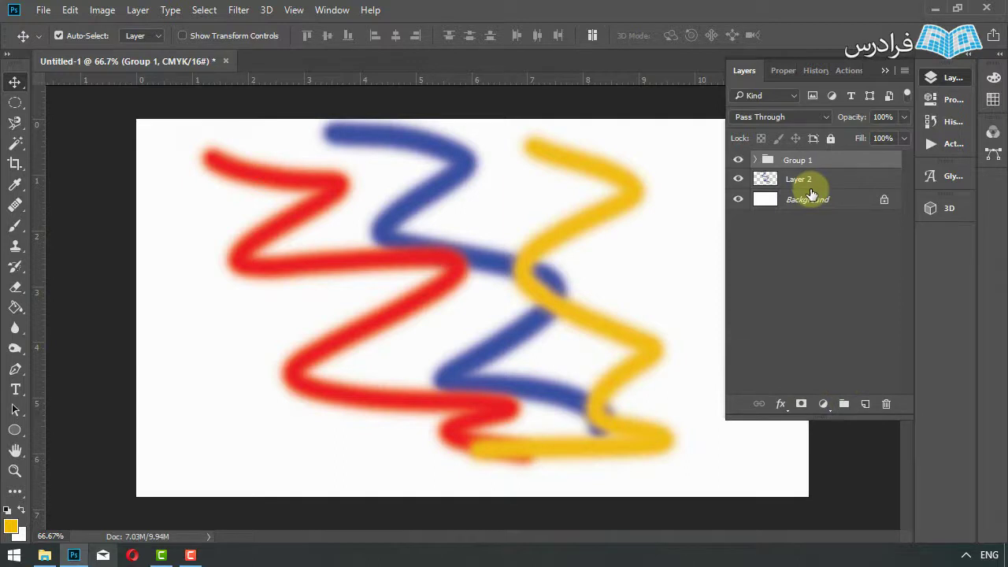
pyautogui.click(864, 403)
pyautogui.click(864, 403)
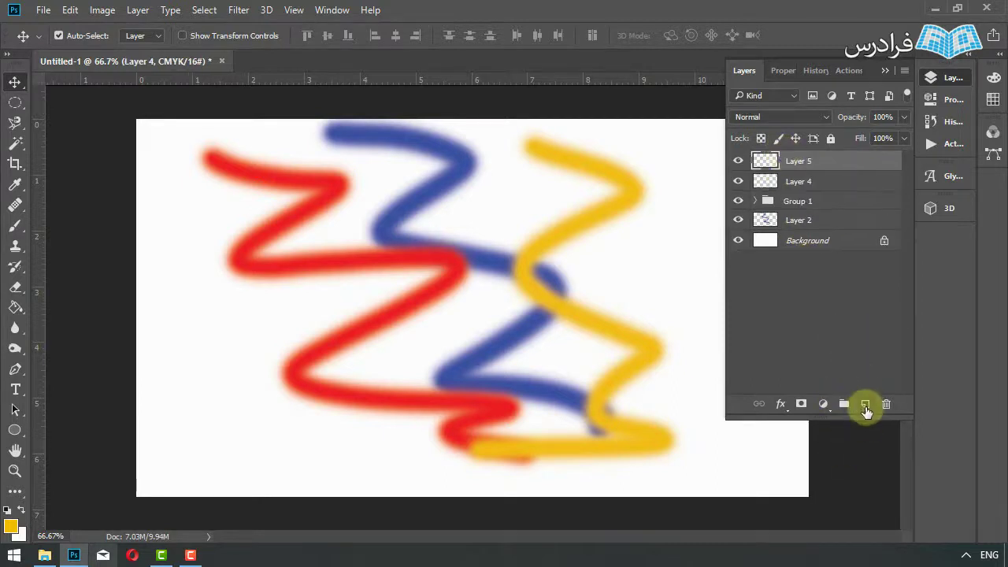
pyautogui.moveTo(798, 201); pyautogui.dragTo(827, 241)
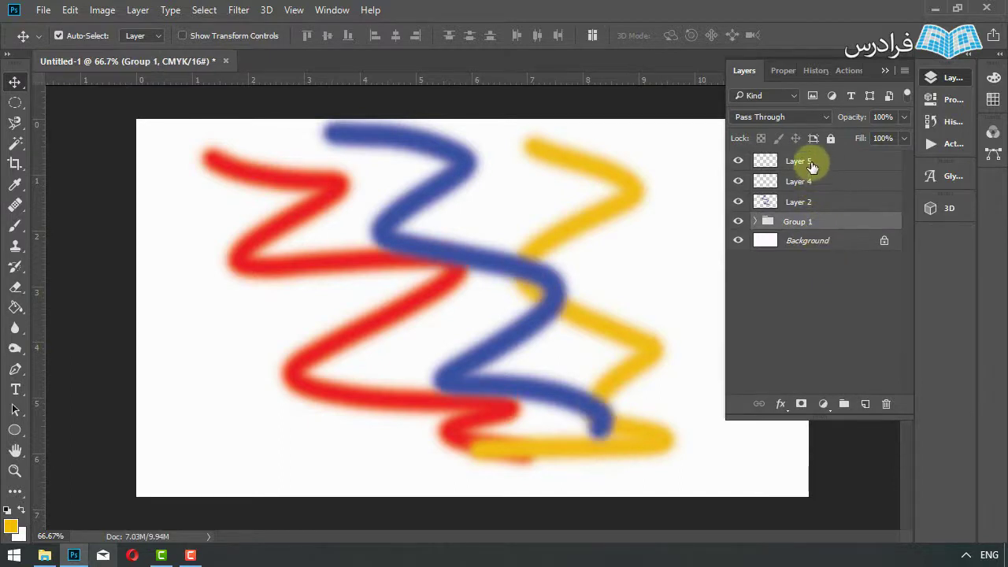
pyautogui.click(812, 166)
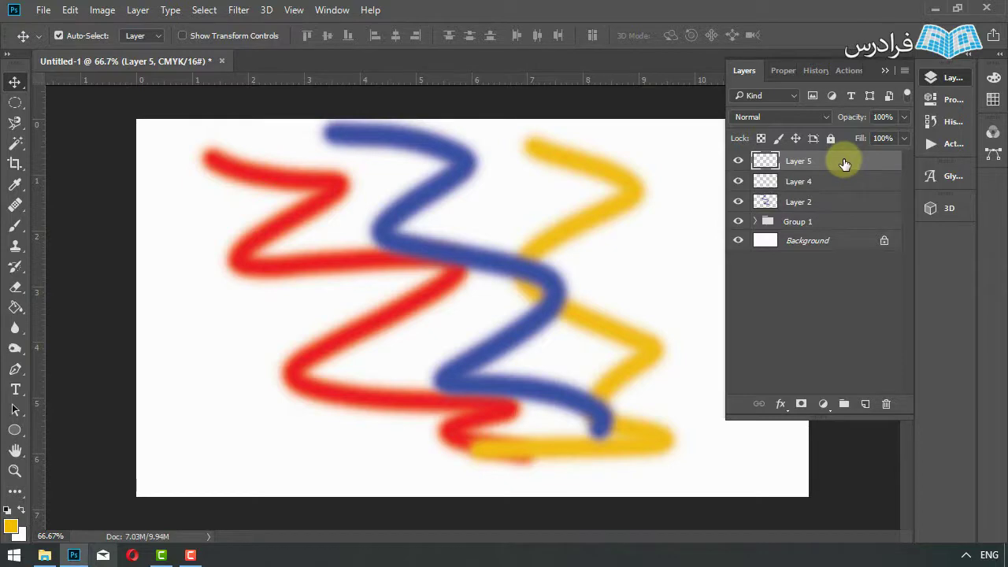
# - Try grouping Layers 5, 4 and 2, then ungroup Group 1 into Layers 3 and 1
pyautogui.keyDown('shift'); pyautogui.click(830, 206); pyautogui.keyUp('shift')
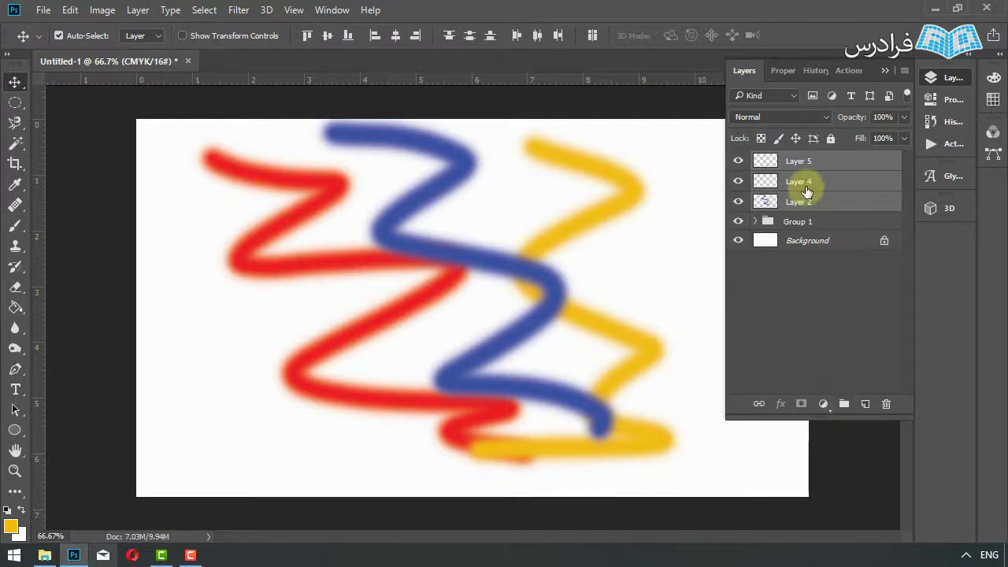
pyautogui.rightClick(803, 189)
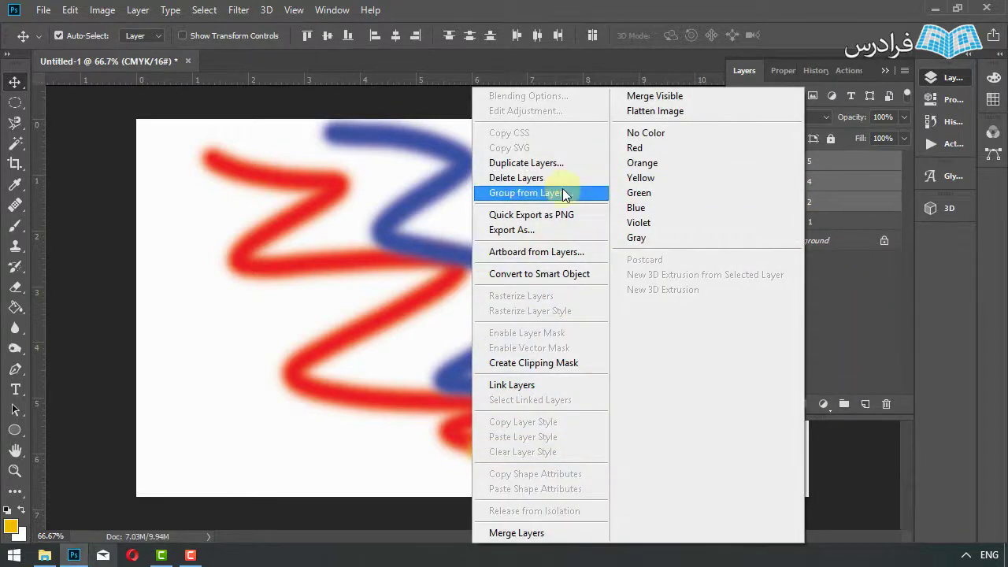
pyautogui.click(548, 193)
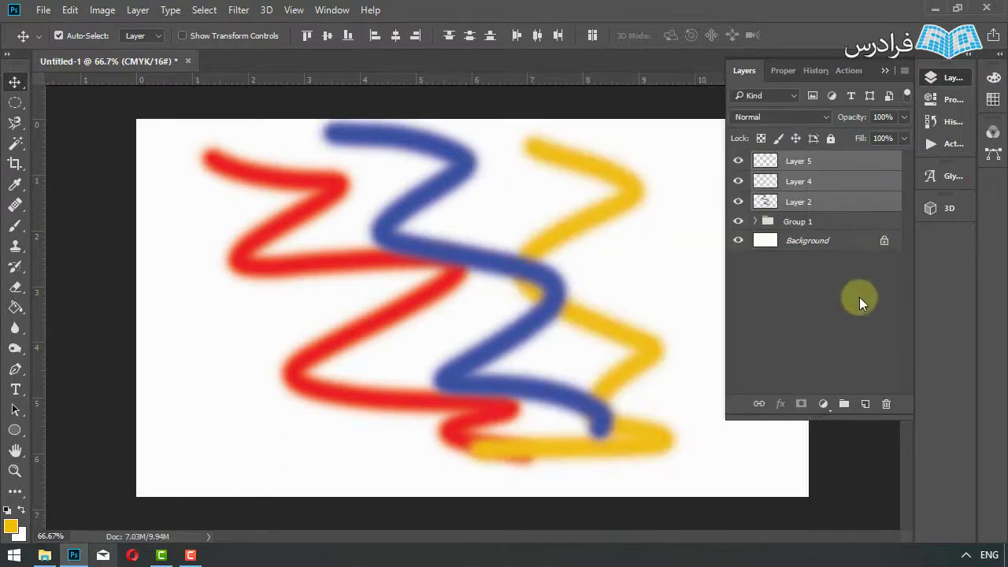
pyautogui.moveTo(866, 199)
pyautogui.mouseDown()
pyautogui.moveTo(844, 406)
pyautogui.moveTo(843, 193)
pyautogui.mouseUp()
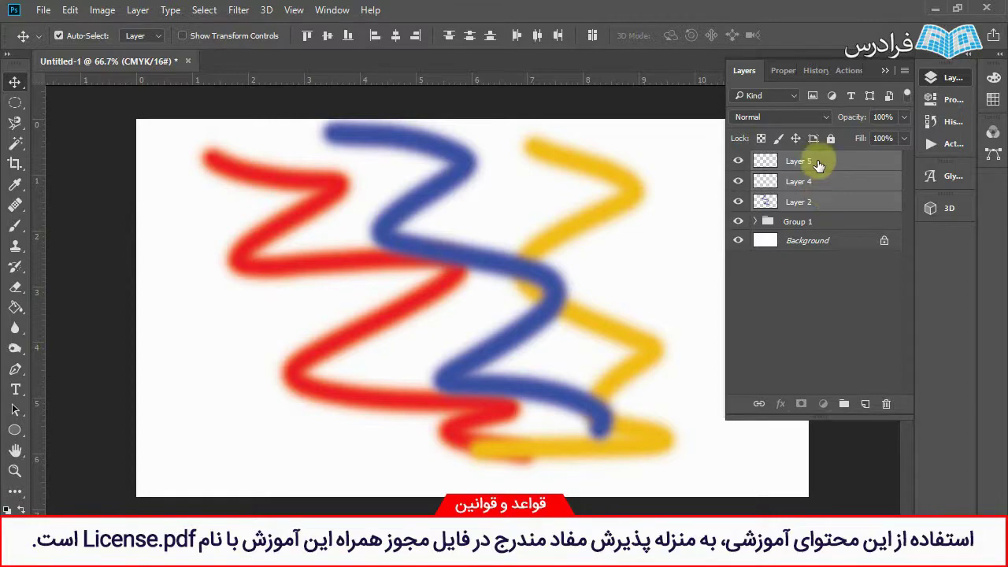
pyautogui.rightClick(802, 224)
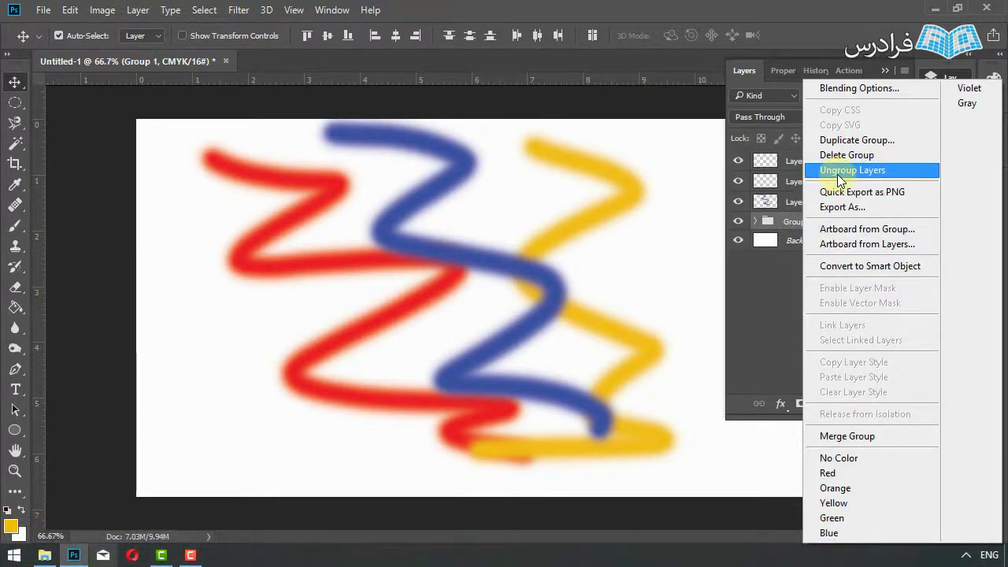
pyautogui.click(836, 174)
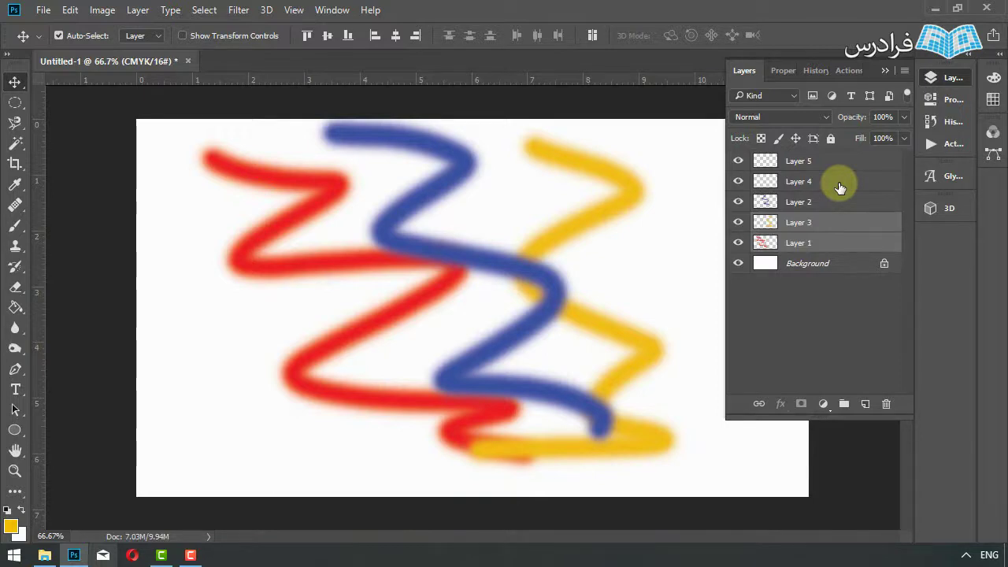
# - Merge Layer 1 into Layer 3, undoing and redoing it, so red and yellow share one layer
pyautogui.rightClick(811, 228)
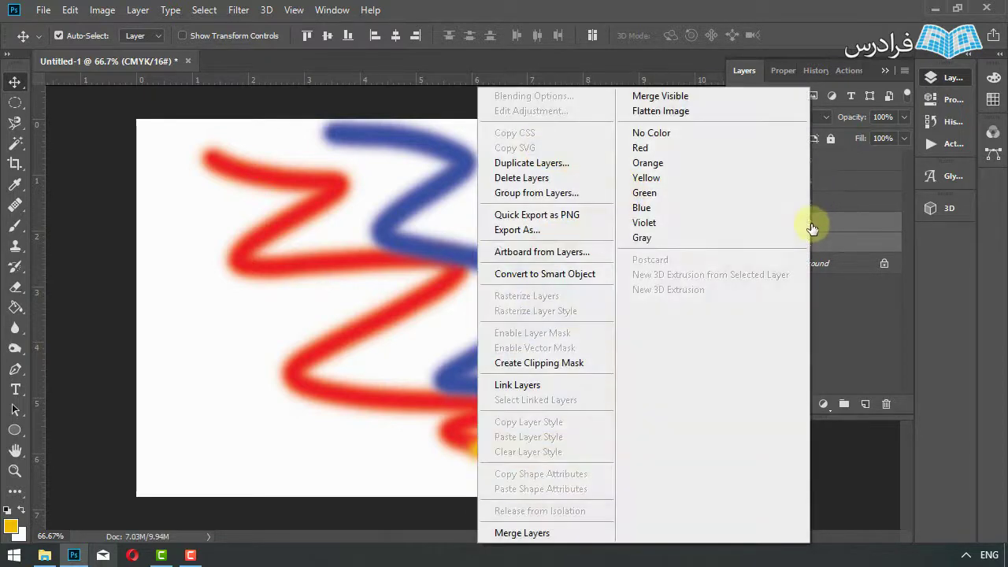
pyautogui.click(554, 533)
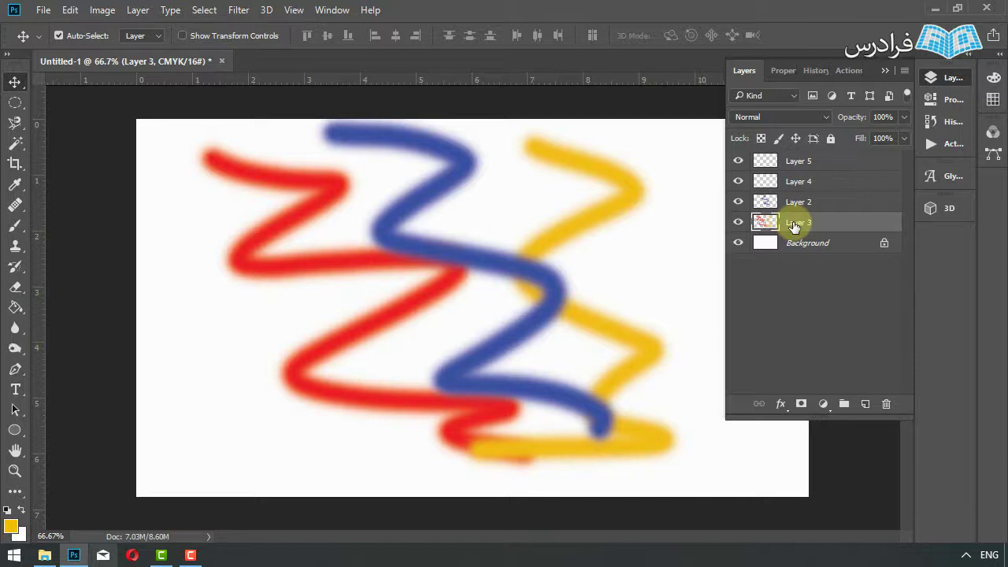
pyautogui.hotkey('ctrl', 'z')
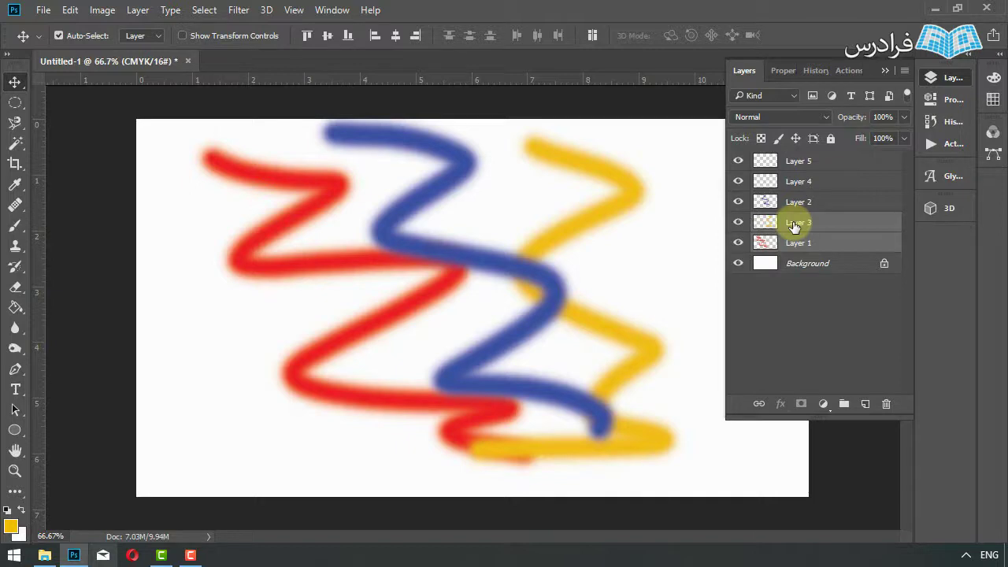
pyautogui.rightClick(799, 223)
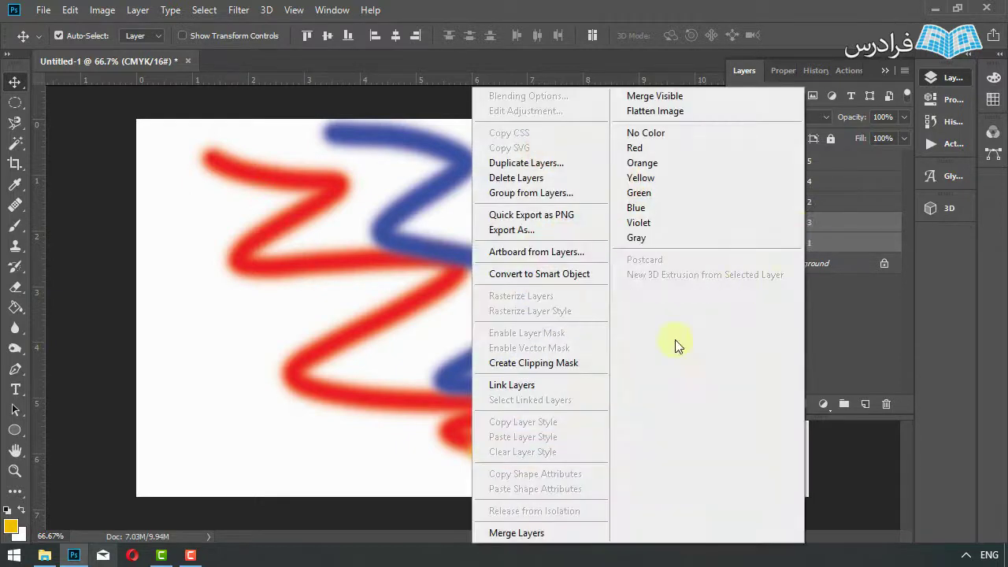
pyautogui.click(520, 532)
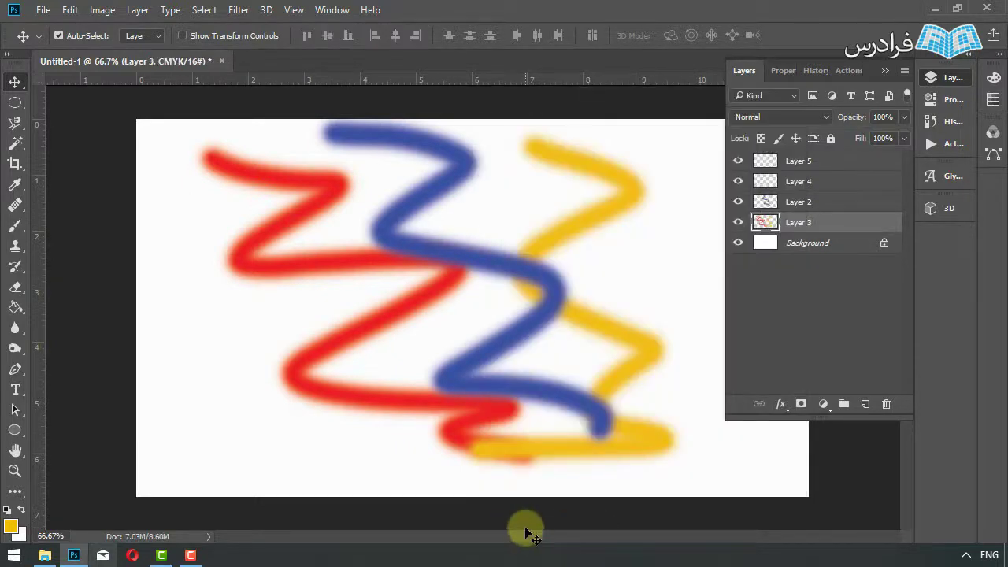
pyautogui.press('m')
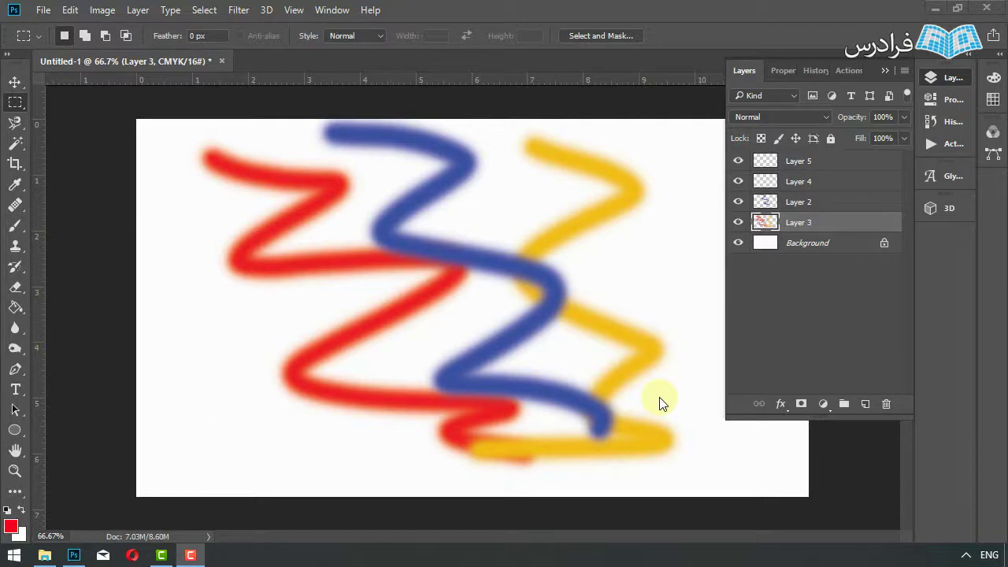
pyautogui.click(17, 110)
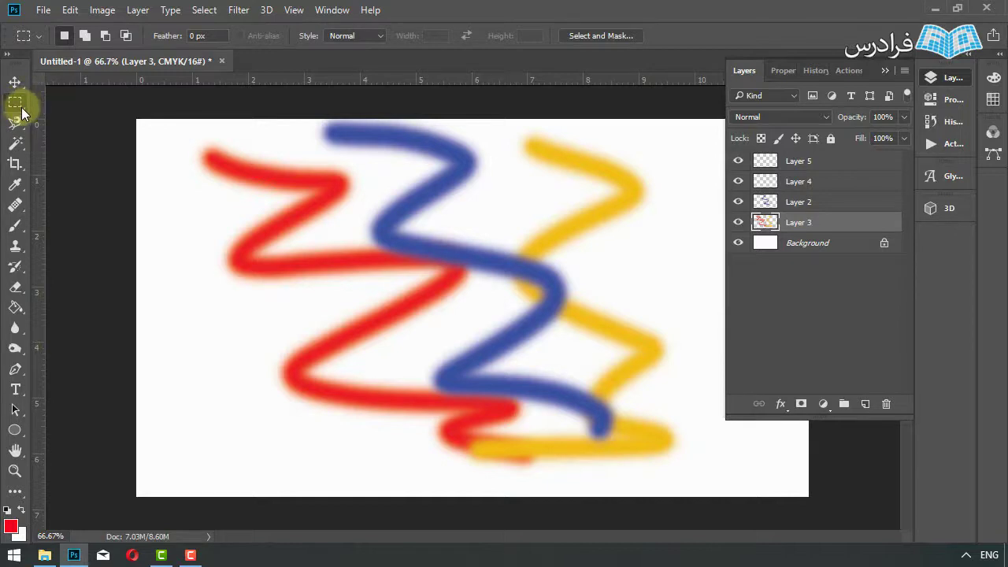
pyautogui.moveTo(21, 113); pyautogui.dragTo(92, 106)
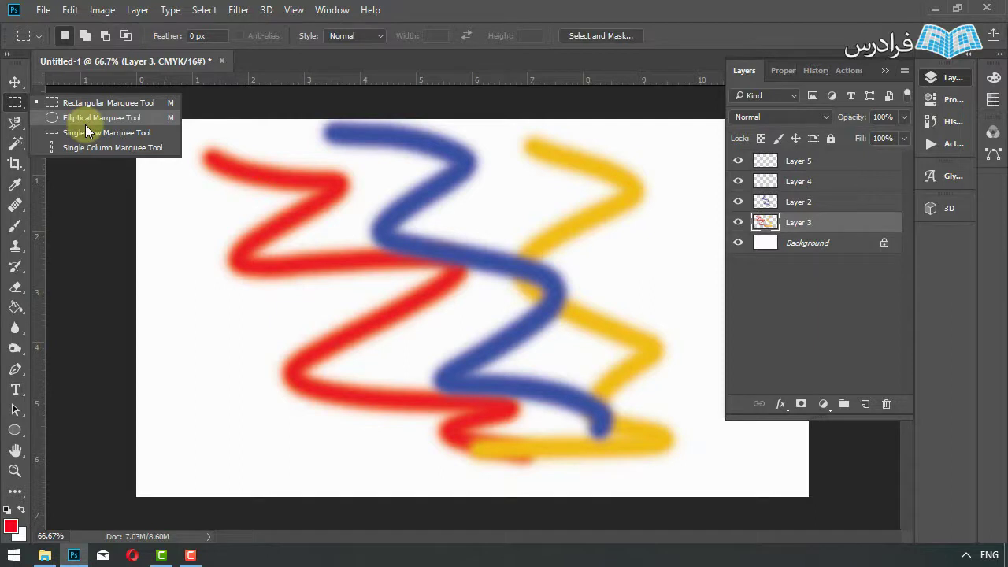
pyautogui.click(60, 101)
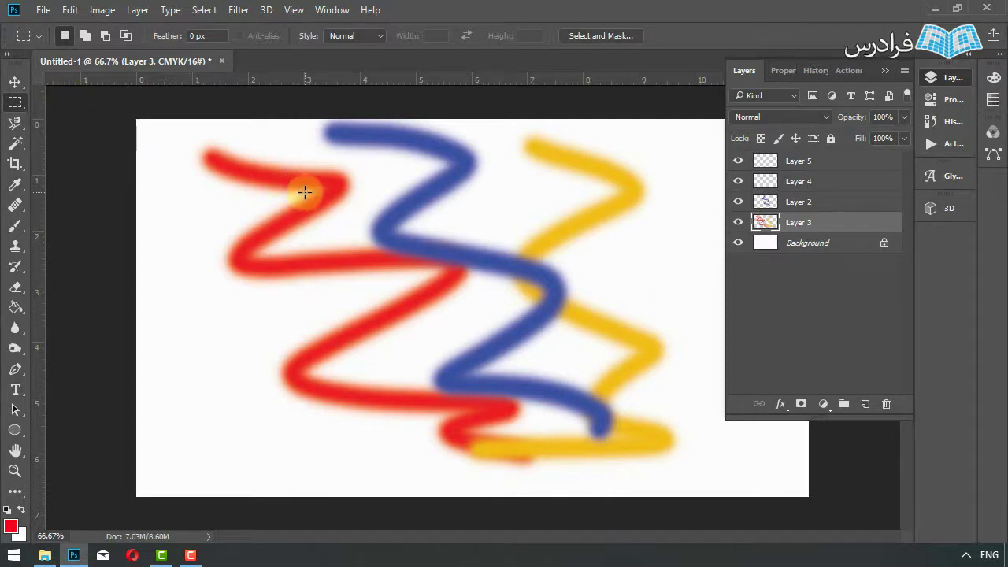
pyautogui.moveTo(301, 188)
pyautogui.mouseDown()
pyautogui.moveTo(411, 278)
pyautogui.moveTo(429, 311)
pyautogui.mouseUp()
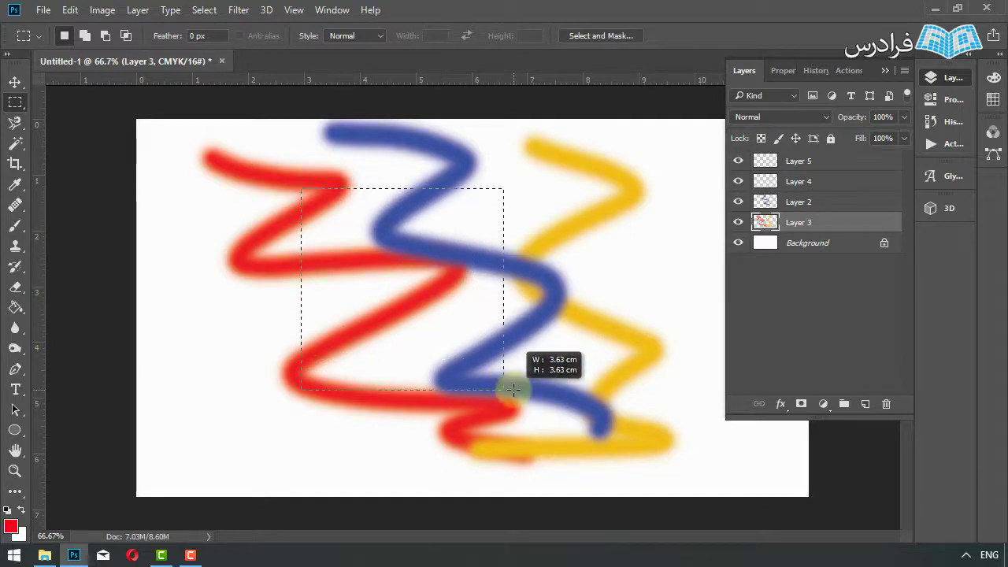
pyautogui.moveTo(429, 311); pyautogui.dragTo(513, 386)
pyautogui.click(384, 303)
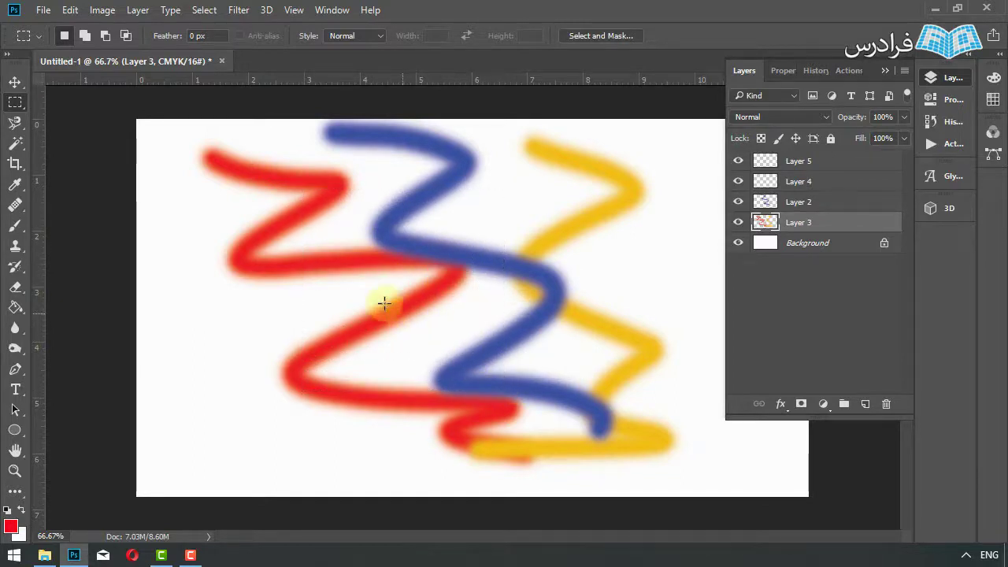
pyautogui.rightClick(15, 102)
pyautogui.click(96, 120)
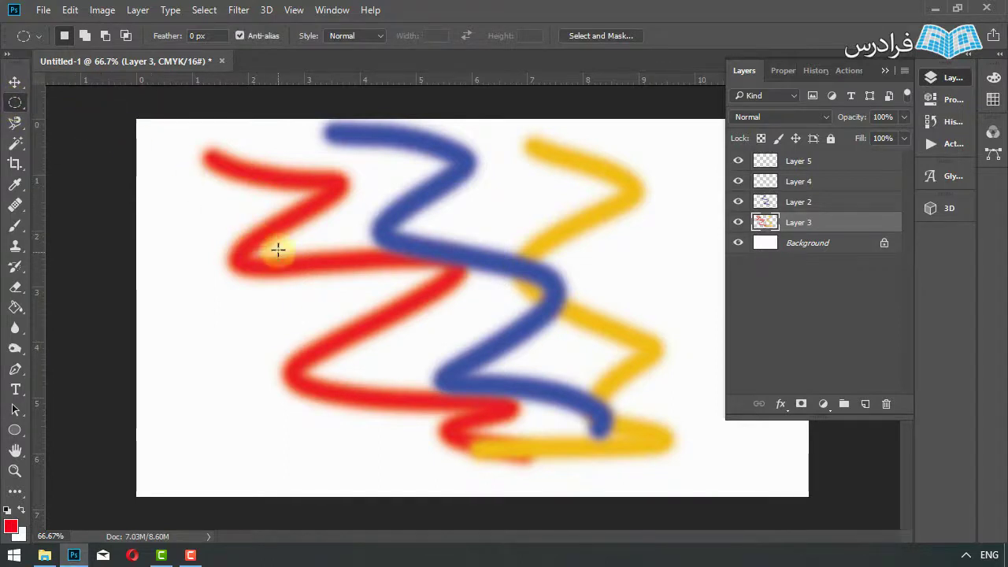
pyautogui.moveTo(258, 206)
pyautogui.mouseDown()
pyautogui.moveTo(515, 438)
pyautogui.moveTo(419, 354)
pyautogui.mouseUp()
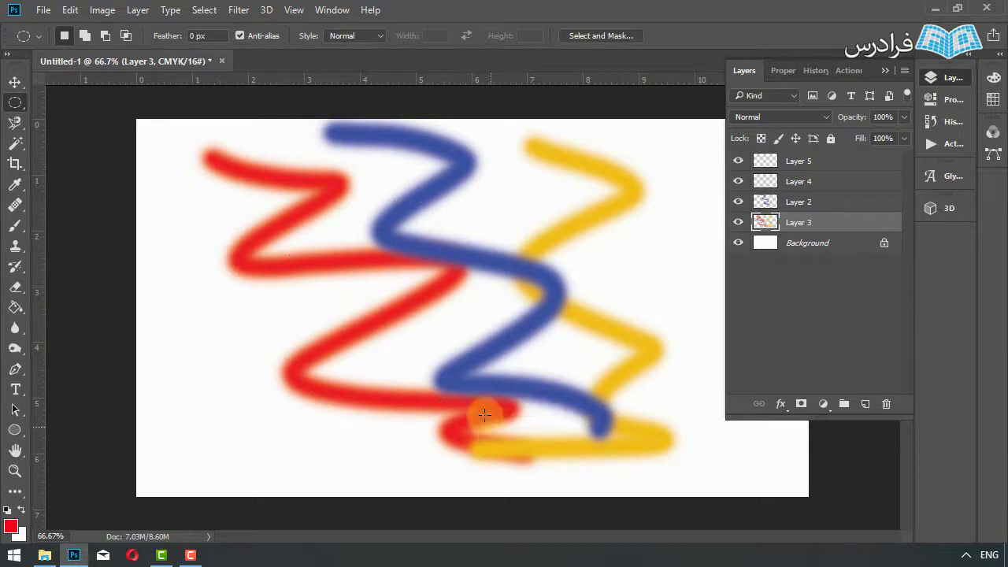
pyautogui.click(418, 338)
pyautogui.moveTo(299, 205); pyautogui.dragTo(635, 315)
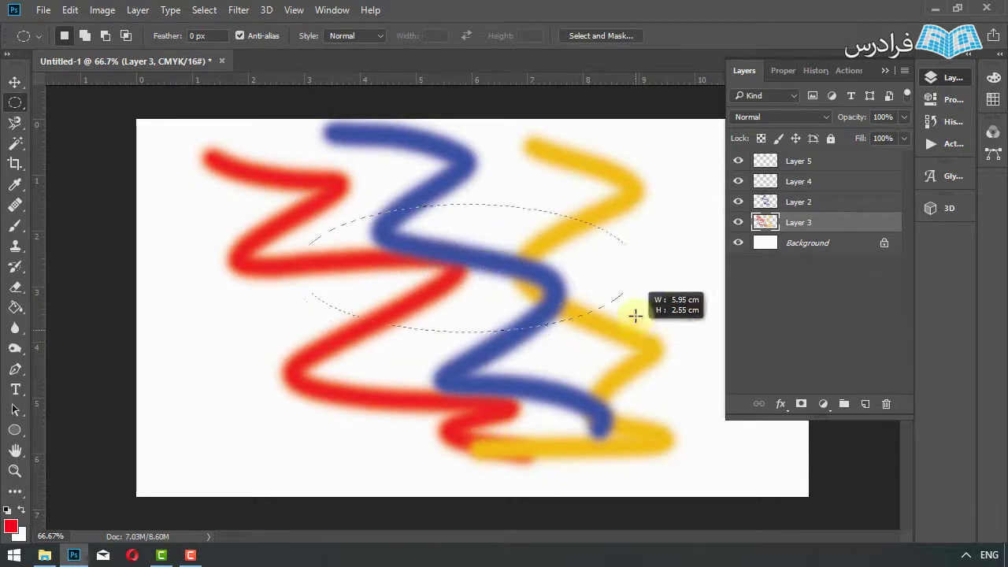
pyautogui.moveTo(635, 315); pyautogui.dragTo(586, 399)
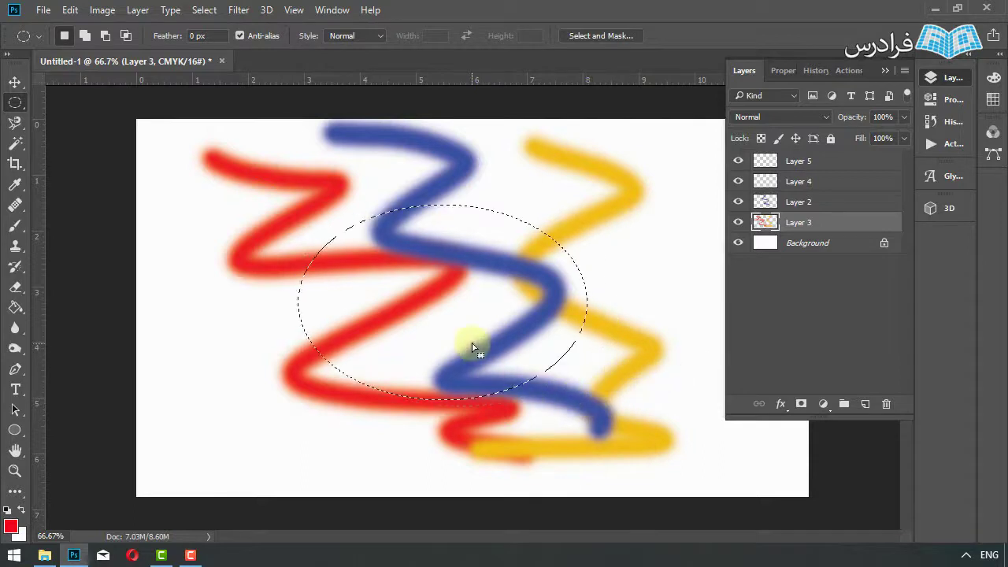
pyautogui.click(473, 348)
pyautogui.rightClick(15, 102)
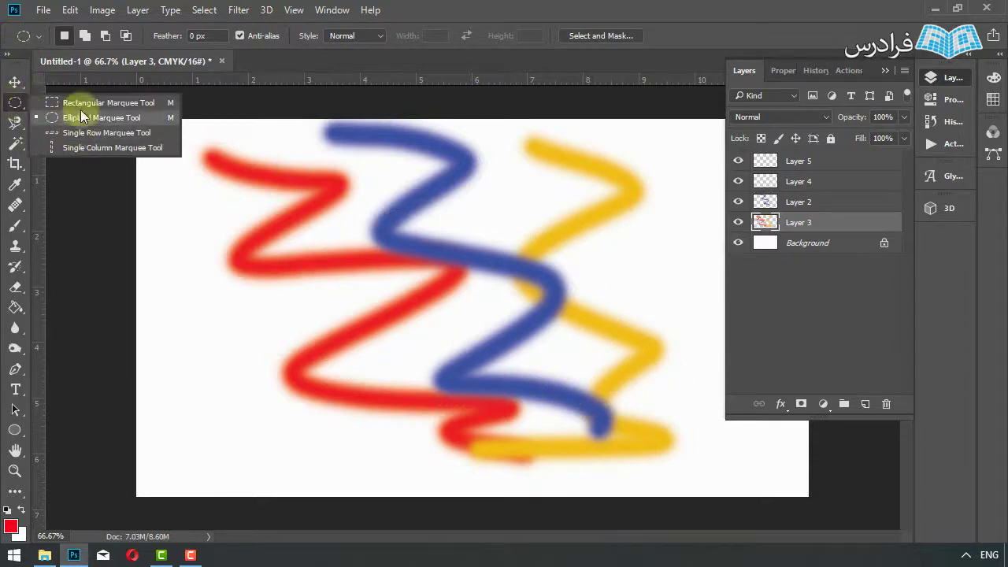
pyautogui.click(107, 102)
pyautogui.moveTo(209, 185)
pyautogui.mouseDown()
pyautogui.moveTo(612, 374)
pyautogui.moveTo(604, 381)
pyautogui.mouseUp()
pyautogui.click(474, 315)
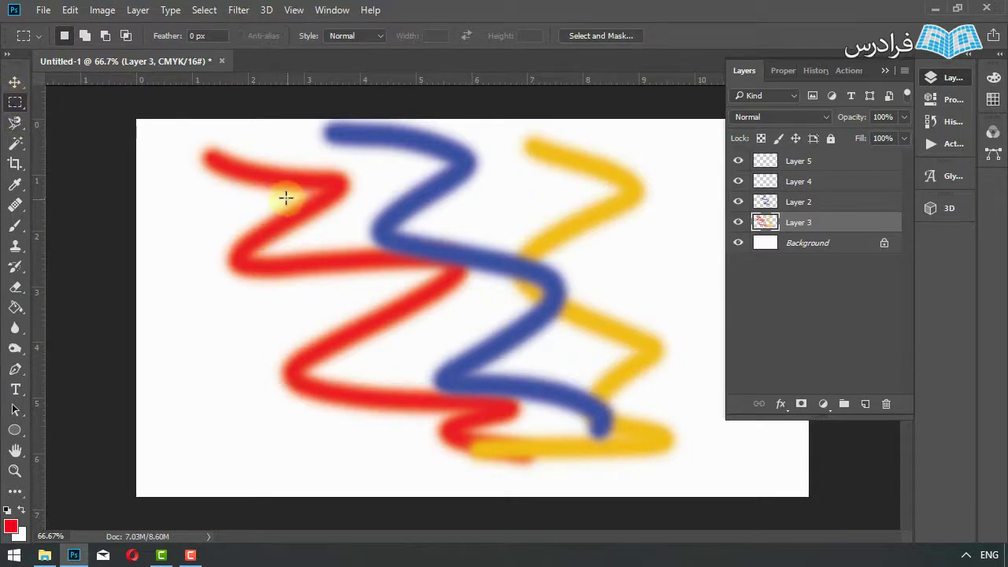
pyautogui.moveTo(274, 193)
pyautogui.mouseDown()
pyautogui.moveTo(535, 377)
pyautogui.moveTo(630, 405)
pyautogui.moveTo(568, 339)
pyautogui.moveTo(659, 324)
pyautogui.moveTo(562, 350)
pyautogui.mouseUp()
# - Draw rectangular marquee selections, adding left and upper-right rectangles in Add mode
pyautogui.click(477, 254)
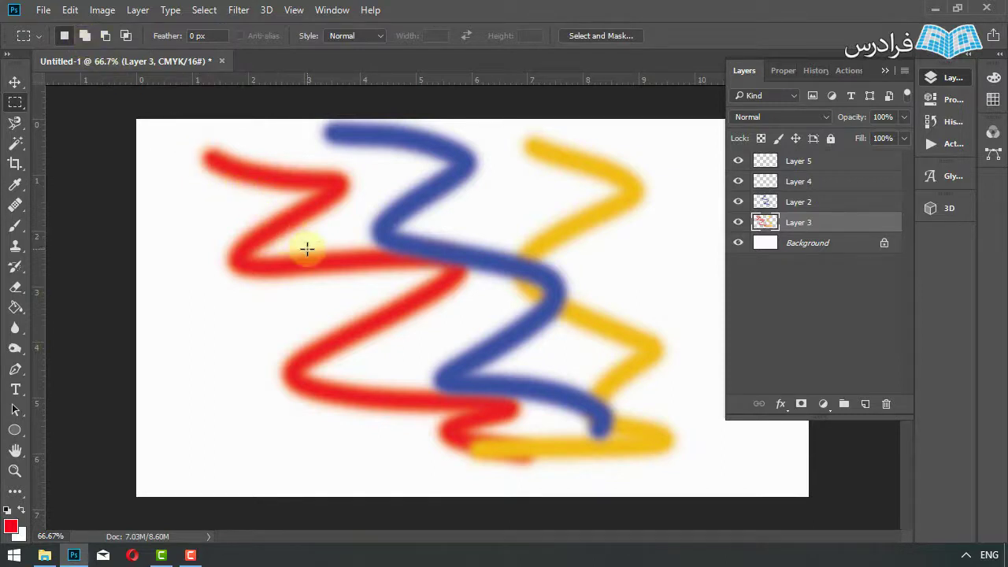
pyautogui.moveTo(214, 193); pyautogui.dragTo(386, 373)
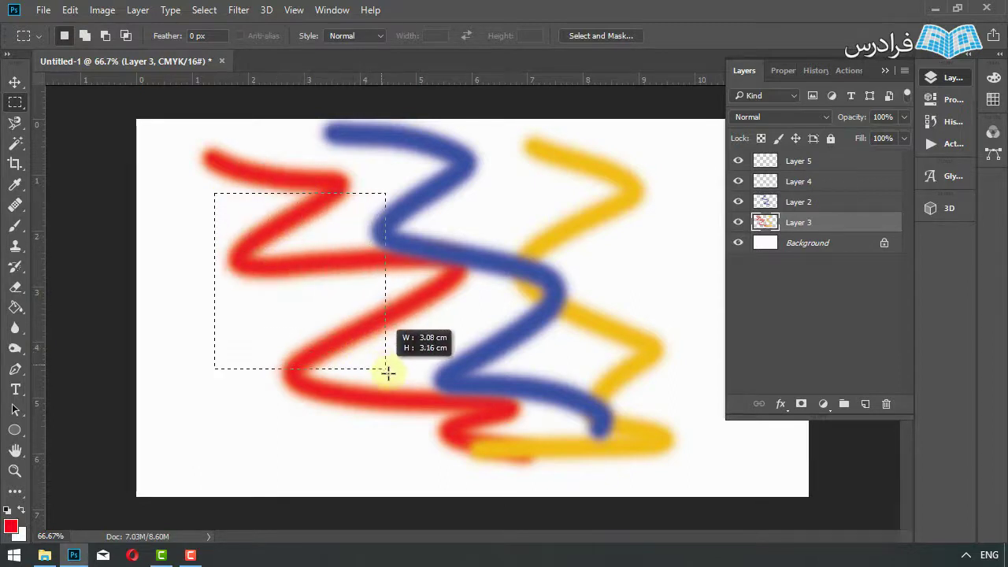
pyautogui.moveTo(609, 203); pyautogui.dragTo(389, 360)
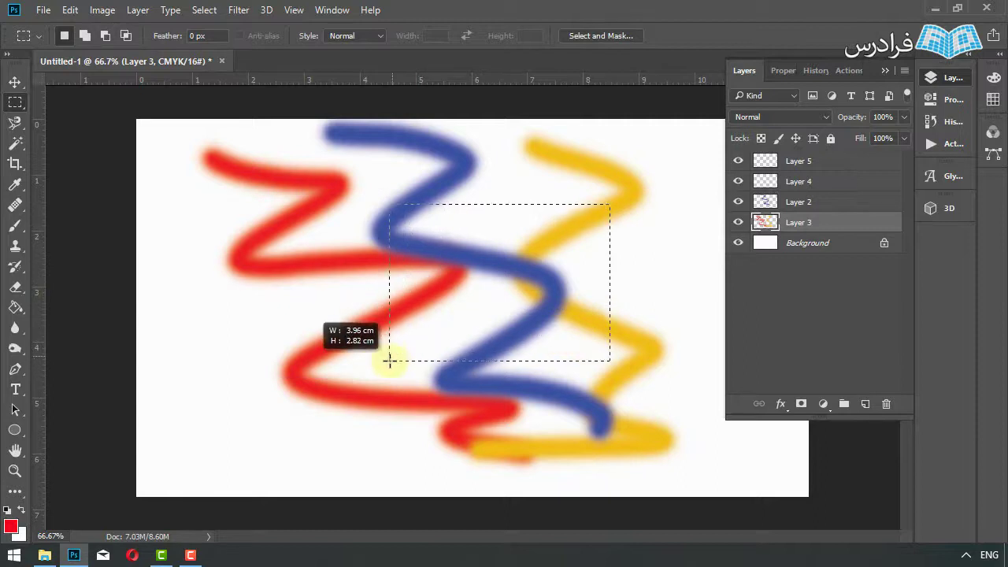
pyautogui.click(84, 36)
pyautogui.moveTo(208, 200); pyautogui.dragTo(417, 382)
pyautogui.moveTo(660, 161); pyautogui.dragTo(511, 281)
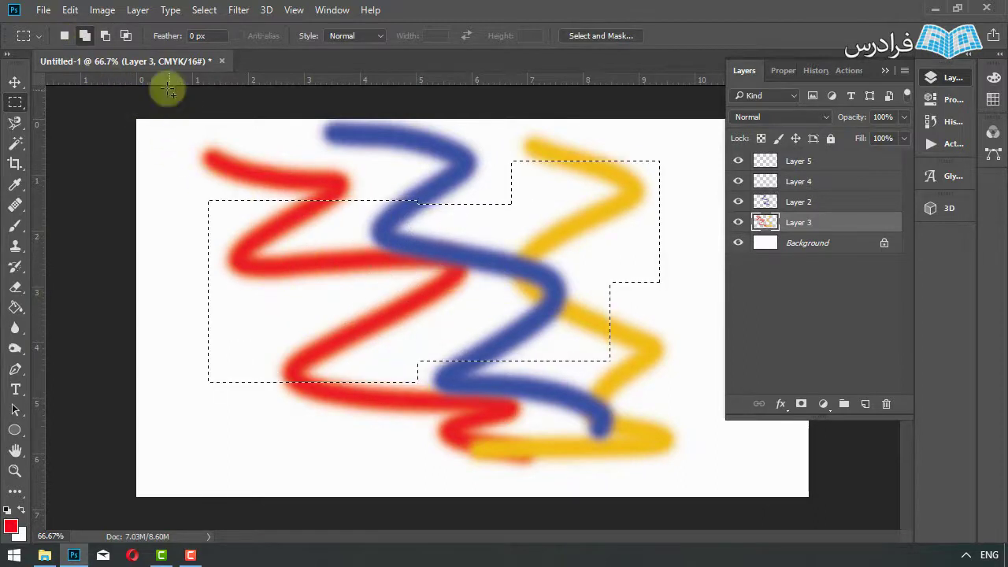
# - Subtract and intersect rectangles from the selection, deselect, and hide Layers 3, 2 and 4
pyautogui.click(104, 35)
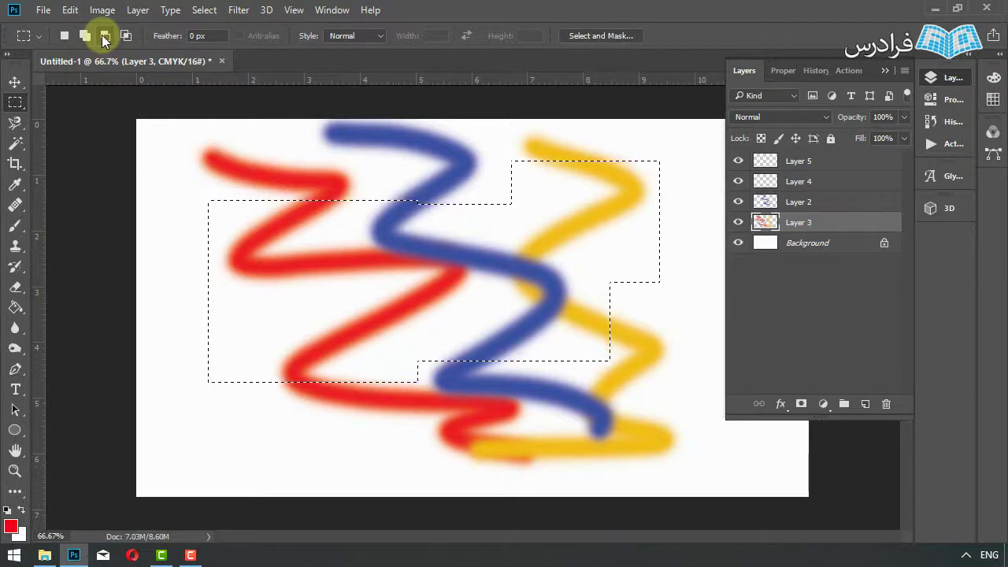
pyautogui.moveTo(232, 158); pyautogui.dragTo(486, 353)
pyautogui.moveTo(639, 423)
pyautogui.mouseDown()
pyautogui.moveTo(574, 344)
pyautogui.moveTo(493, 292)
pyautogui.mouseUp()
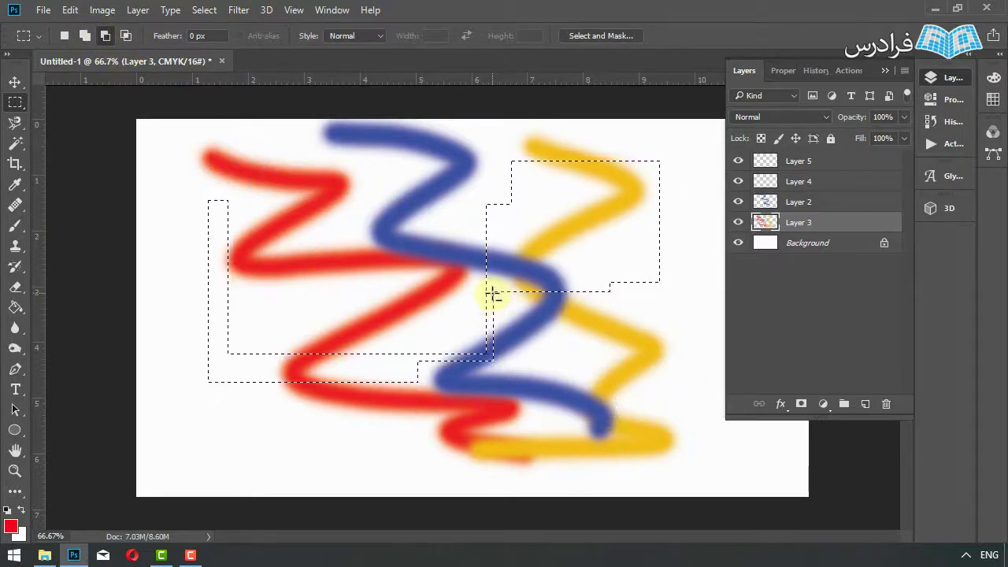
pyautogui.click(127, 36)
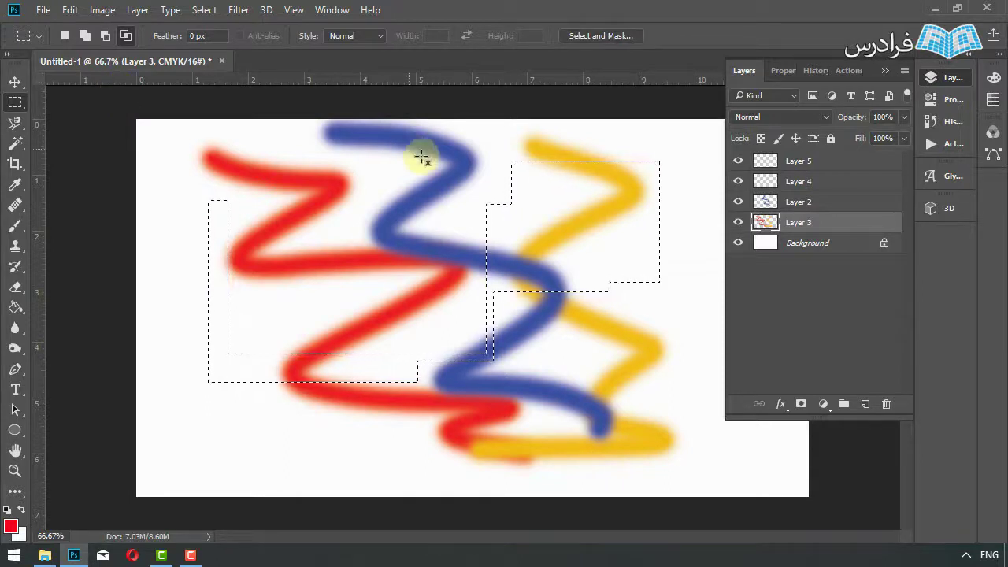
pyautogui.moveTo(408, 151); pyautogui.dragTo(648, 425)
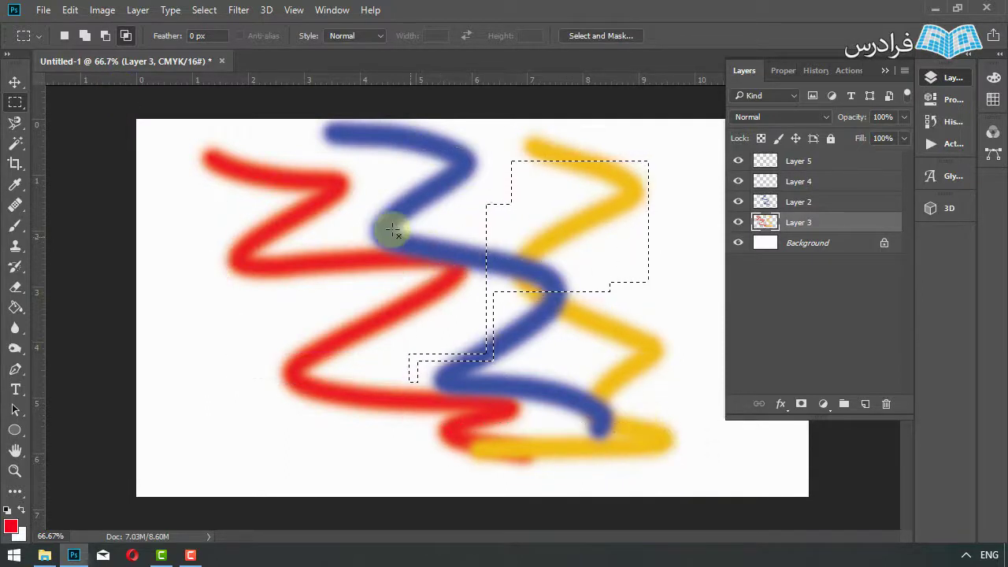
pyautogui.click(655, 153)
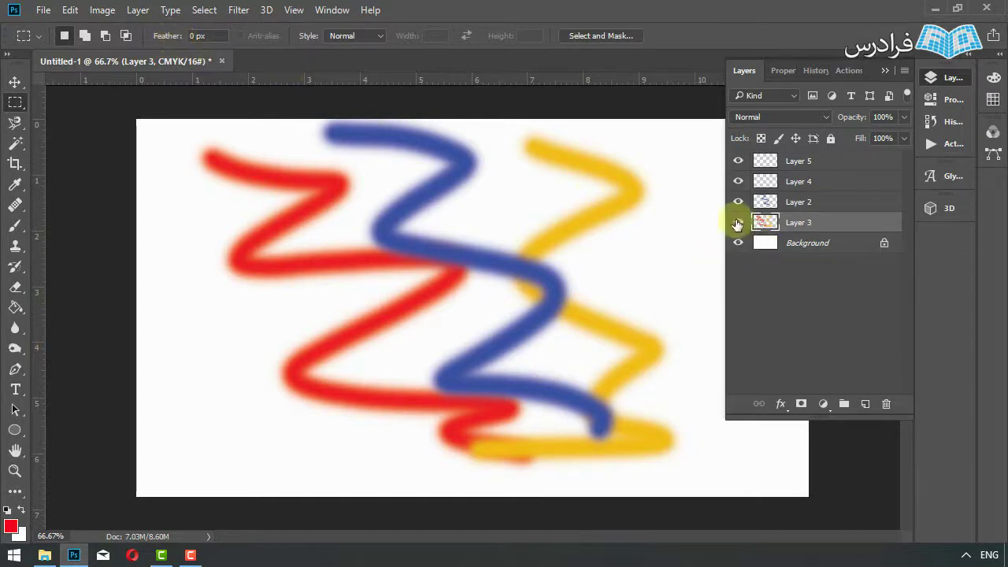
pyautogui.moveTo(737, 223); pyautogui.dragTo(738, 181)
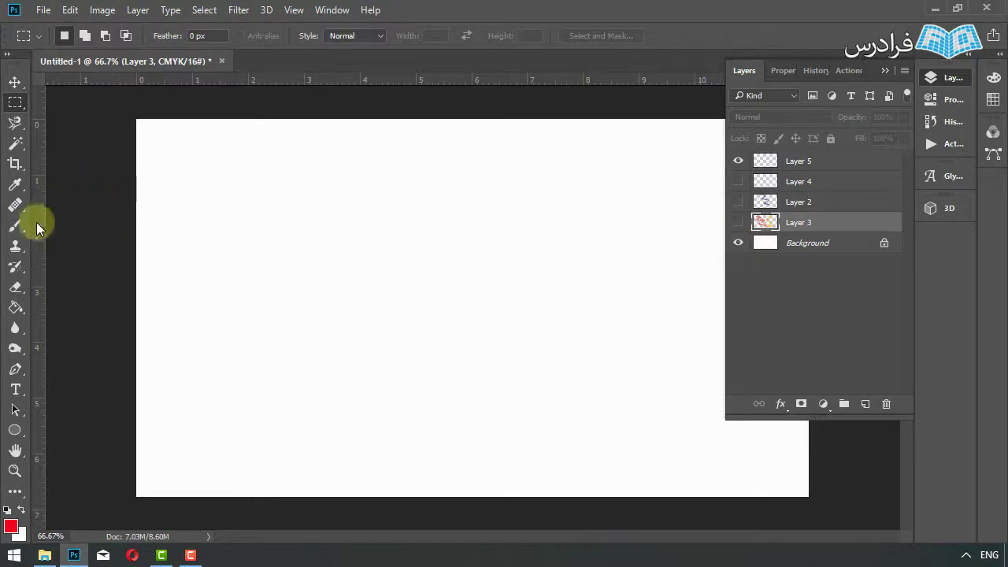
# - Fill the rectangular selection on Layer 5 with red to make a sharp red square
pyautogui.hotkey('ctrl', 'shift', 'd')
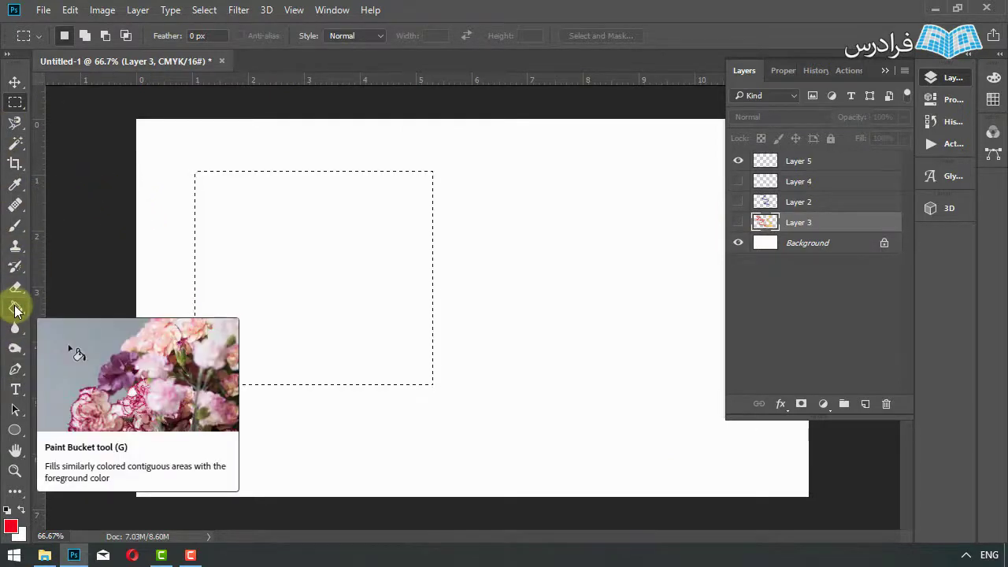
pyautogui.click(15, 308)
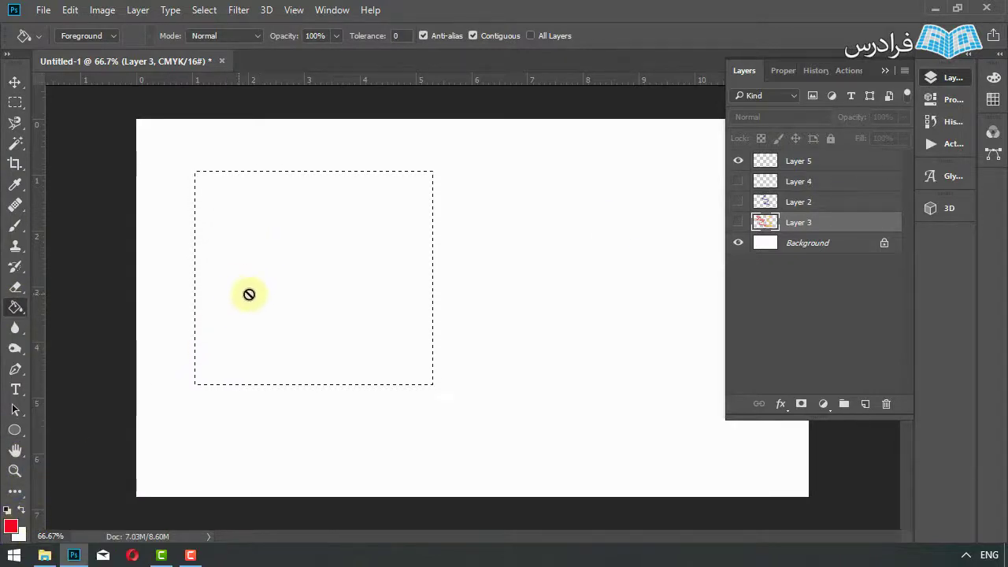
pyautogui.hotkey('alt', '.')
pyautogui.click(324, 238)
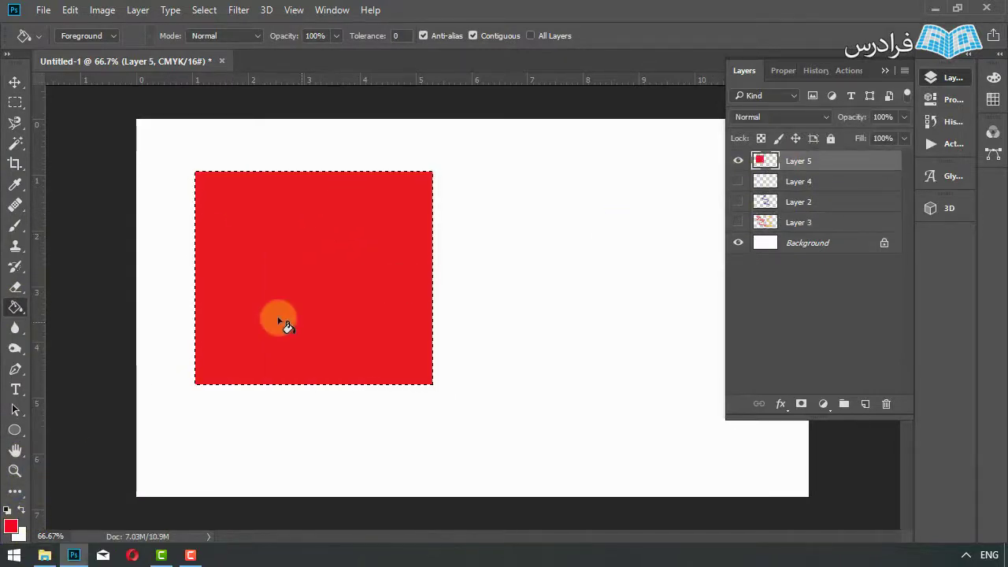
pyautogui.click(14, 103)
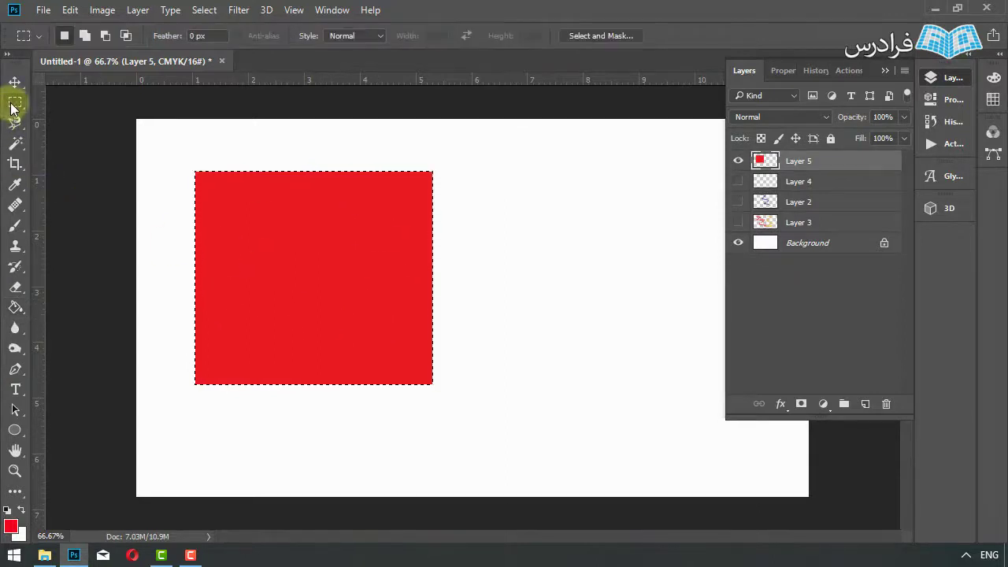
pyautogui.click(304, 210)
# - Fill a 12.8 px feathered rectangle right of the square with red, then deselect
pyautogui.click(174, 38)
pyautogui.moveTo(173, 37); pyautogui.dragTo(270, 36)
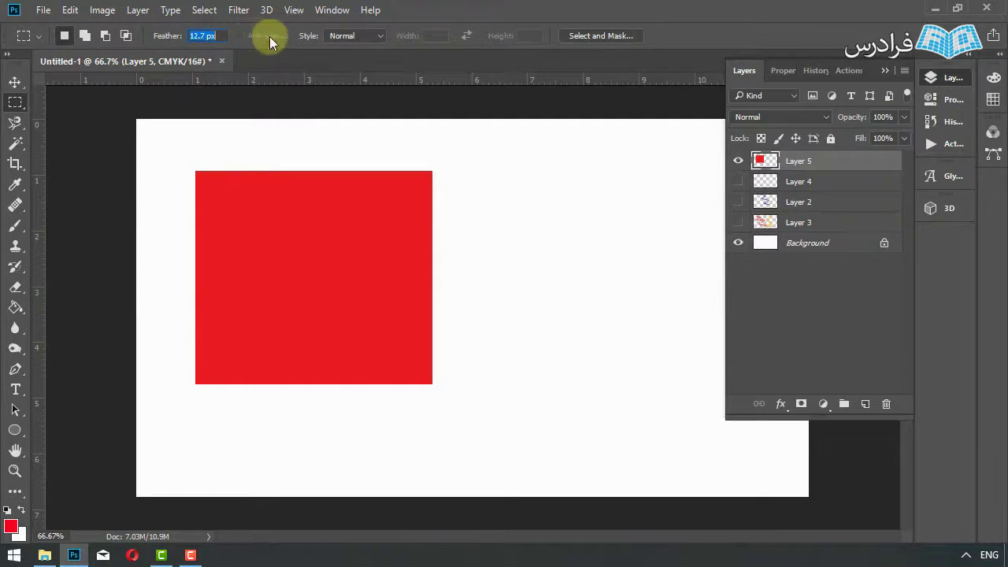
pyautogui.moveTo(470, 182); pyautogui.dragTo(680, 385)
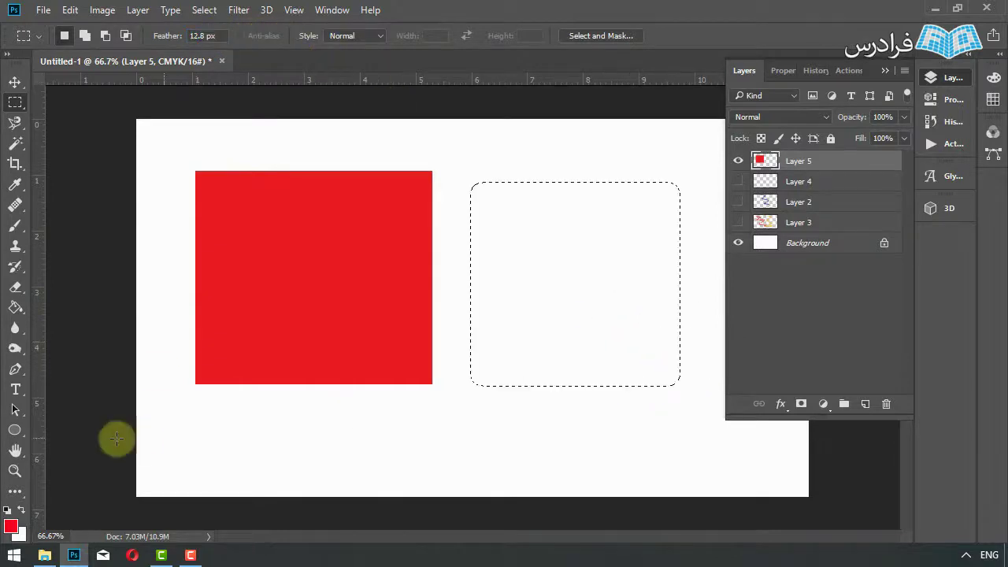
pyautogui.click(15, 309)
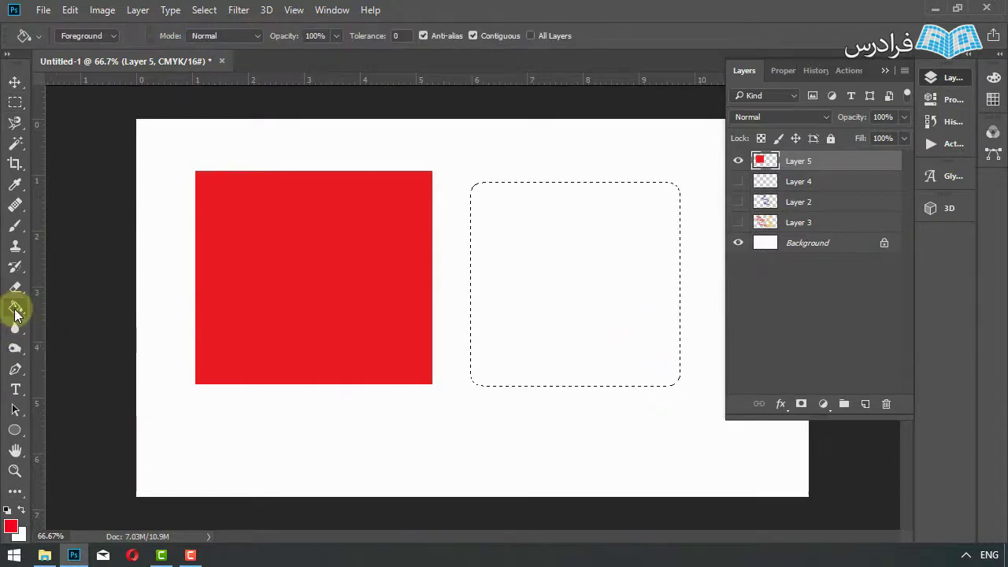
pyautogui.click(512, 253)
pyautogui.press('m')
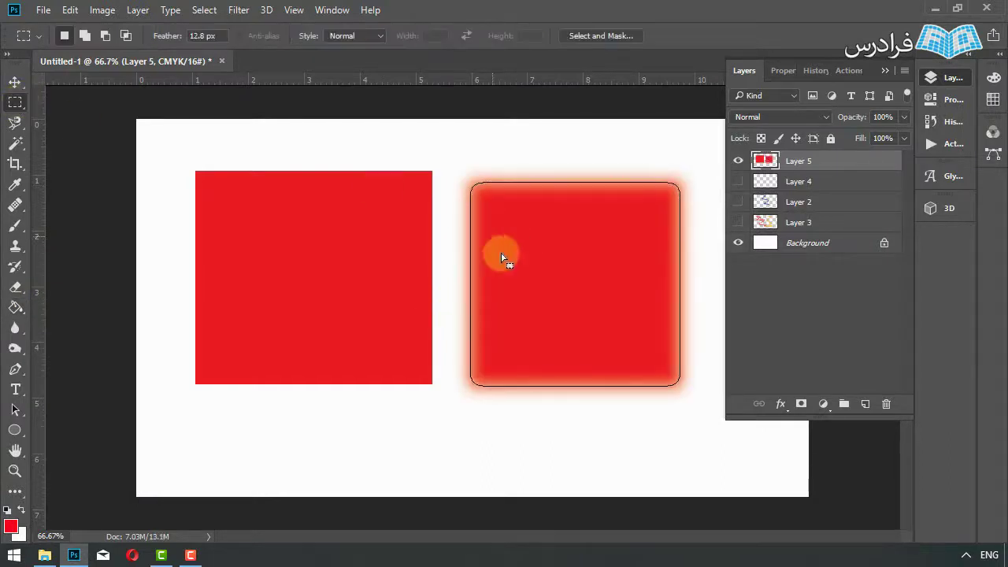
pyautogui.click(560, 319)
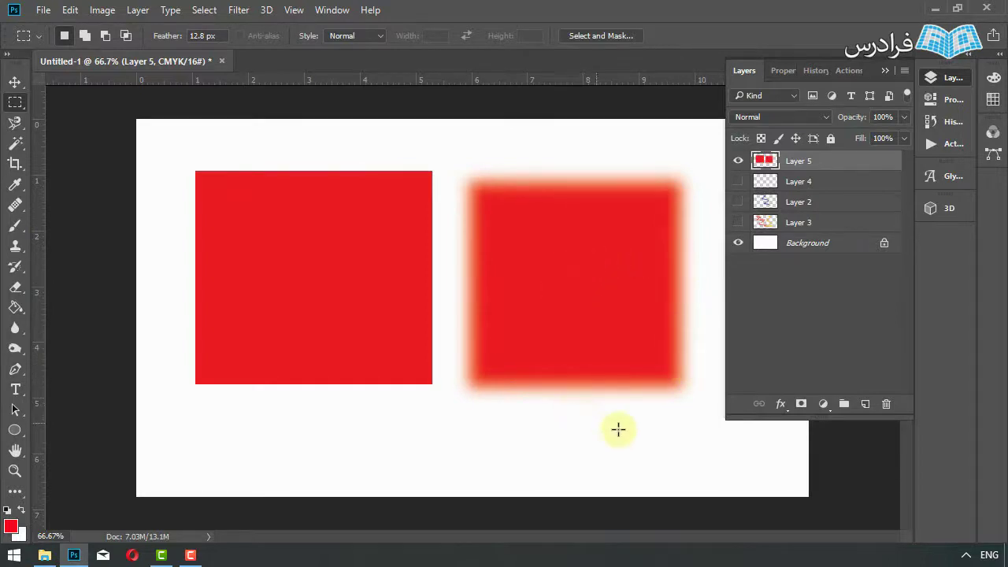
# - Draw a freehand Lasso selection around the left red square, then deselect it
pyautogui.click(572, 262)
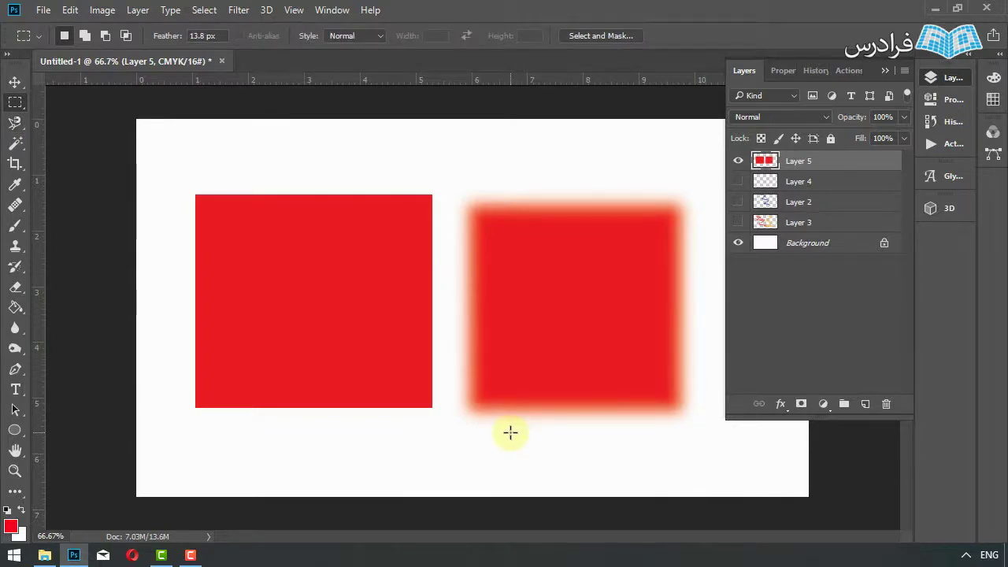
pyautogui.click(16, 124)
pyautogui.click(71, 123)
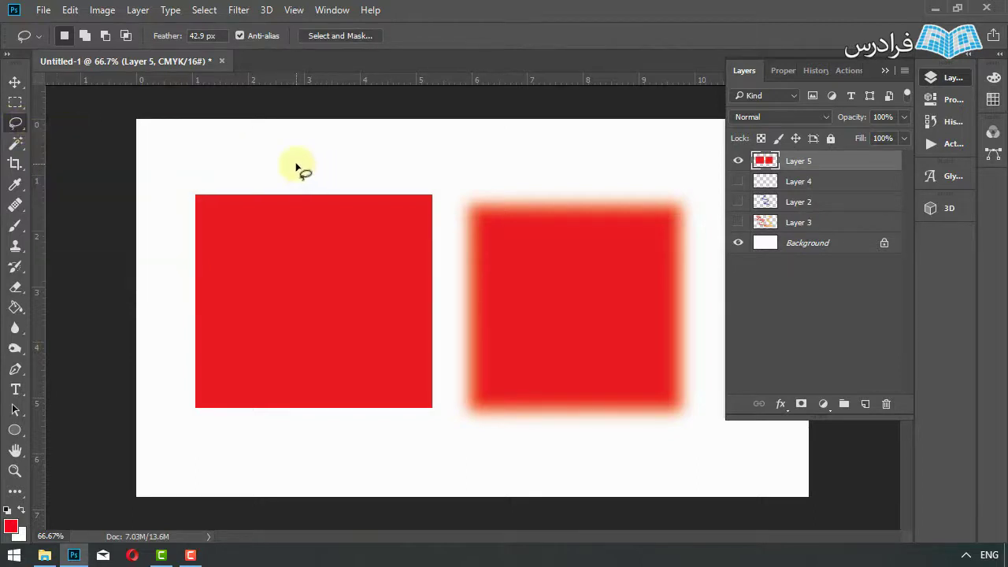
pyautogui.moveTo(296, 163)
pyautogui.mouseDown()
pyautogui.moveTo(233, 188)
pyautogui.moveTo(298, 166)
pyautogui.mouseUp()
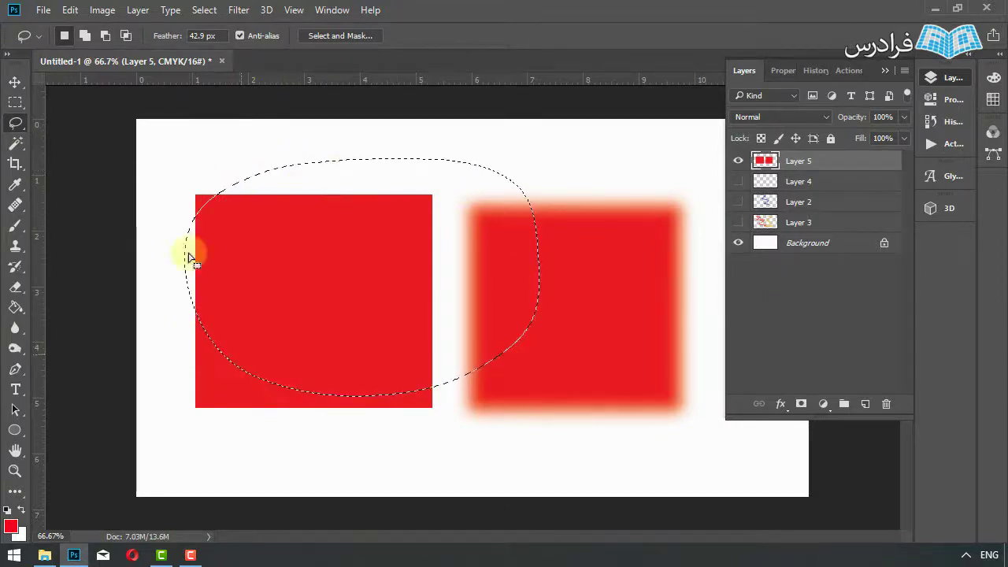
pyautogui.hotkey('ctrl', 'd')
pyautogui.rightClick(15, 123)
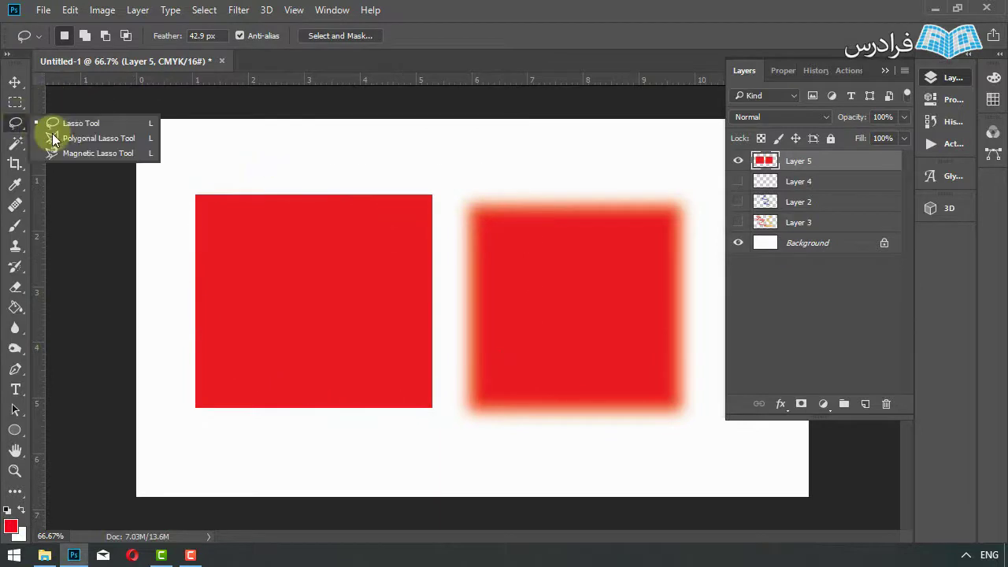
# - Draw a closed Polygonal Lasso selection spanning both red squares, then deselect it
pyautogui.click(98, 142)
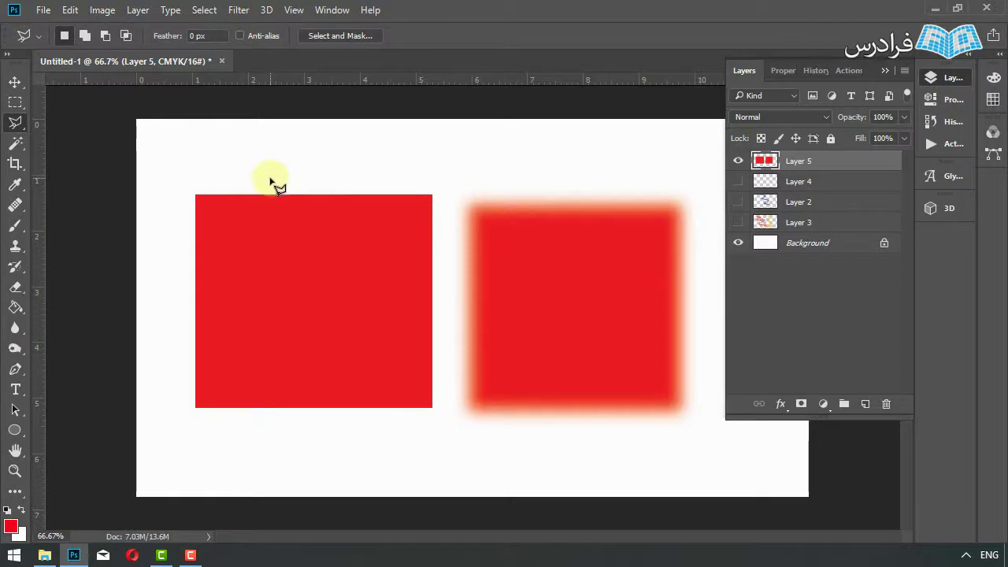
pyautogui.click(270, 177)
pyautogui.click(417, 155)
pyautogui.click(478, 180)
pyautogui.click(560, 167)
pyautogui.click(587, 244)
pyautogui.click(277, 337)
pyautogui.click(221, 238)
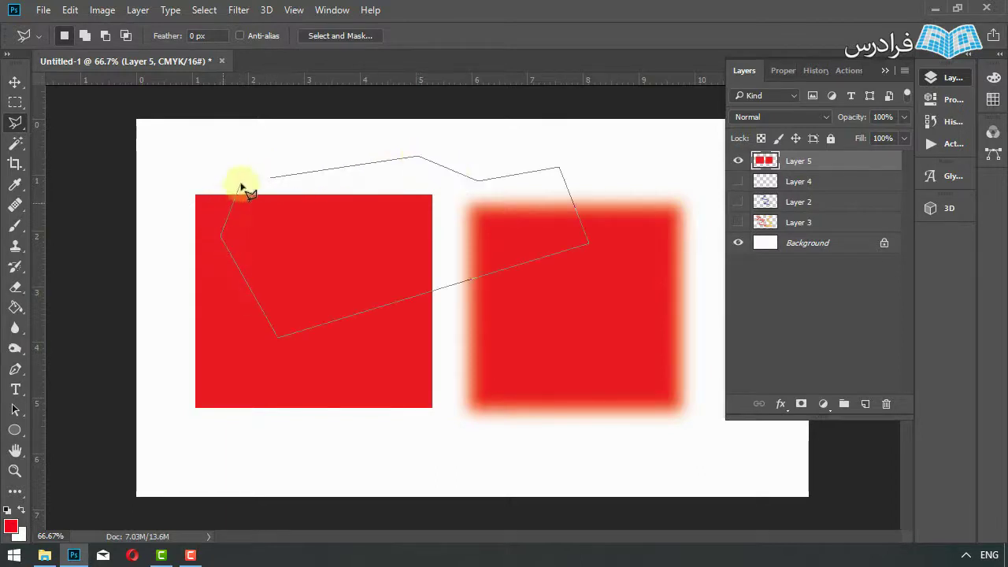
pyautogui.click(270, 178)
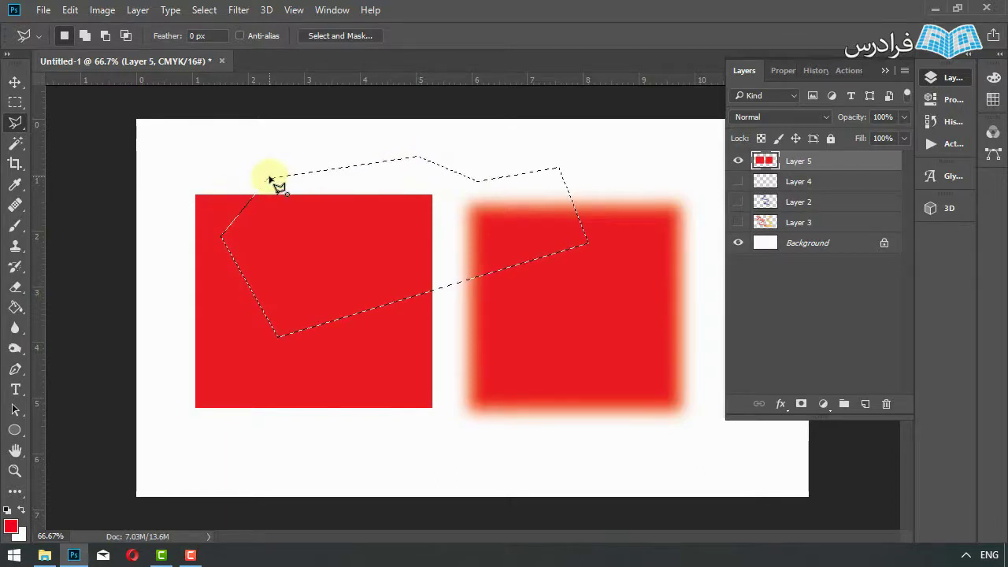
pyautogui.hotkey('ctrl', 'd')
pyautogui.rightClick(15, 122)
# - Trace a Magnetic Lasso selection that snaps to the left red square's edges
pyautogui.click(88, 152)
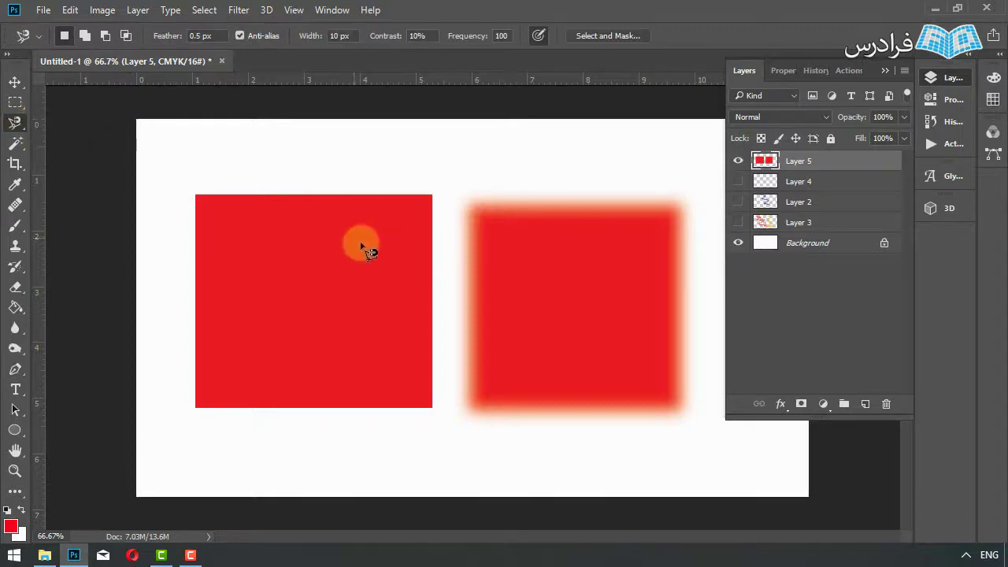
pyautogui.click(295, 195)
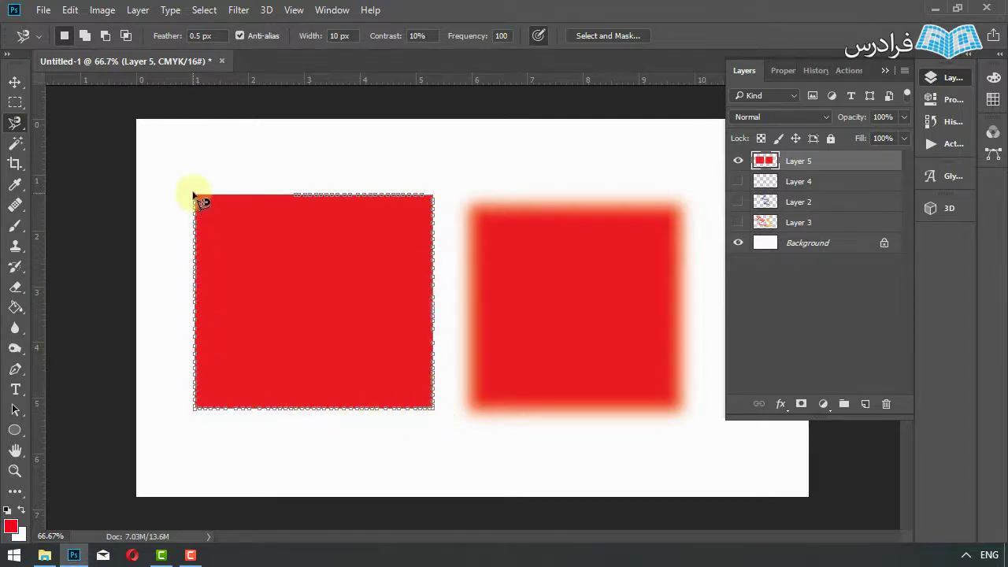
pyautogui.click(296, 196)
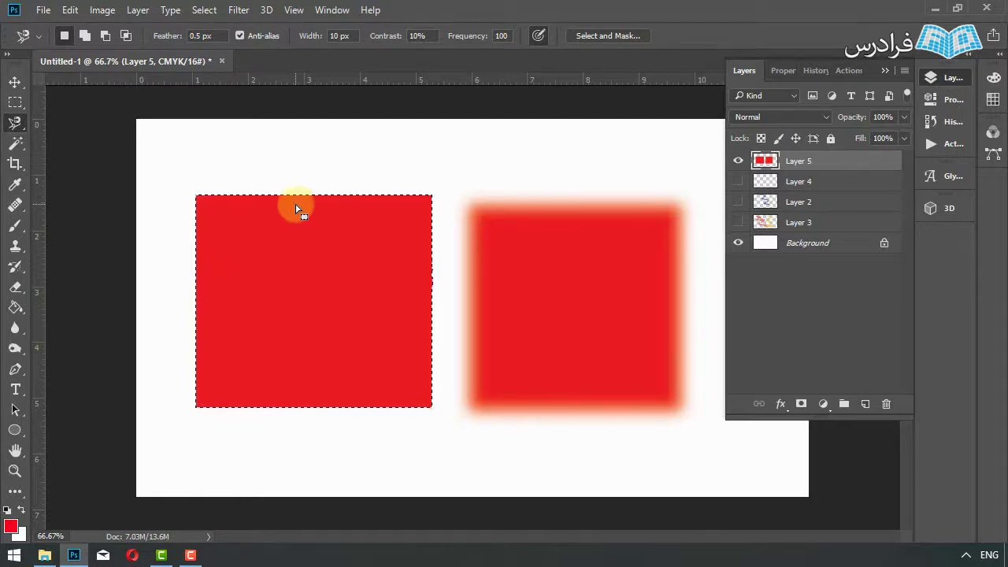
pyautogui.click(296, 209)
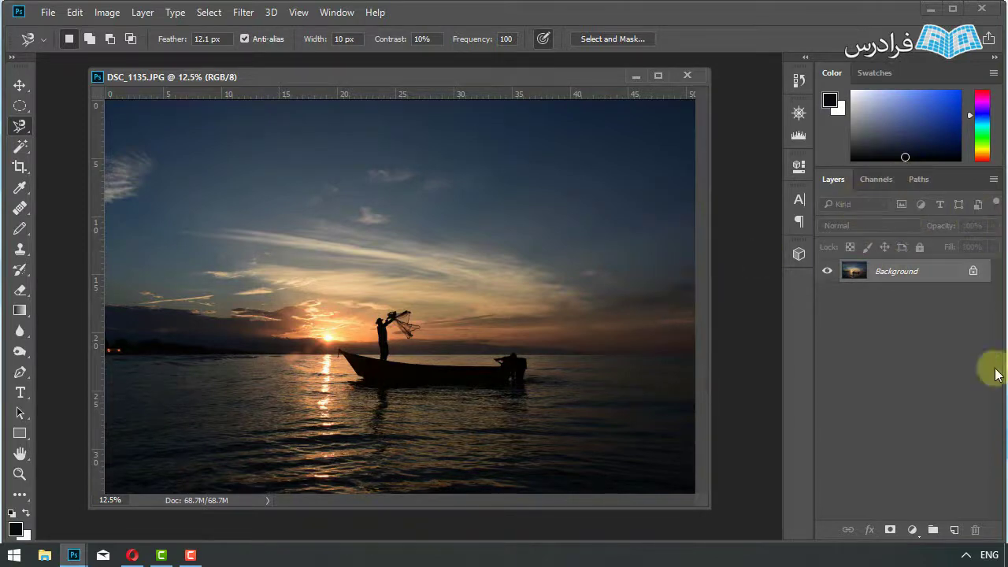
# - Convert DSC_1135.JPG's Background into Layer 0 and show its blend mode list
pyautogui.click(973, 273)
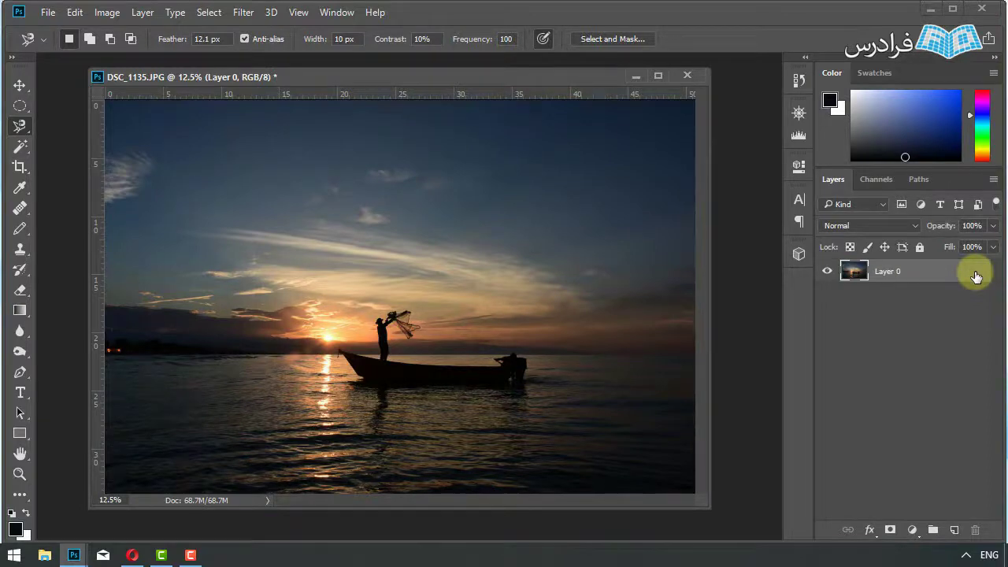
pyautogui.click(914, 226)
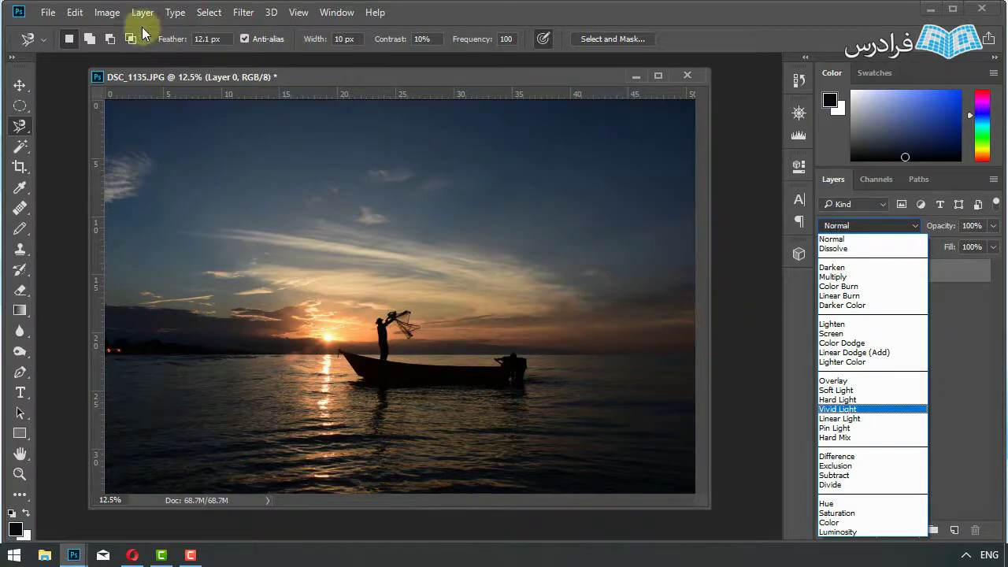
# - Dismiss the blend mode list and menus, keeping Layer 0 at Normal, 100% opacity
pyautogui.click(107, 12)
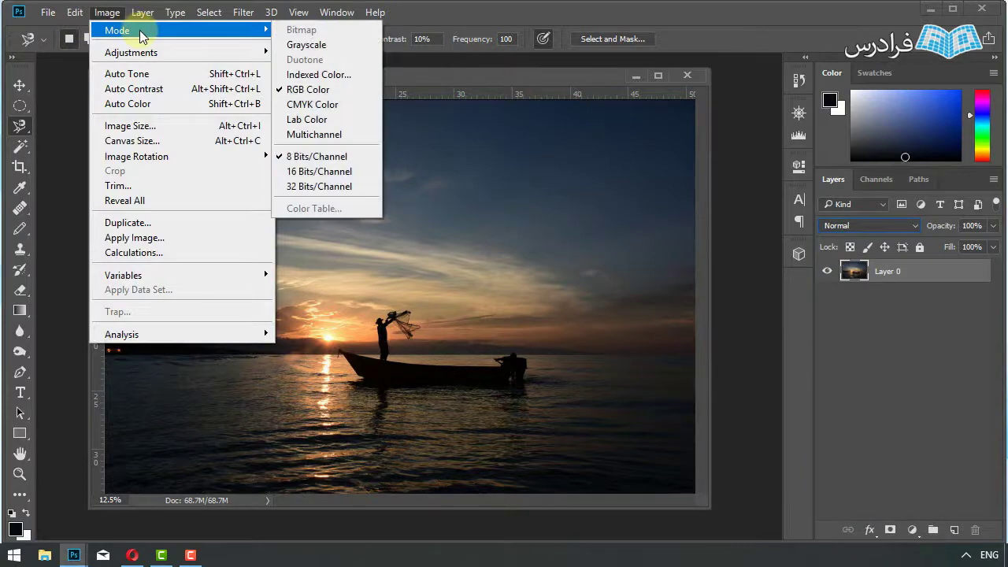
pyautogui.moveTo(375, 12)
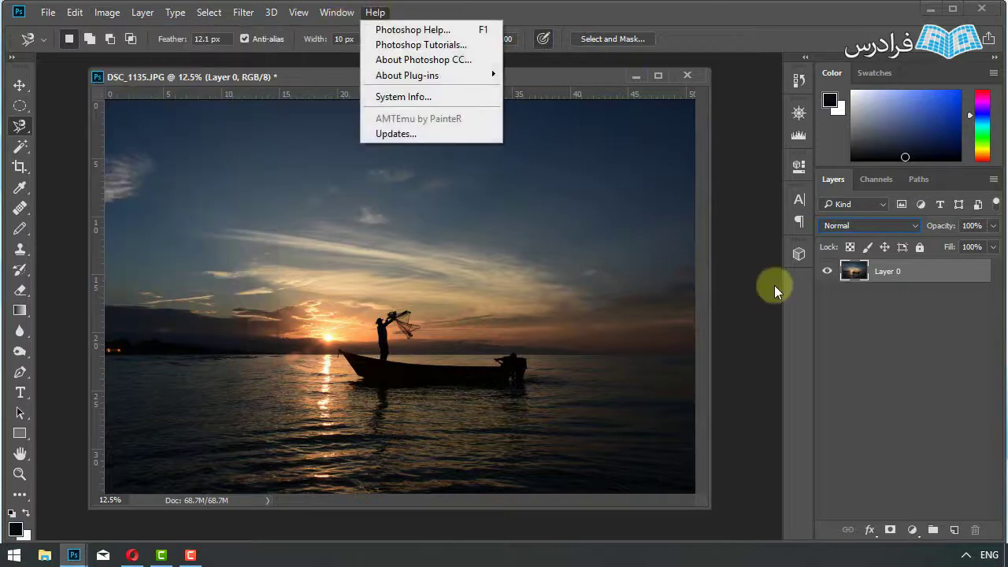
pyautogui.click(772, 285)
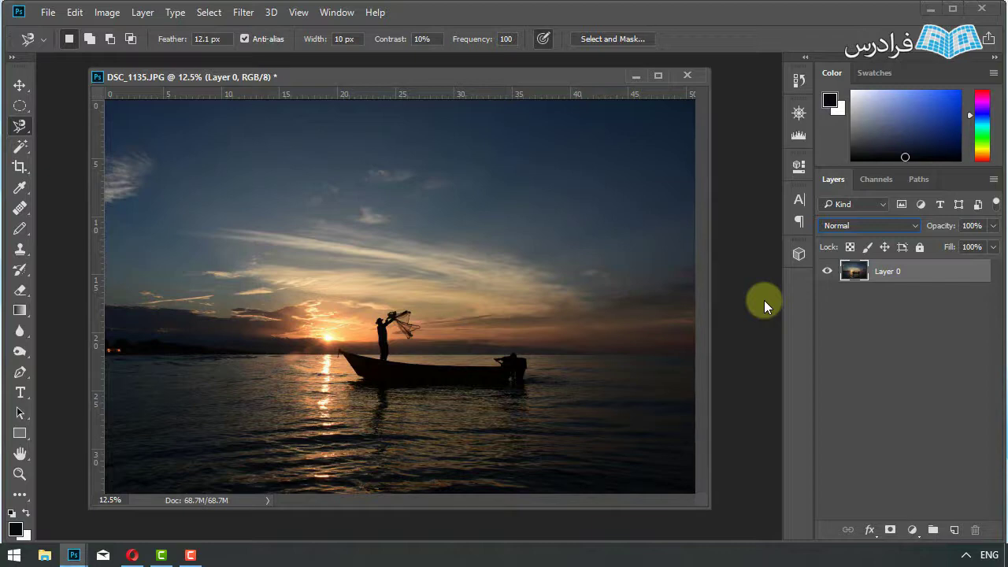
# - Open the snowy forest river photo DSC_8484.jpg and show the Image menu
pyautogui.doubleClick(47, 206)
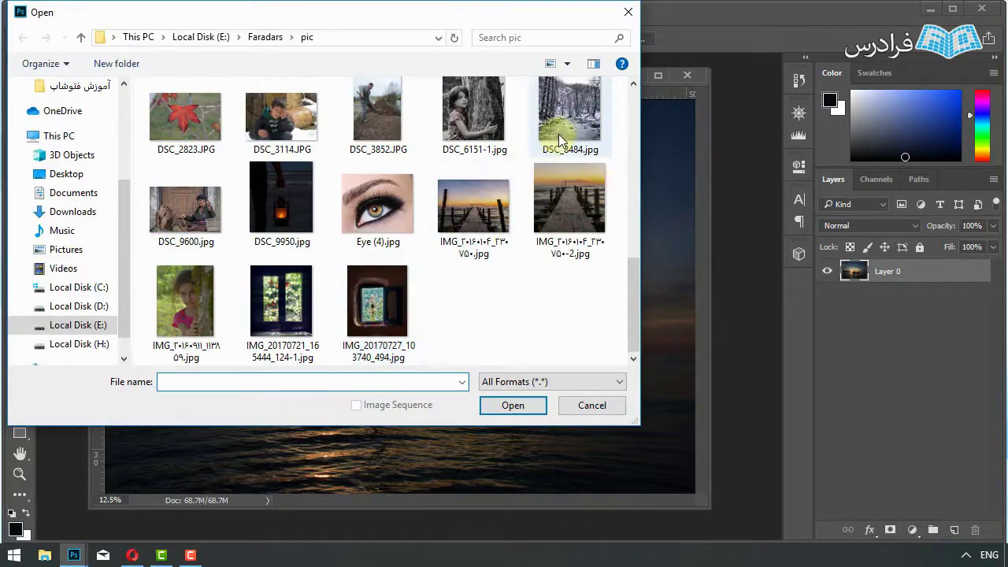
pyautogui.doubleClick(568, 119)
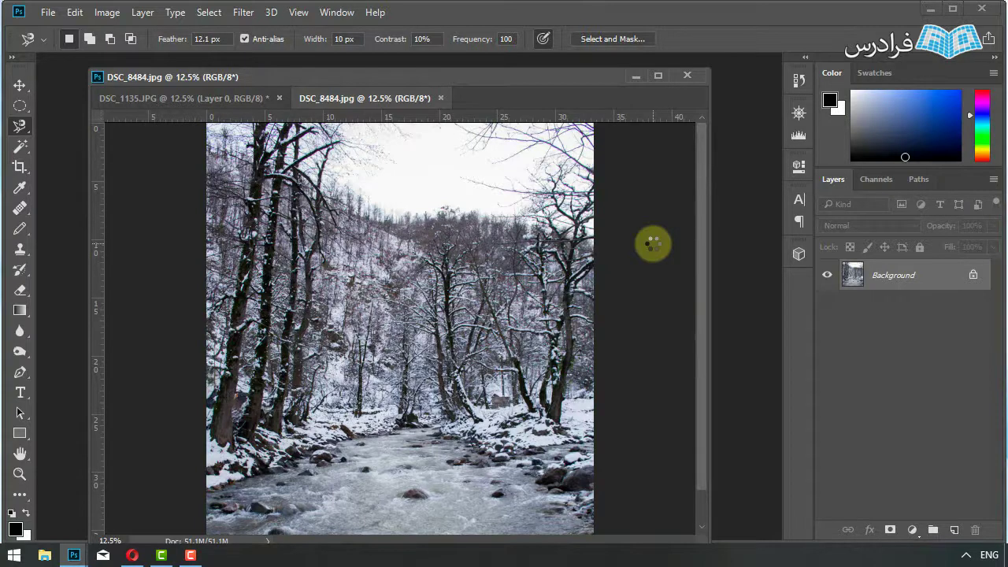
pyautogui.click(106, 12)
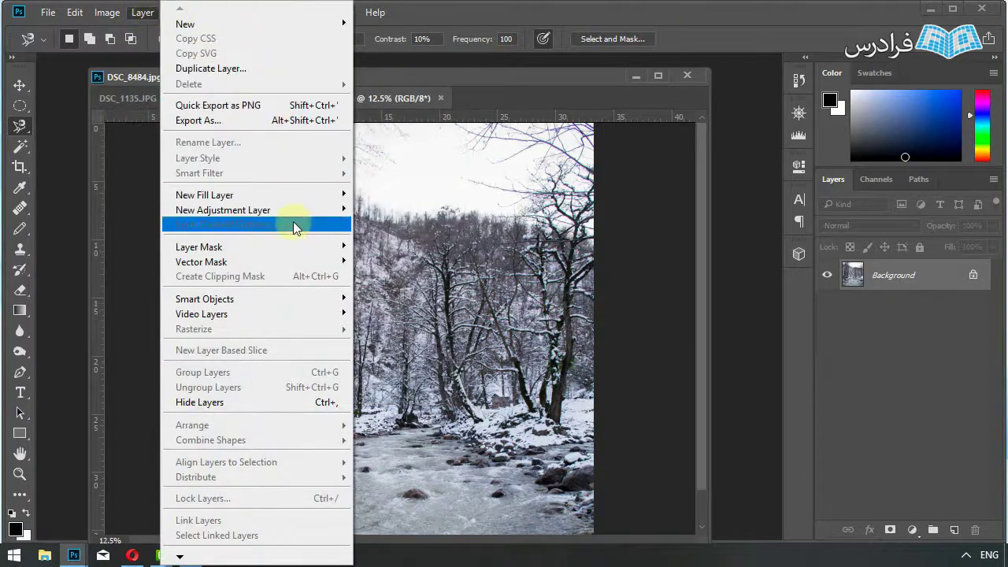
pyautogui.moveTo(223, 209)
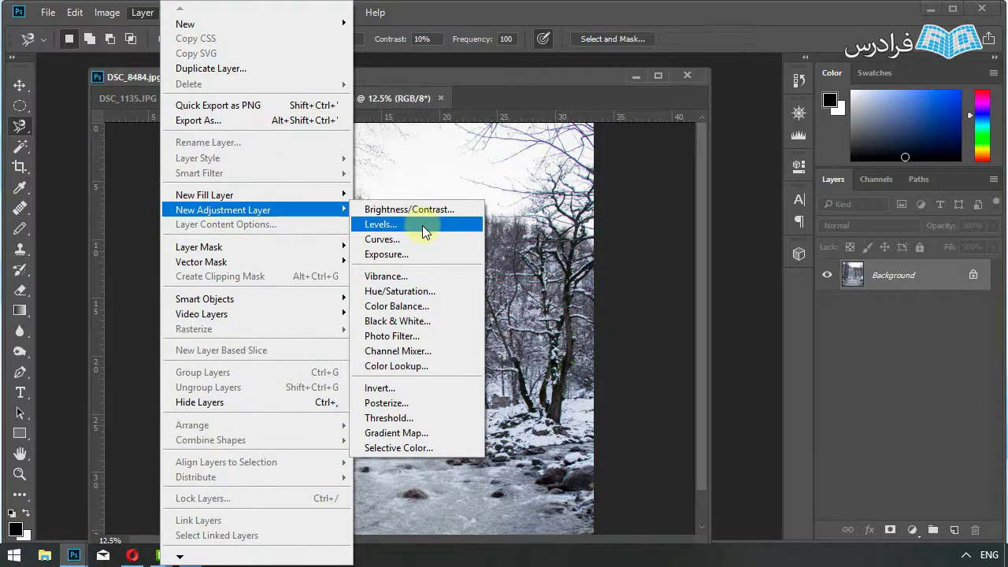
# - Add a default Levels 1 adjustment layer above DSC_8484.jpg's Background
pyautogui.click(897, 448)
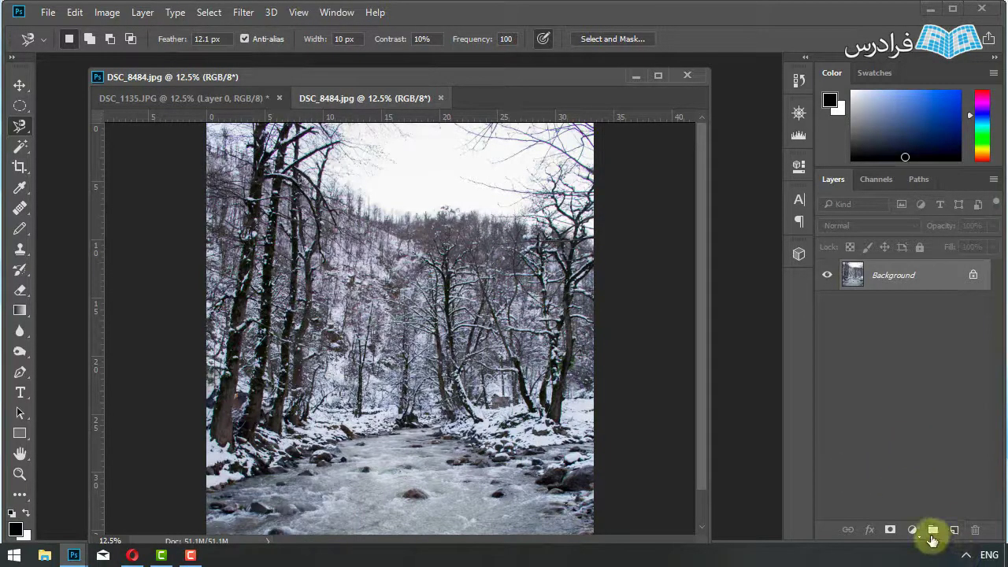
pyautogui.click(913, 532)
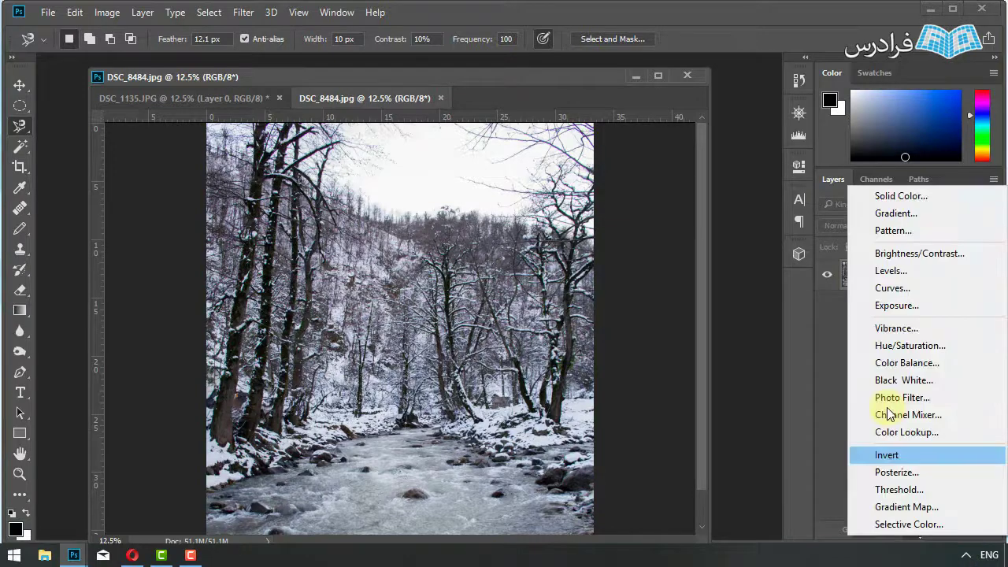
pyautogui.click(819, 482)
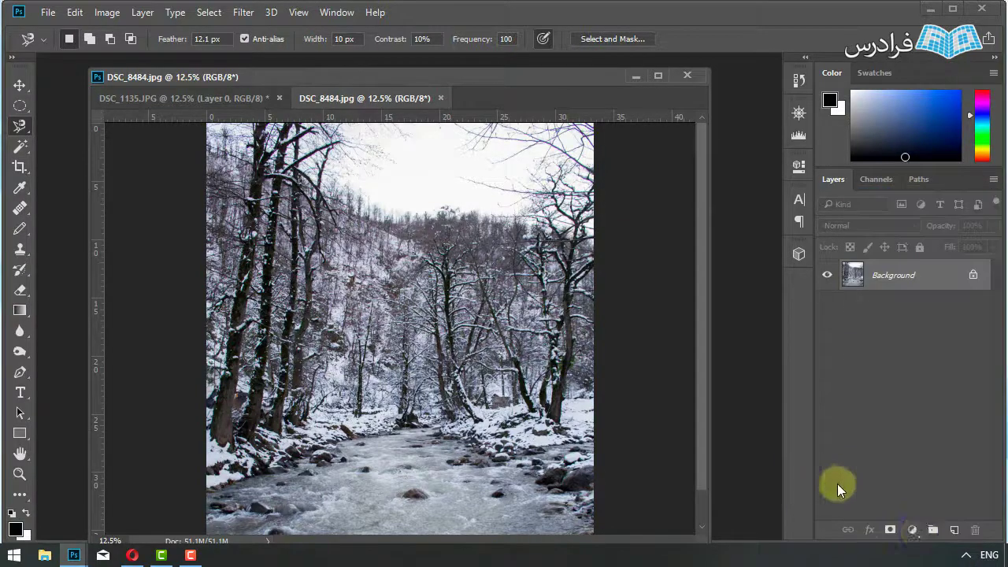
pyautogui.click(913, 532)
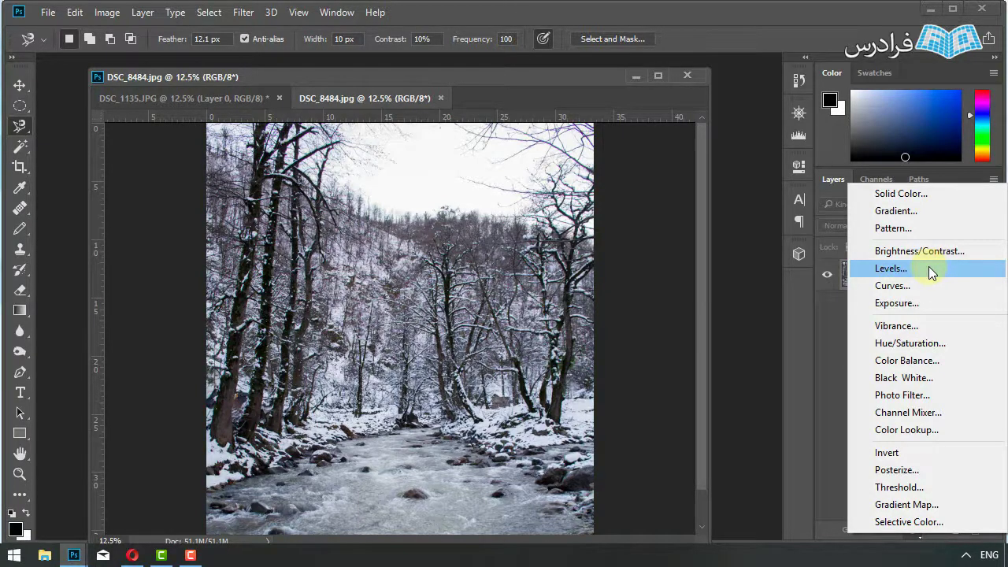
pyautogui.click(930, 269)
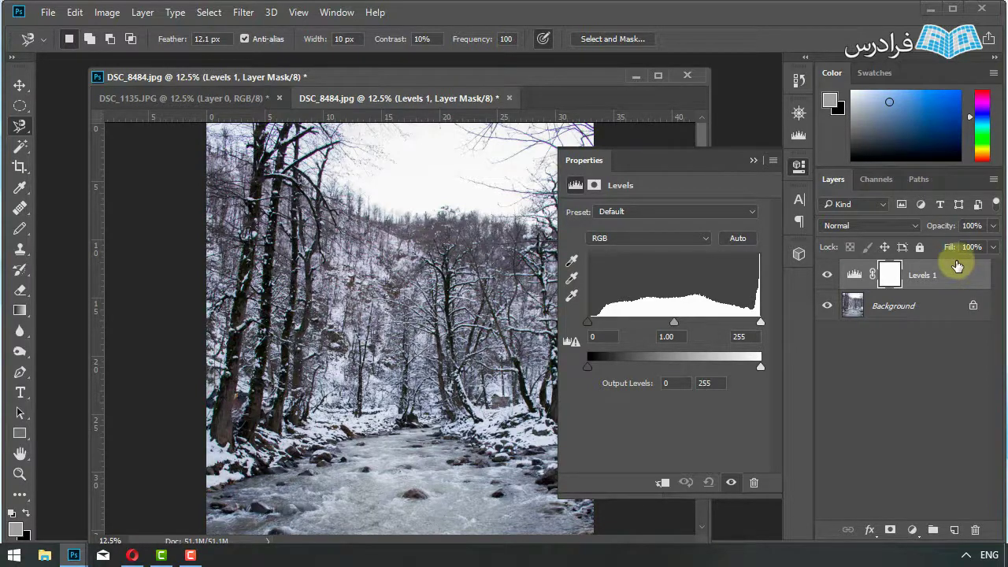
pyautogui.click(106, 12)
pyautogui.moveTo(131, 52)
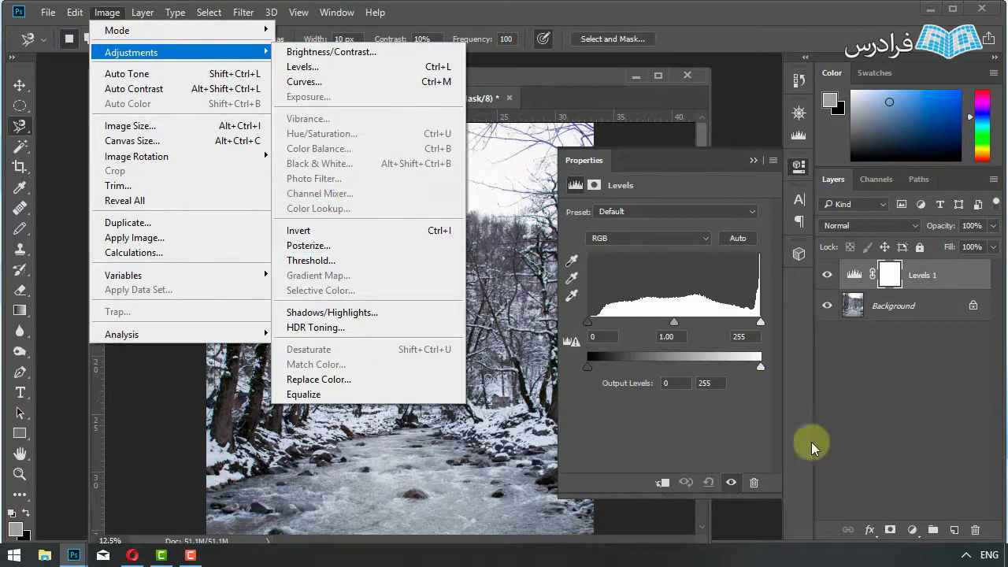
# - Dismiss the open lists and bring up the Levels 1 layer's Properties panel
pyautogui.click(866, 473)
pyautogui.click(913, 528)
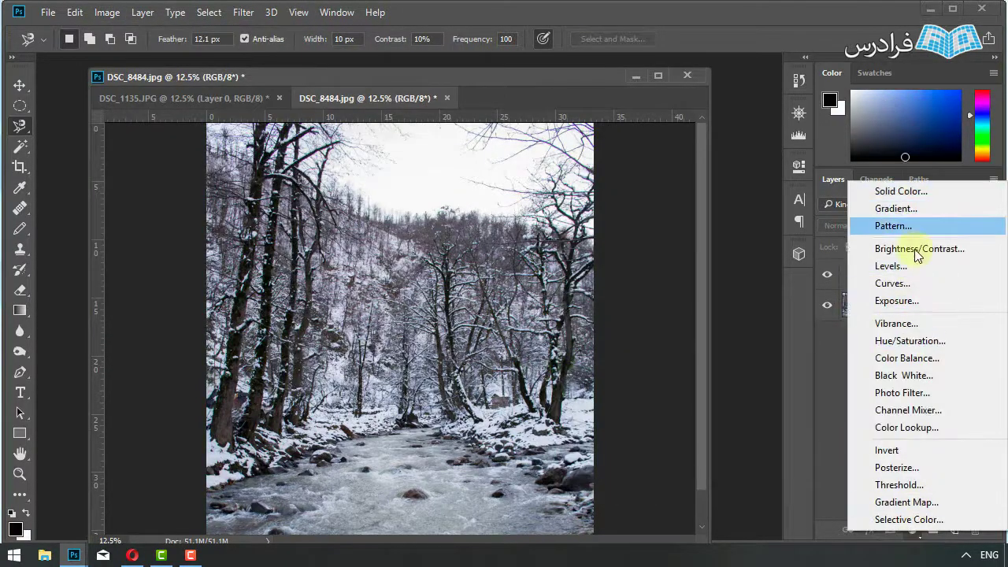
pyautogui.click(842, 359)
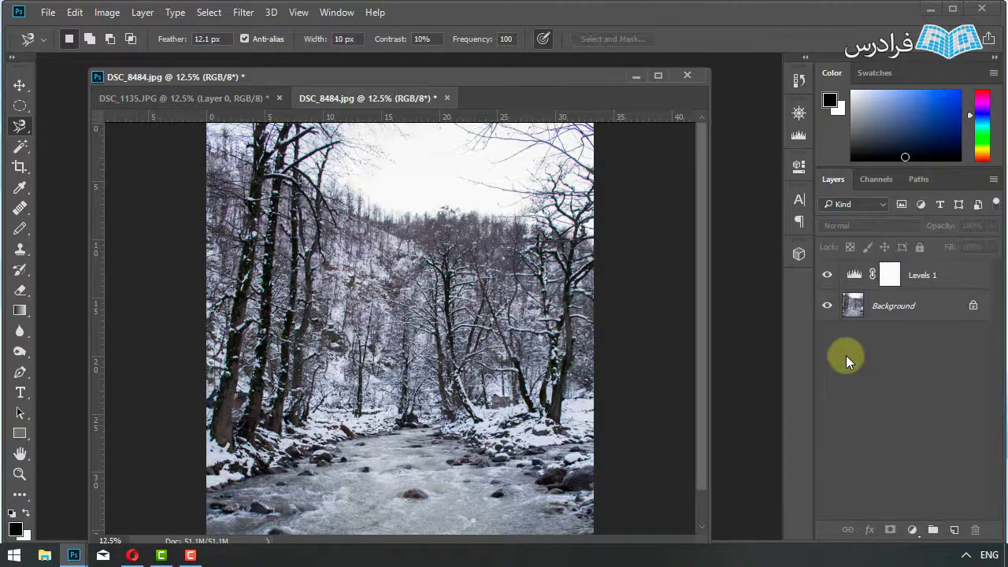
pyautogui.click(853, 277)
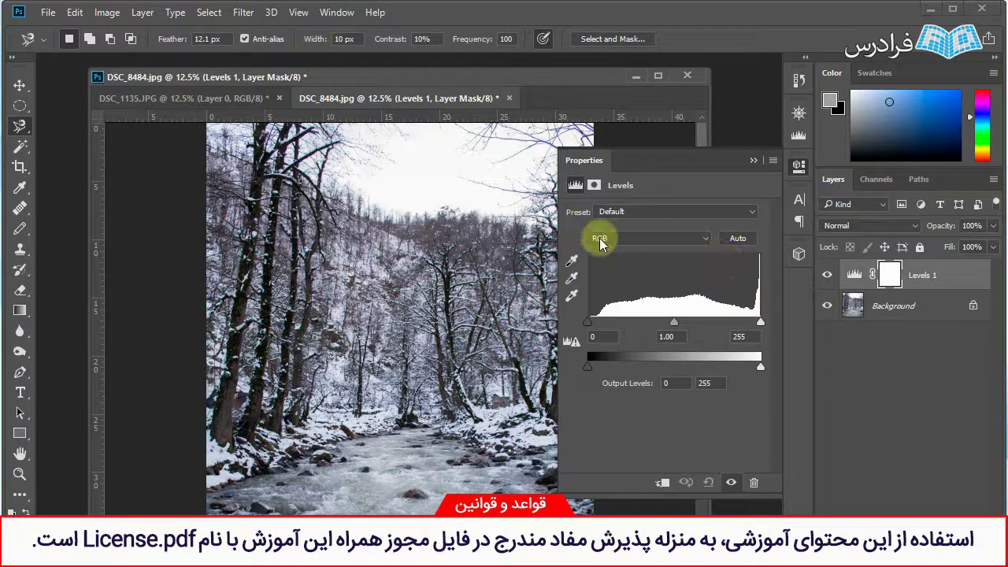
# - Set the RGB black input to 17, toggling Levels 1 visibility to compare
pyautogui.click(634, 238)
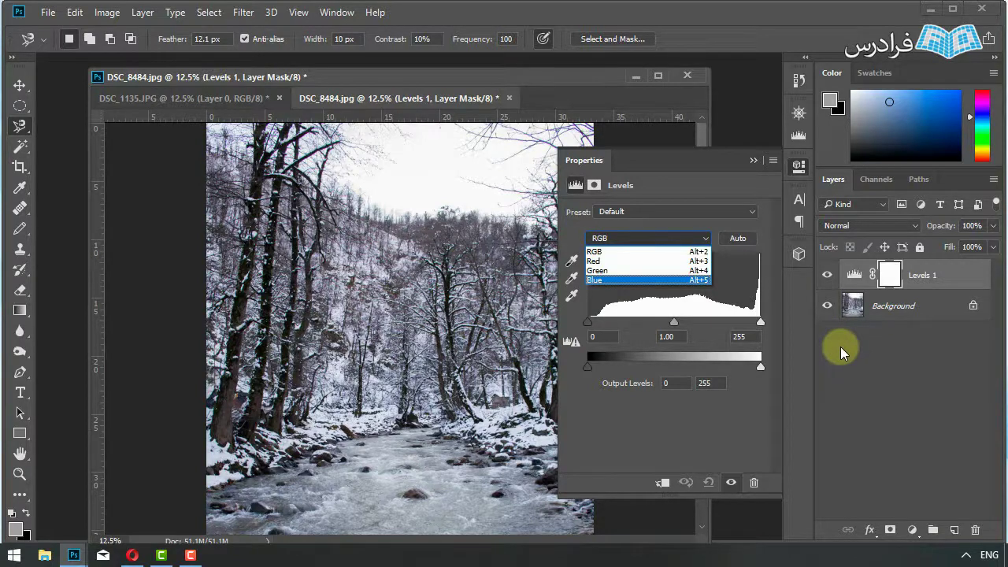
pyautogui.click(586, 324)
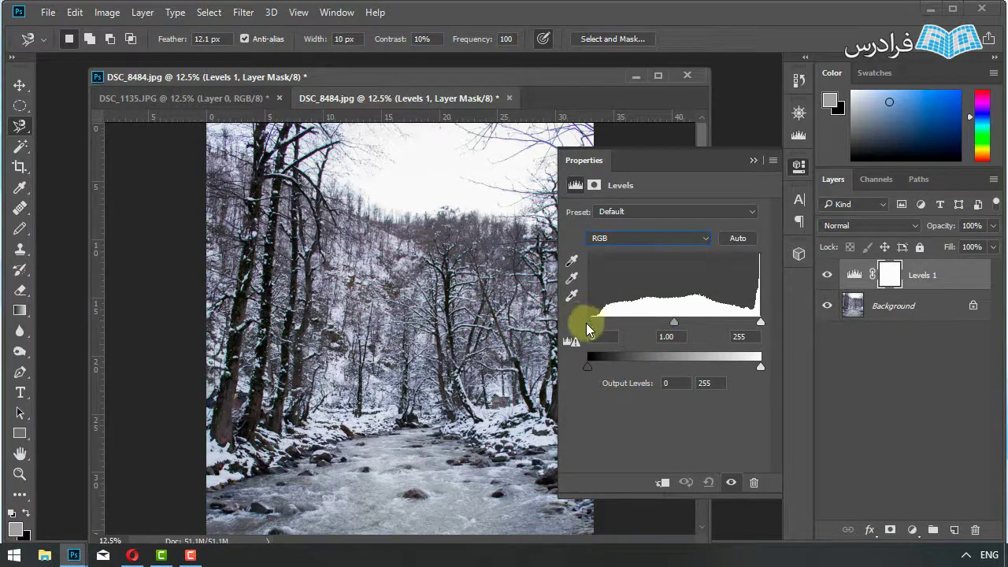
pyautogui.moveTo(587, 324); pyautogui.dragTo(603, 330)
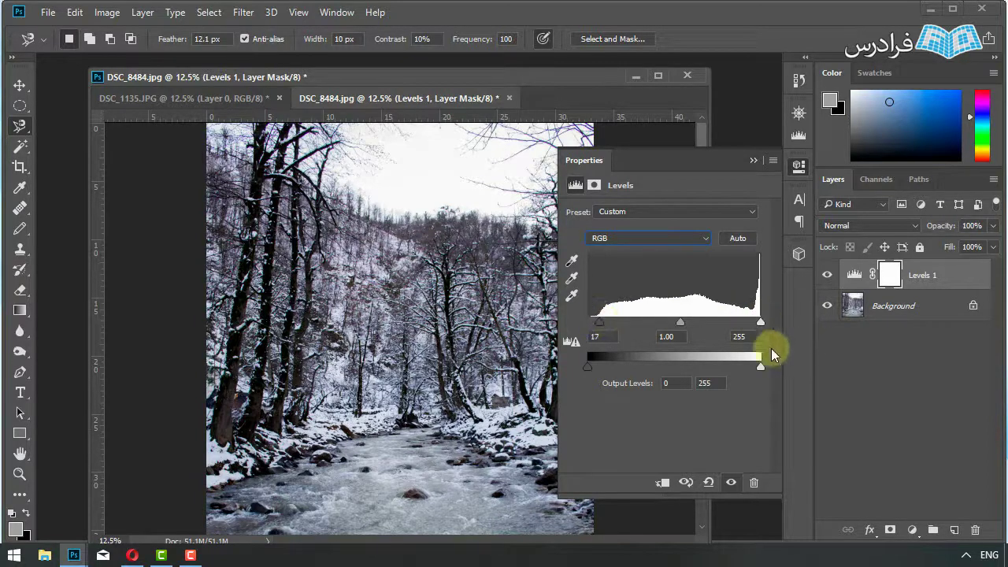
pyautogui.click(827, 275)
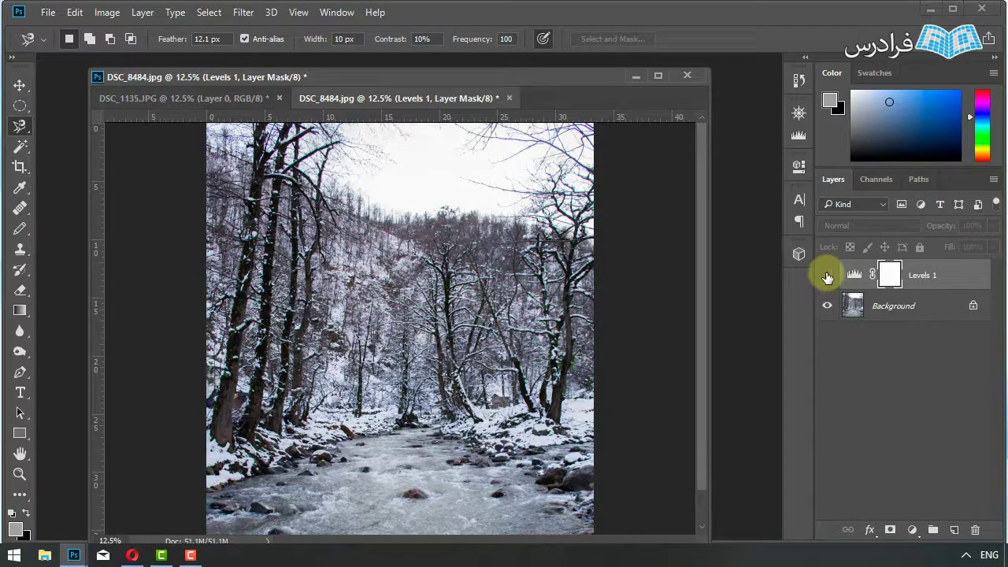
pyautogui.click(826, 275)
pyautogui.click(827, 276)
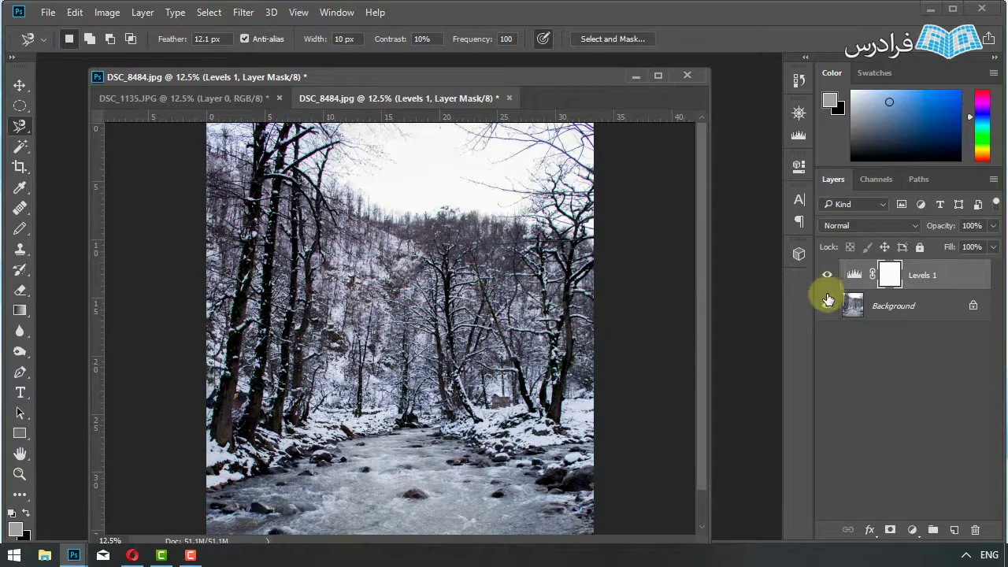
# - Give DSC_1135.JPG a Levels layer with the Blue channel's black input at 35
pyautogui.click(226, 99)
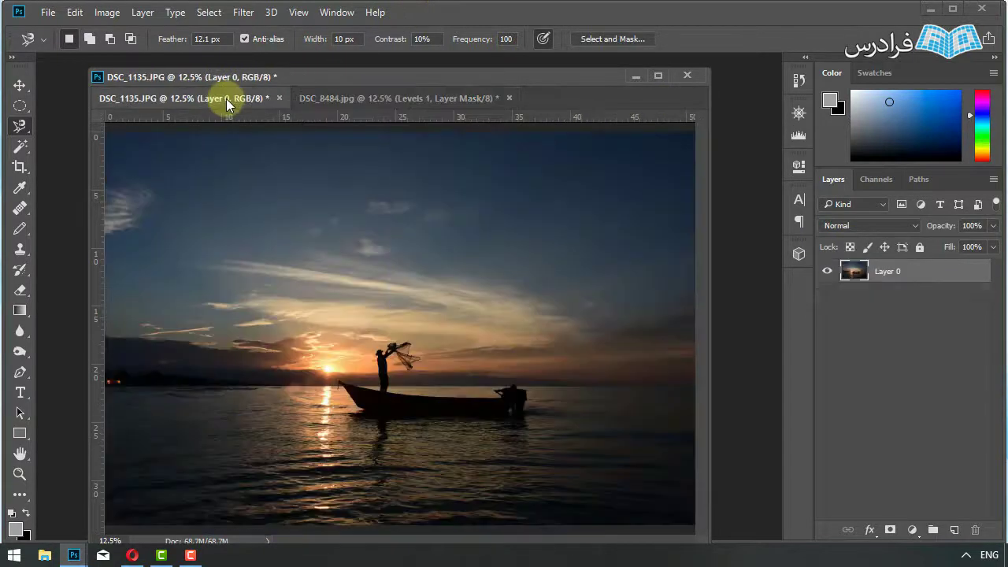
pyautogui.click(912, 529)
pyautogui.click(897, 269)
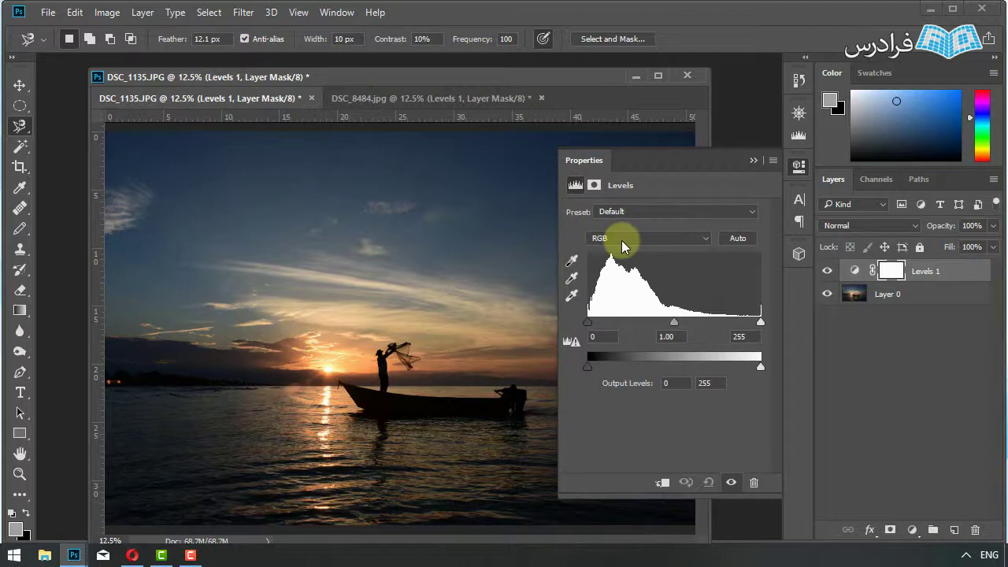
pyautogui.click(621, 240)
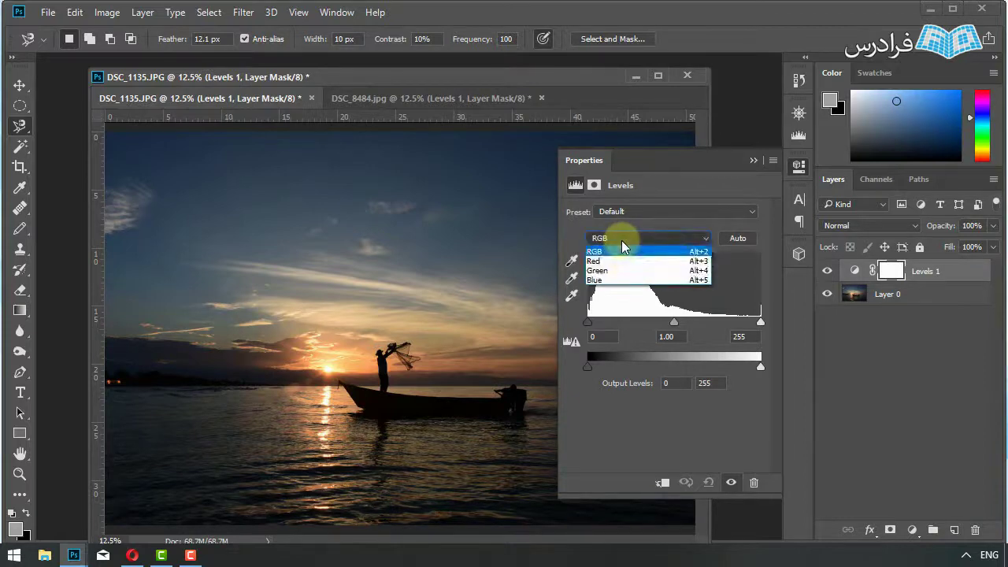
pyautogui.click(612, 281)
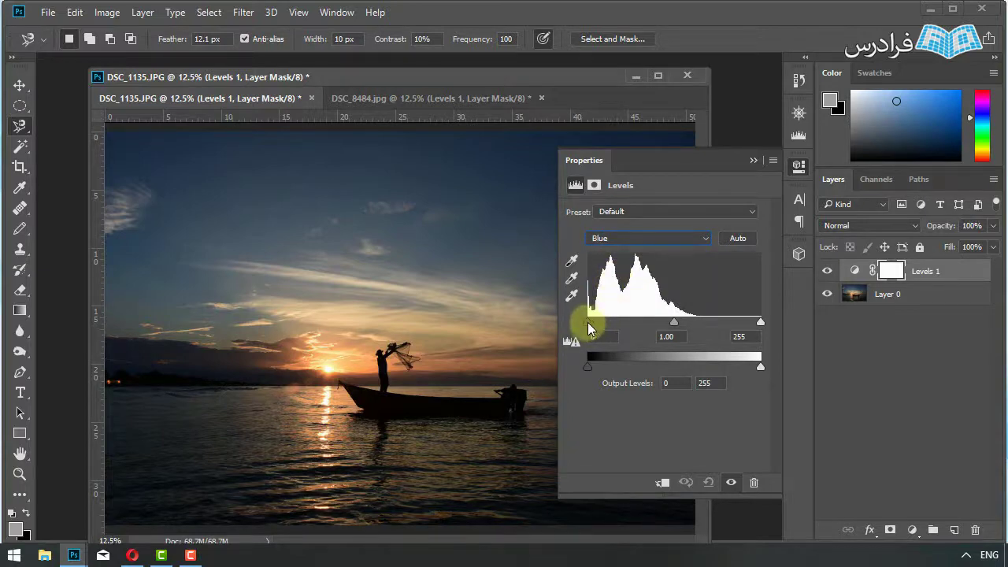
pyautogui.moveTo(587, 322); pyautogui.dragTo(613, 323)
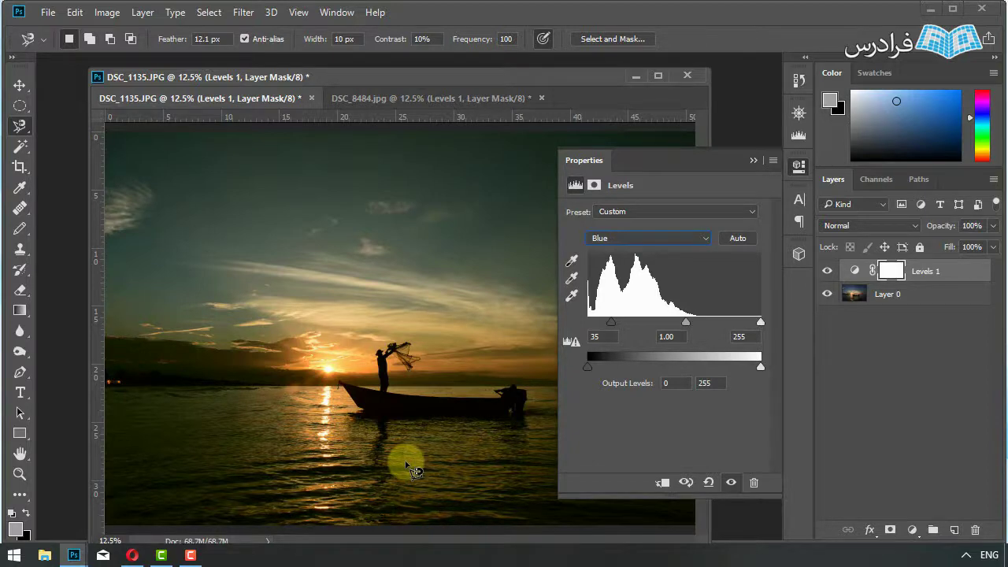
pyautogui.click(107, 12)
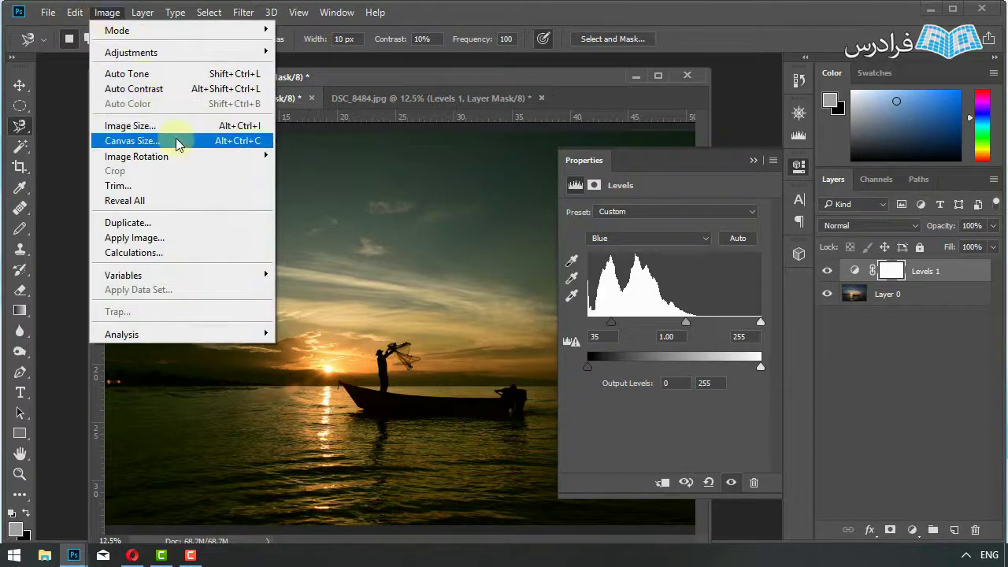
pyautogui.moveTo(131, 52)
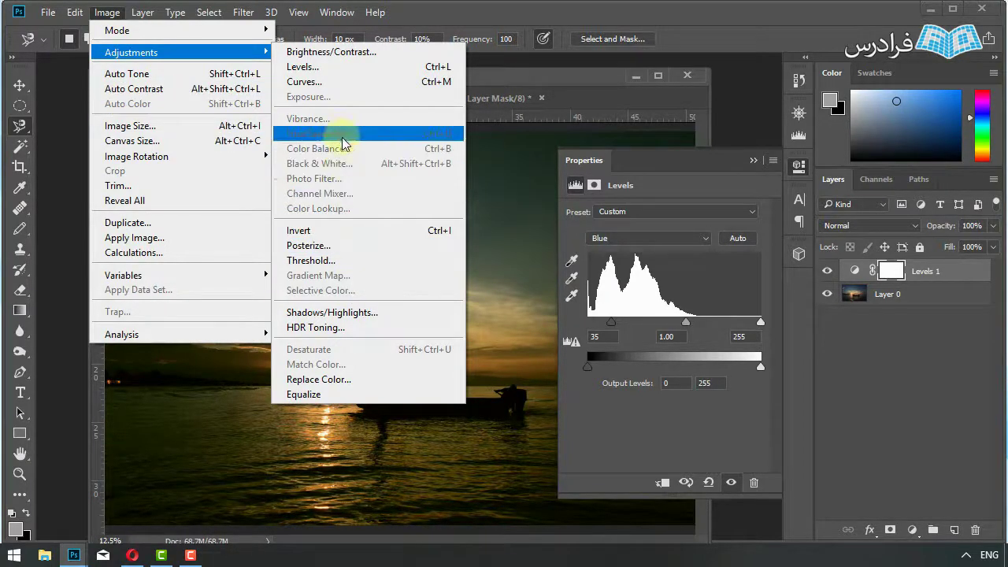
# - Select Layer 0 of DSC_1135.JPG and bring up Image > Adjustments > Color Balance
pyautogui.click(895, 367)
pyautogui.click(889, 294)
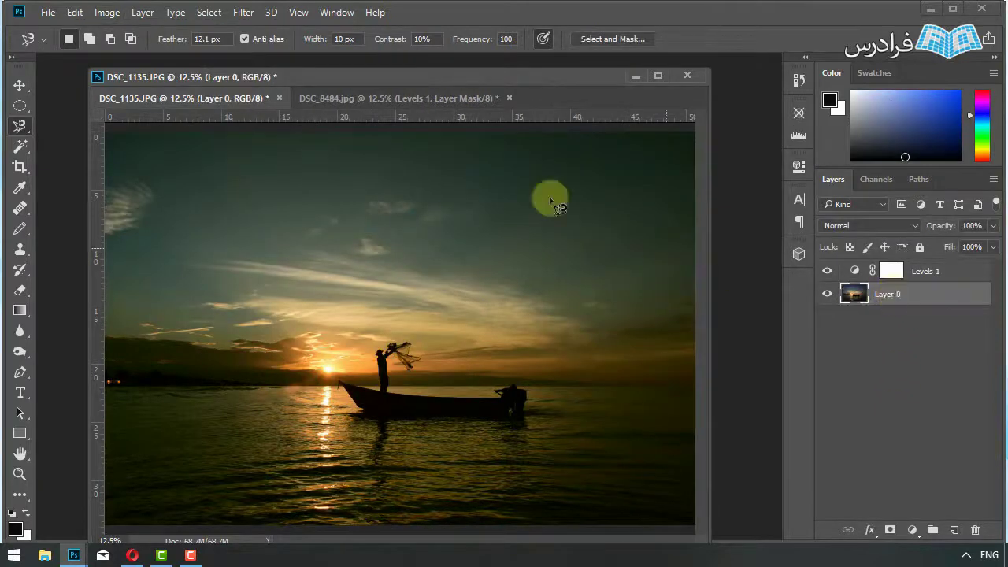
pyautogui.click(107, 12)
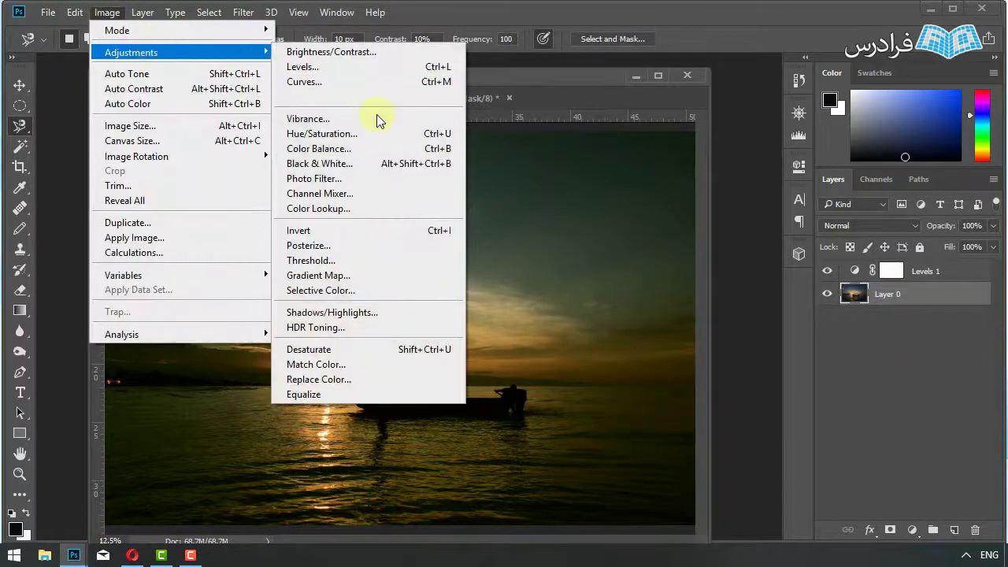
pyautogui.moveTo(131, 52)
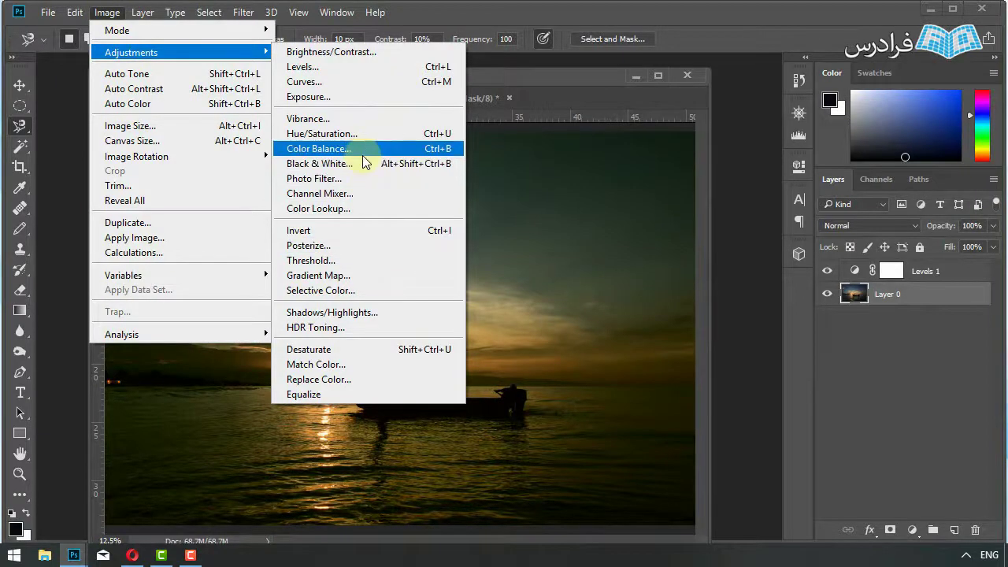
pyautogui.click(367, 149)
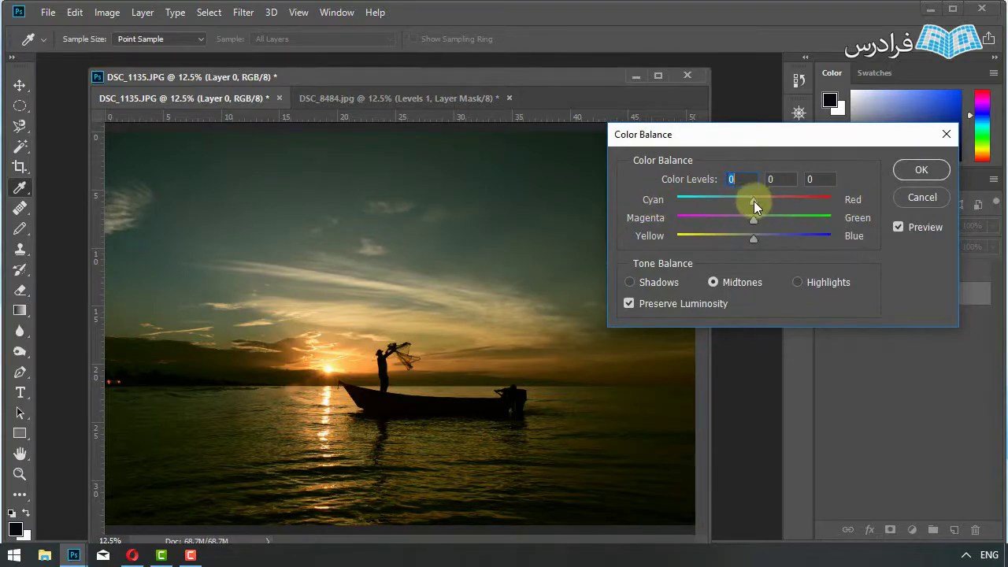
# - Test red, cyan, magenta and yellow midtone shifts, dismiss Color Balance, and select Levels 1
pyautogui.moveTo(754, 200); pyautogui.dragTo(818, 204)
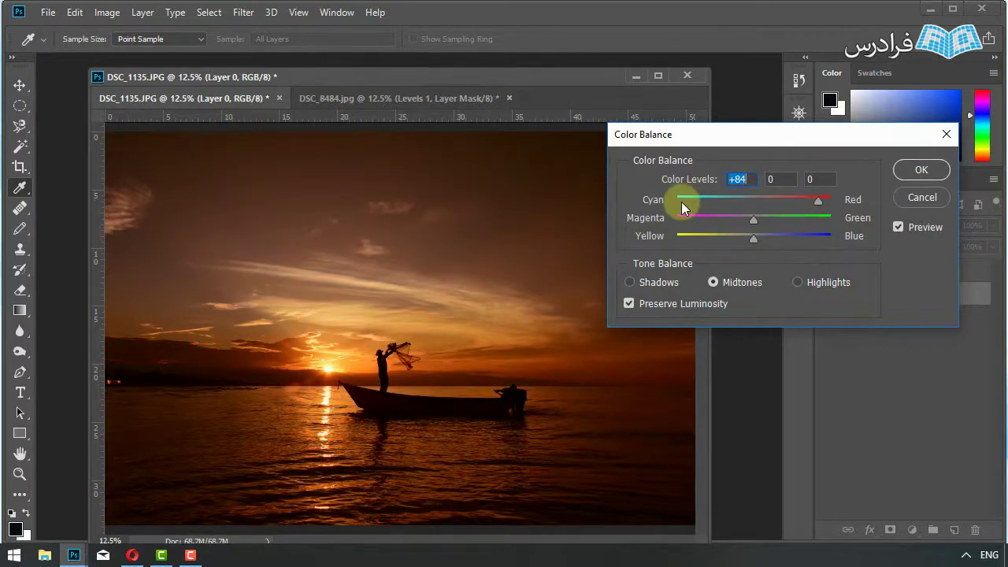
pyautogui.moveTo(819, 203); pyautogui.dragTo(682, 203)
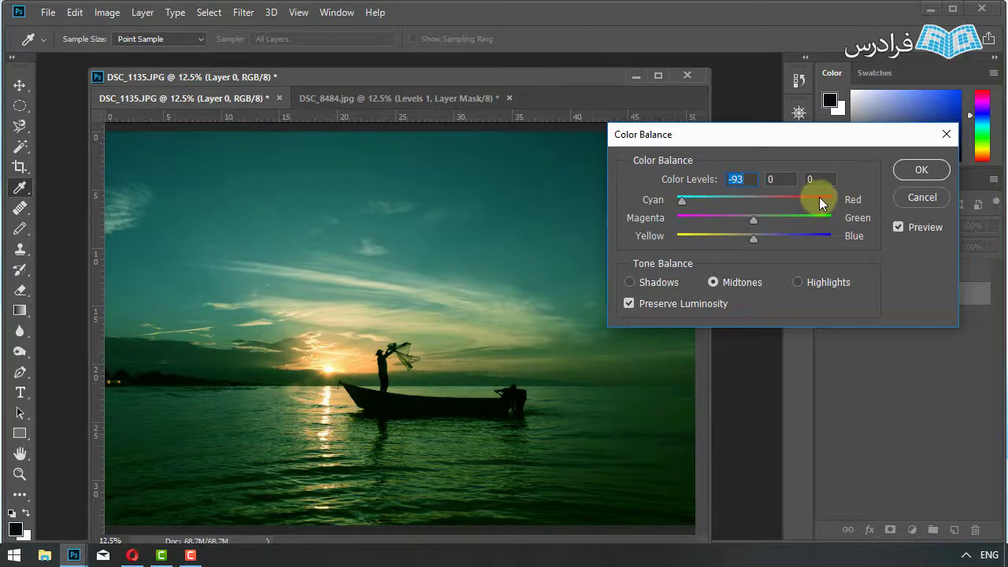
pyautogui.moveTo(713, 202)
pyautogui.mouseDown()
pyautogui.moveTo(752, 200)
pyautogui.moveTo(758, 221)
pyautogui.moveTo(830, 222)
pyautogui.mouseUp()
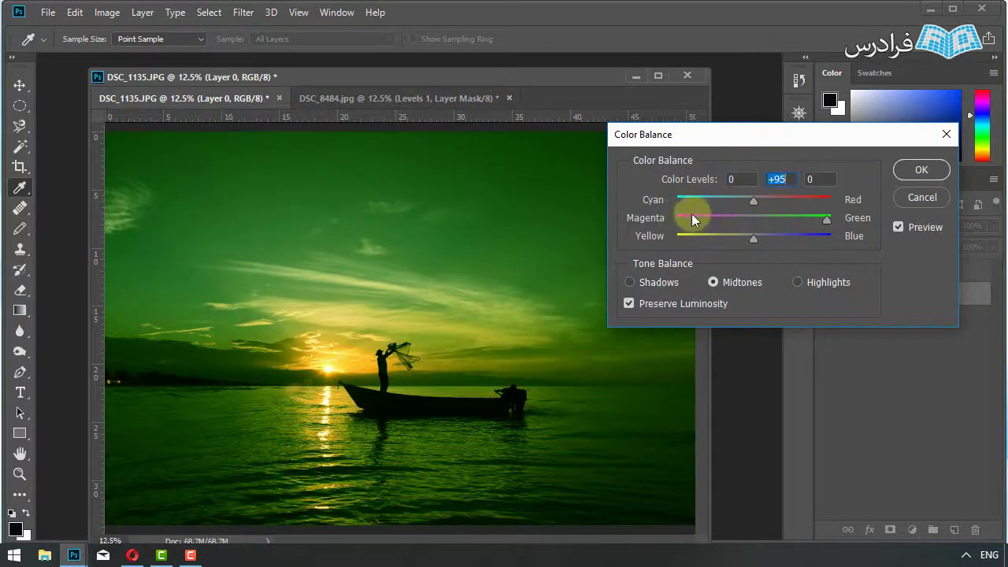
pyautogui.moveTo(828, 224)
pyautogui.mouseDown()
pyautogui.moveTo(677, 226)
pyautogui.moveTo(750, 222)
pyautogui.moveTo(830, 247)
pyautogui.mouseUp()
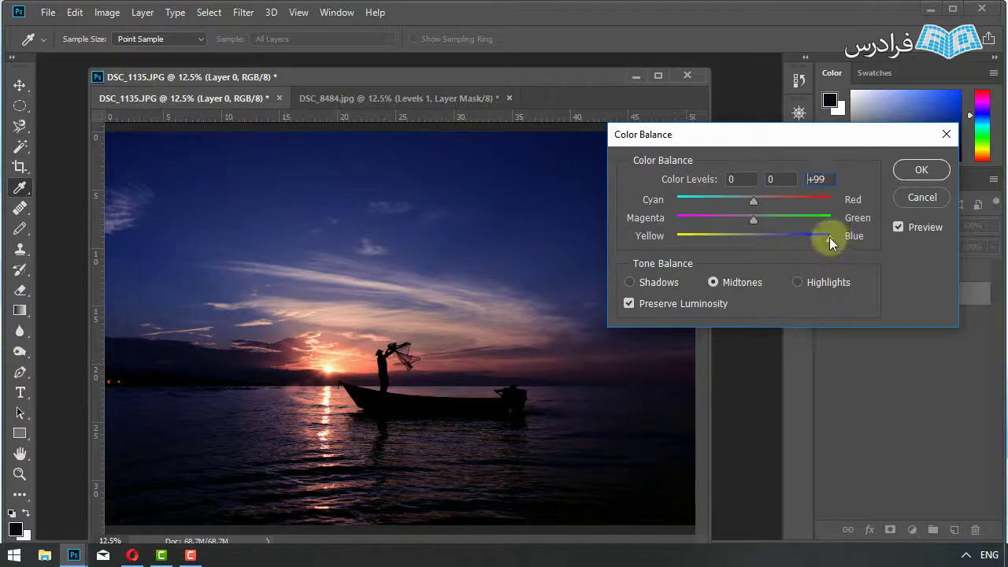
pyautogui.moveTo(833, 239); pyautogui.dragTo(676, 240)
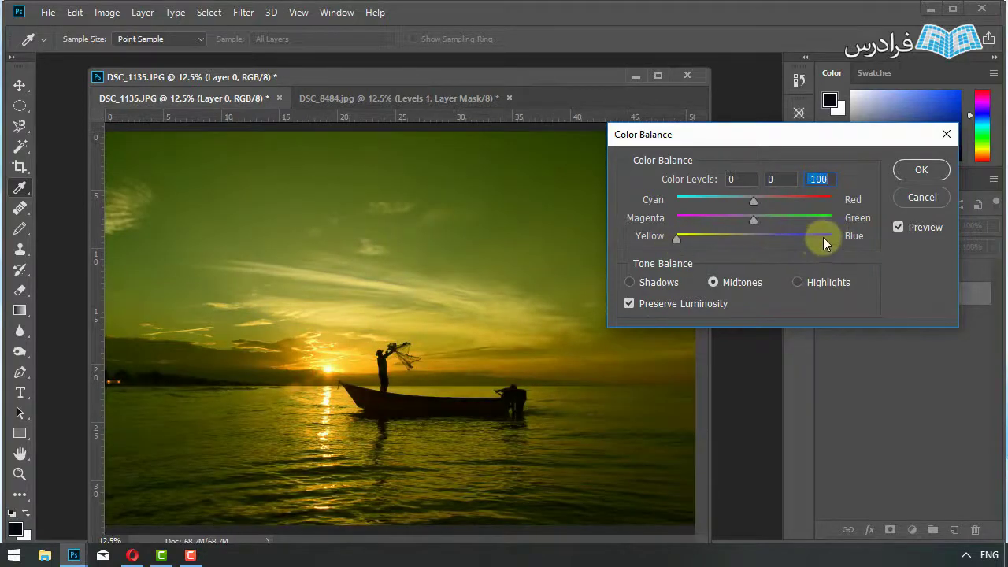
pyautogui.moveTo(677, 239); pyautogui.dragTo(754, 240)
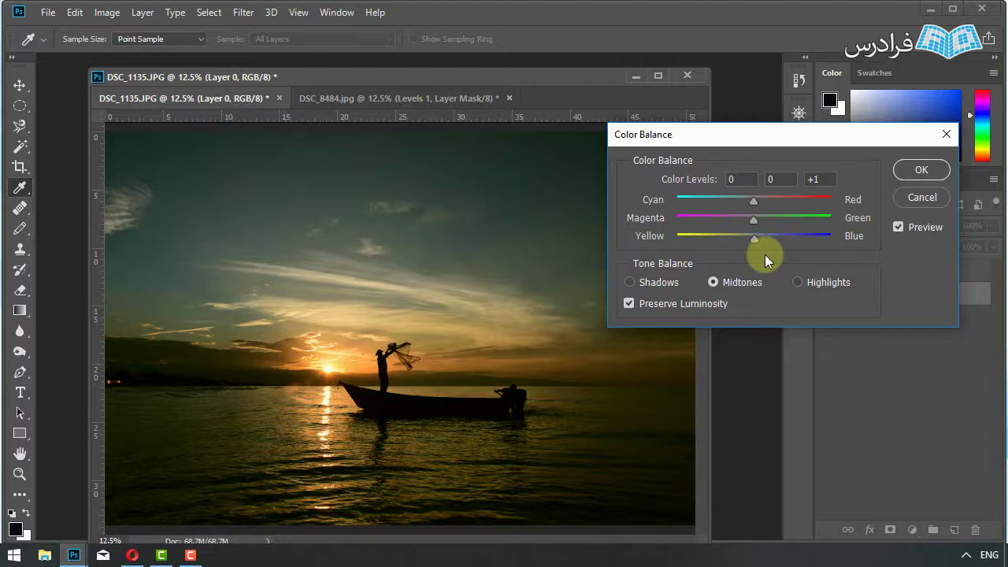
pyautogui.click(921, 169)
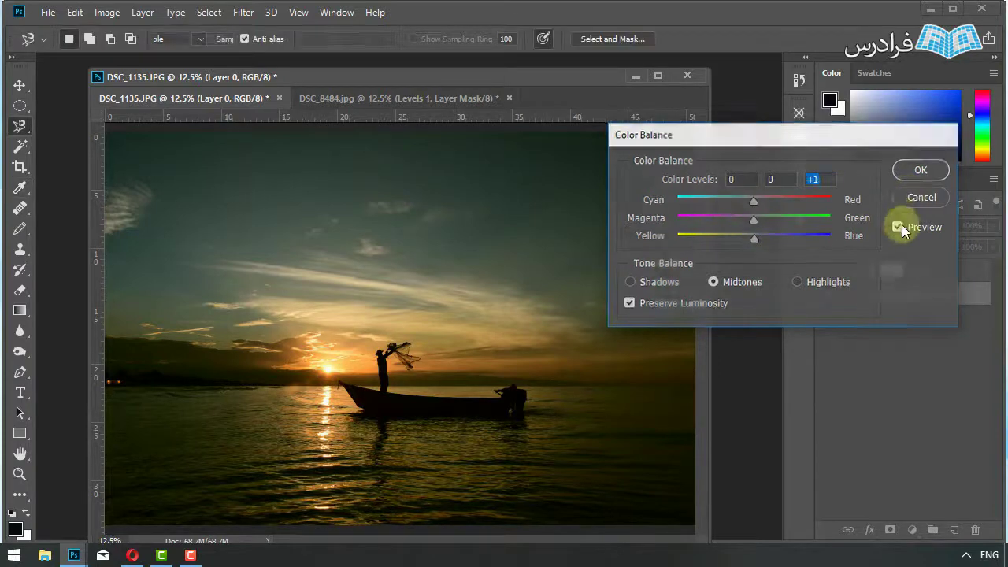
pyautogui.click(916, 273)
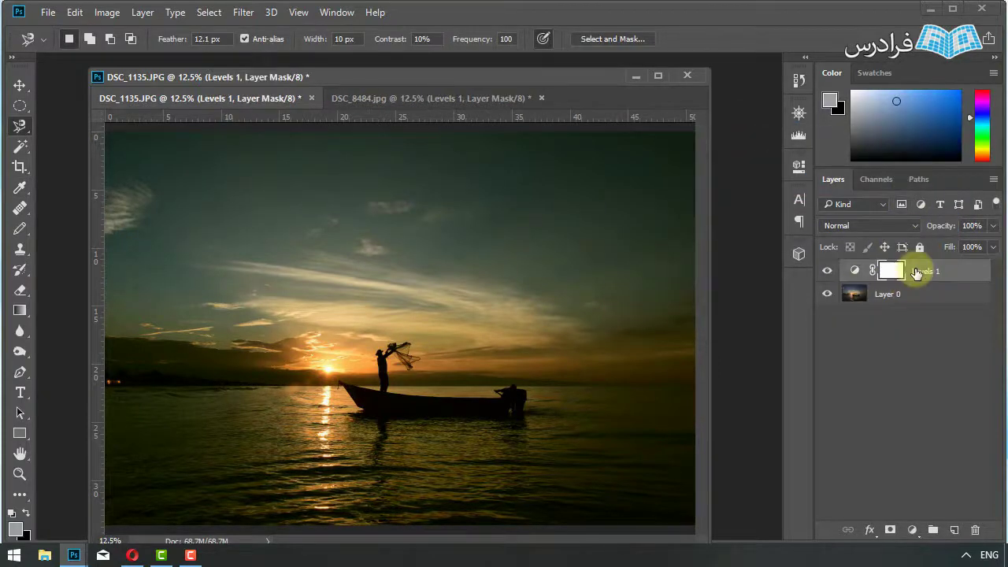
# - Delete the Levels 1 layer and add a Hue/Saturation adjustment layer to DSC_1135.JPG
pyautogui.moveTo(898, 271); pyautogui.dragTo(975, 529)
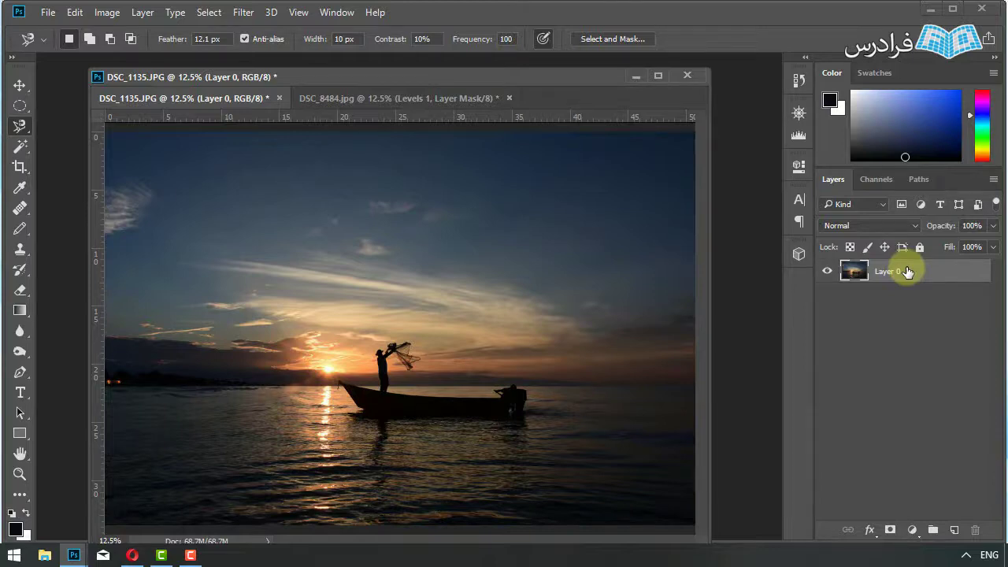
pyautogui.click(912, 530)
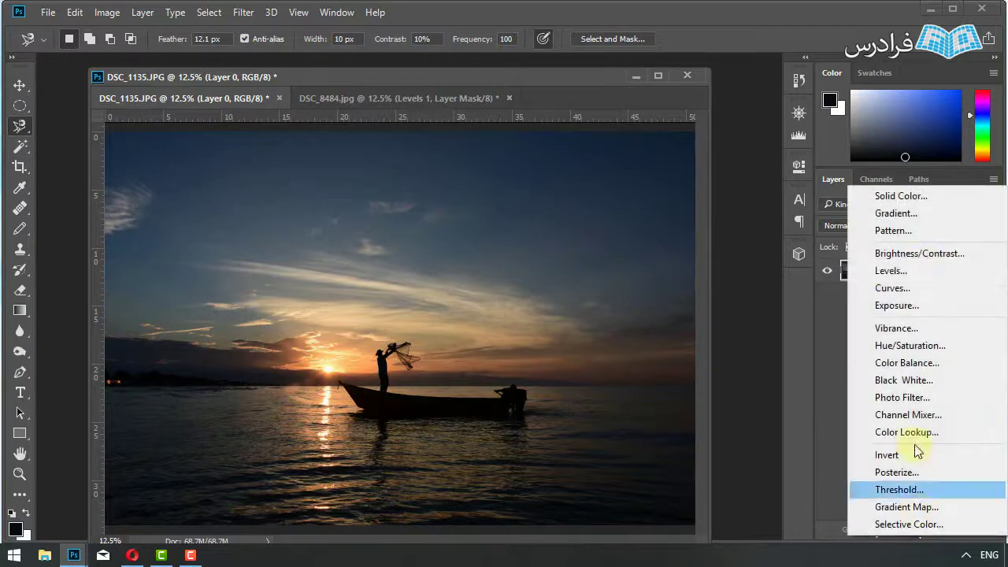
pyautogui.click(905, 346)
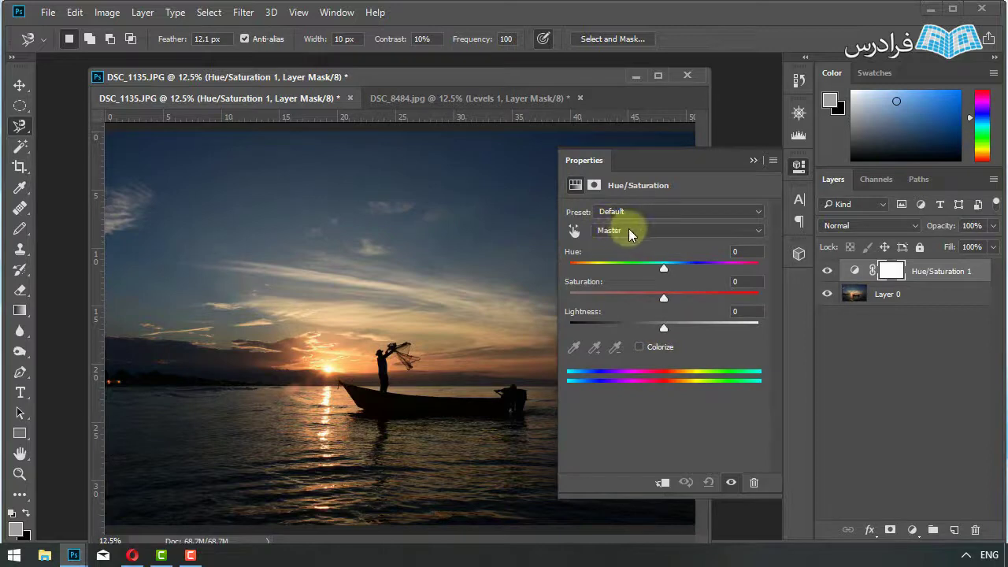
# - Experiment with the Blues hue, then enable Colorize at Hue 24, Saturation 25 for sepia
pyautogui.click(634, 230)
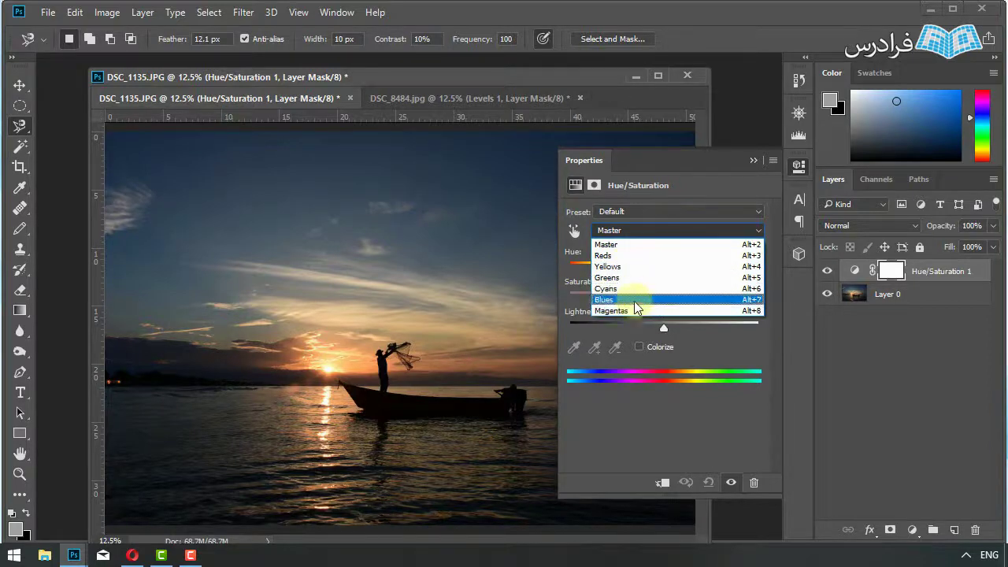
pyautogui.click(636, 300)
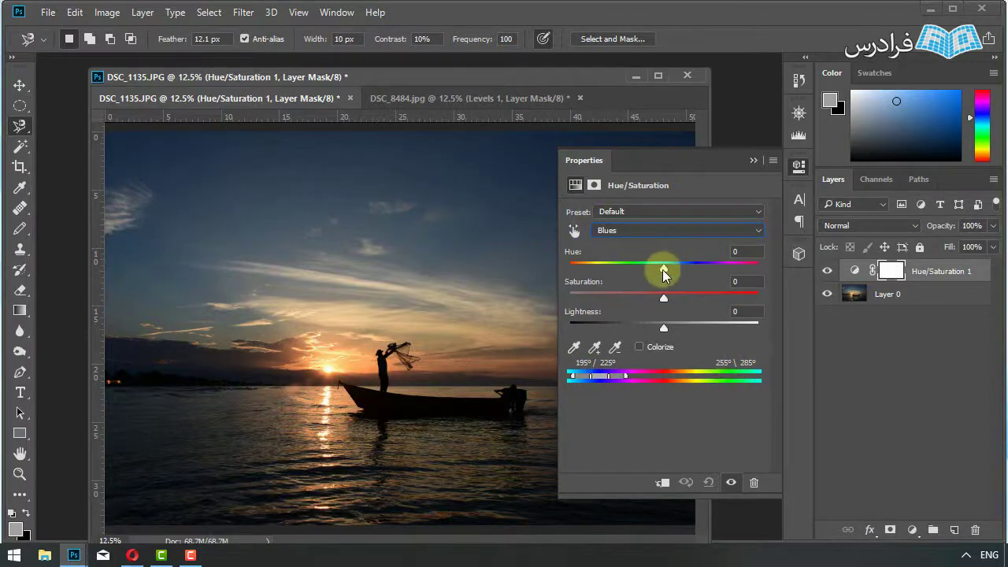
pyautogui.moveTo(664, 270); pyautogui.dragTo(736, 268)
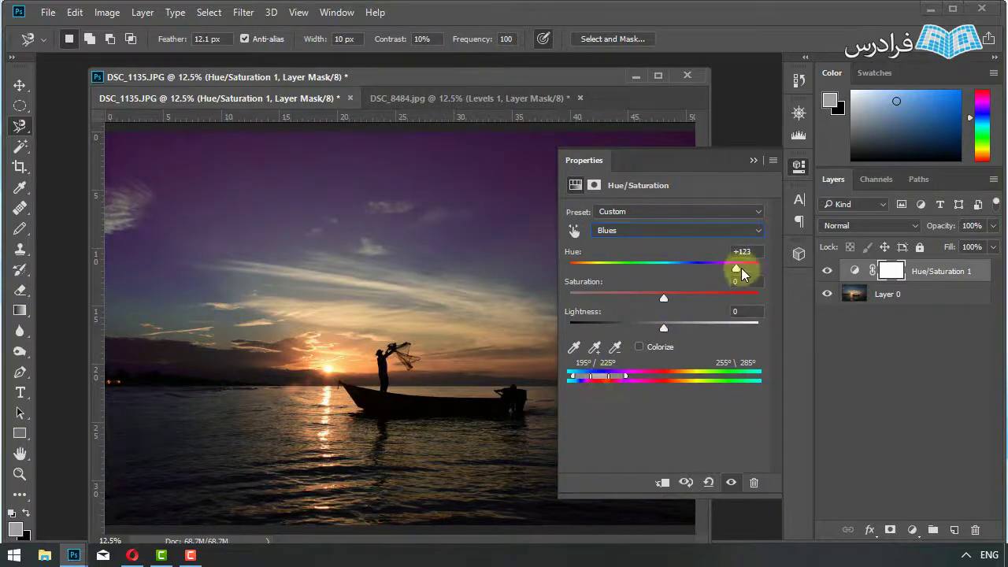
pyautogui.moveTo(739, 268); pyautogui.dragTo(576, 268)
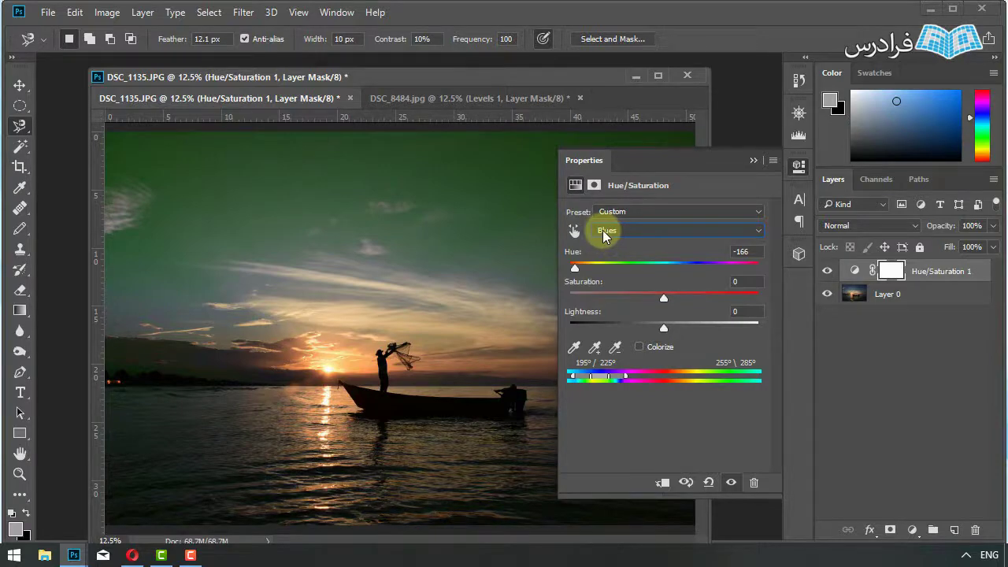
pyautogui.click(638, 348)
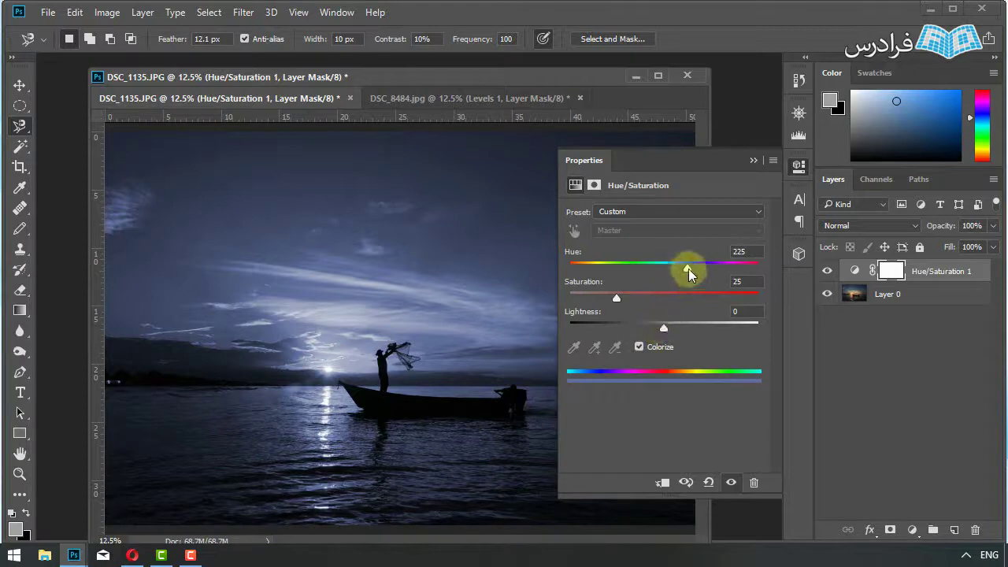
pyautogui.moveTo(687, 269); pyautogui.dragTo(583, 282)
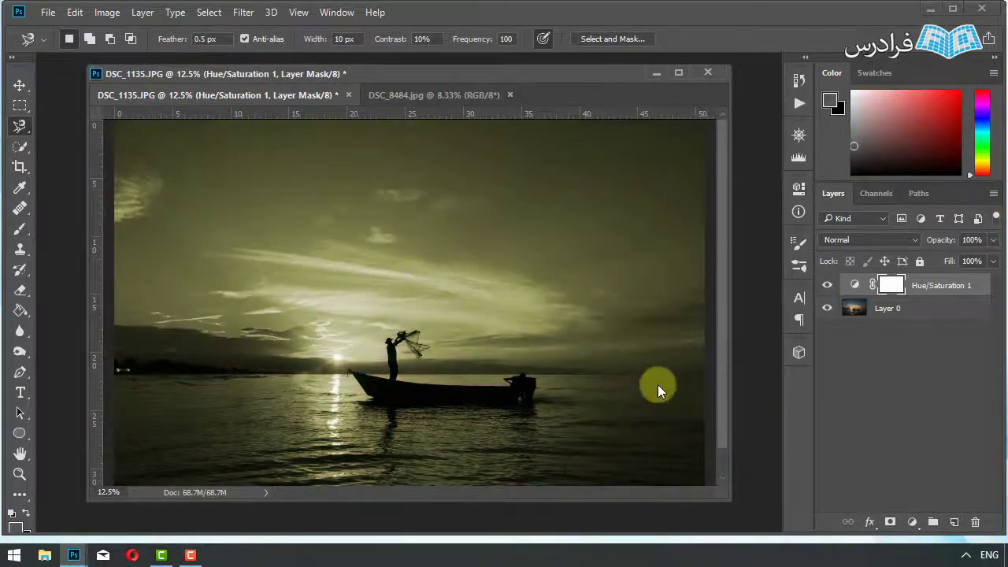
# - Open Baby & Kid (1).jpg and zoom out to 25% to fit the photo
pyautogui.hotkey('ctrl', 'o')
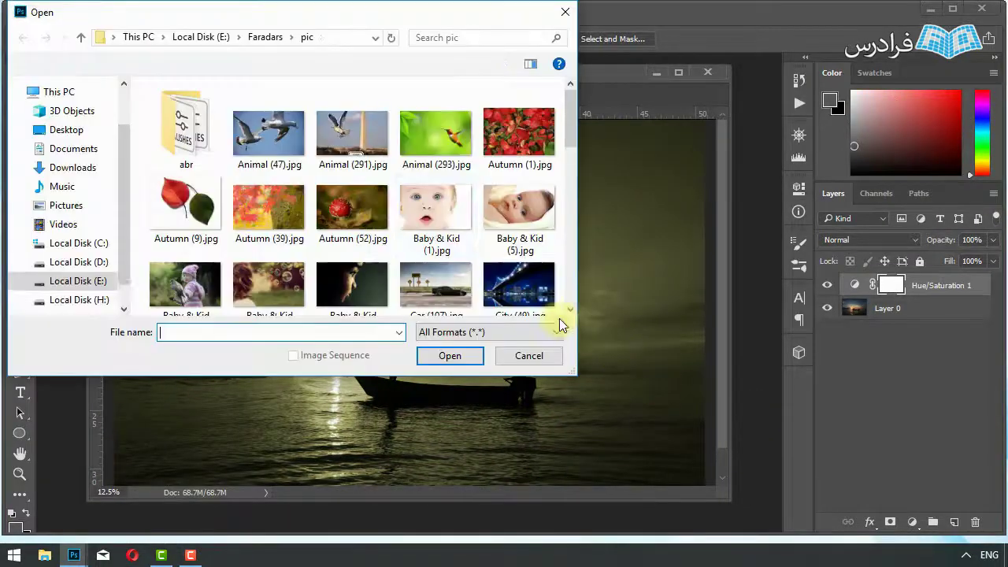
pyautogui.click(405, 214)
pyautogui.doubleClick(405, 214)
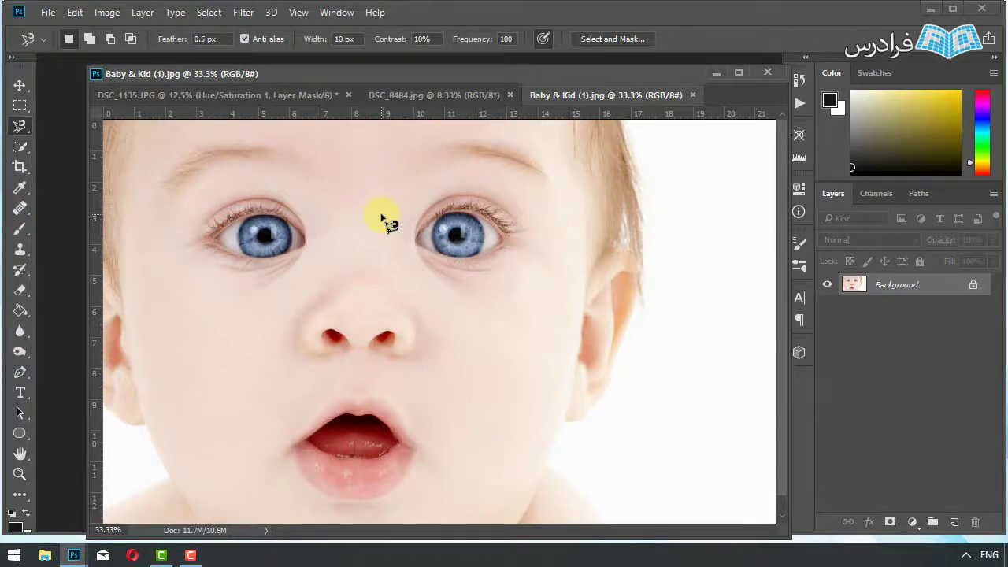
pyautogui.hotkey('ctrl', '-')
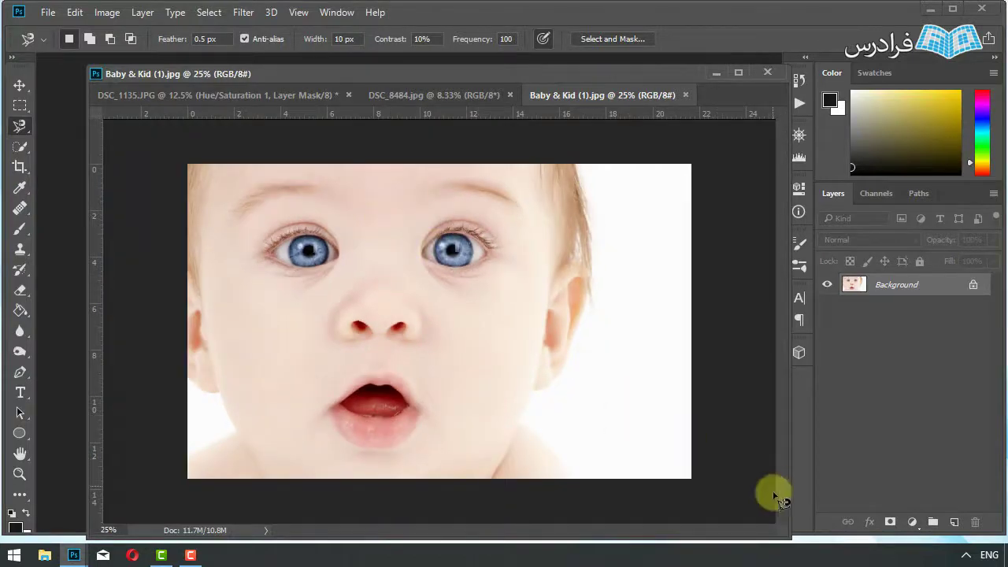
pyautogui.moveTo(787, 542); pyautogui.dragTo(729, 510)
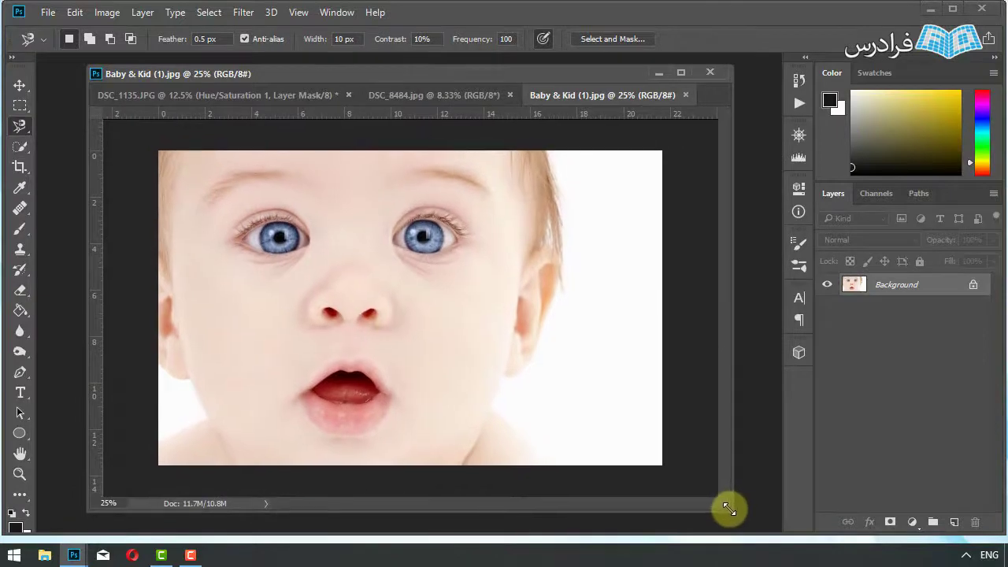
# - Select both of the baby's blue irises with the Quick Selection Tool
pyautogui.click(20, 149)
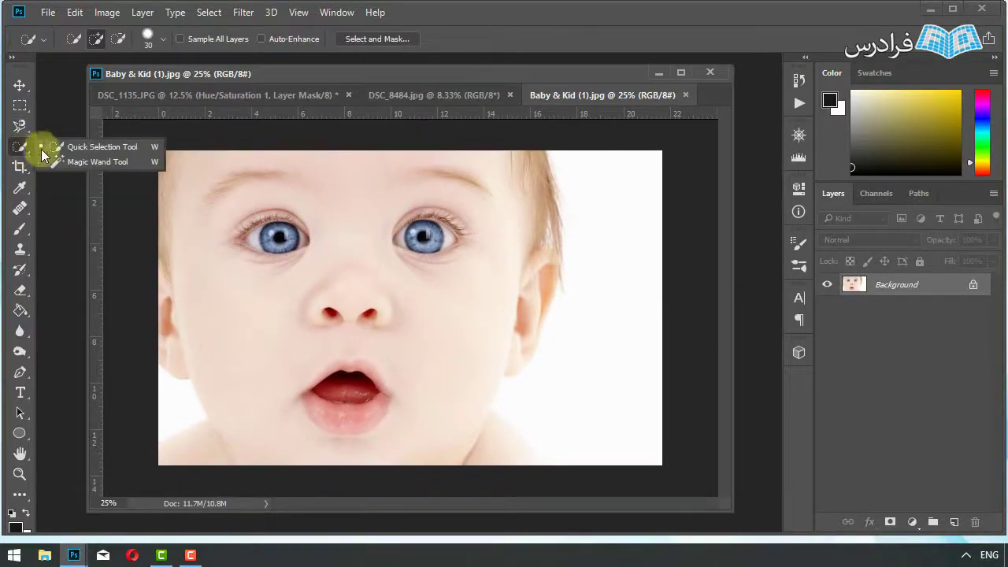
pyautogui.click(69, 150)
pyautogui.moveTo(266, 225); pyautogui.dragTo(281, 241)
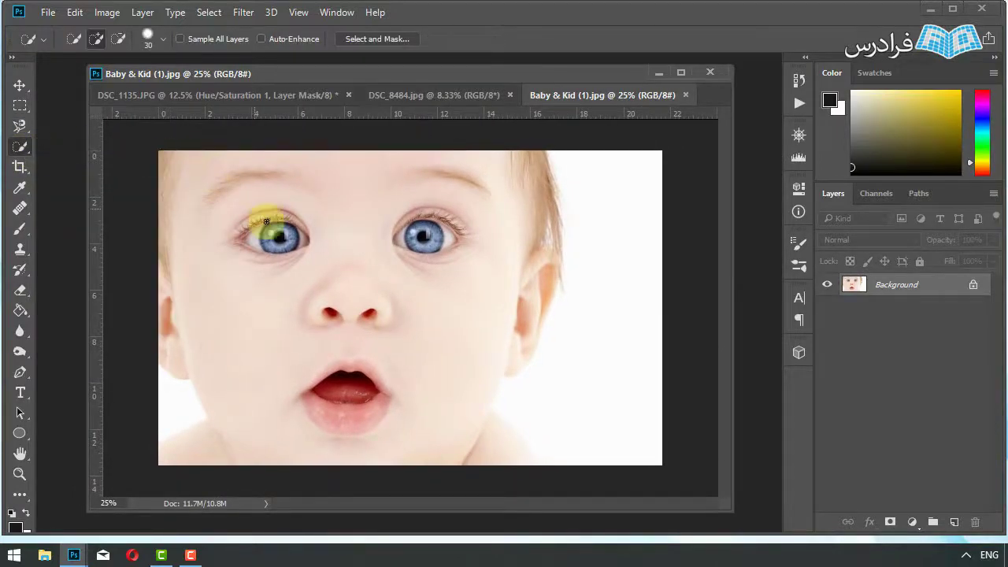
pyautogui.moveTo(427, 229); pyautogui.dragTo(435, 249)
pyautogui.click(109, 22)
pyautogui.moveTo(131, 52)
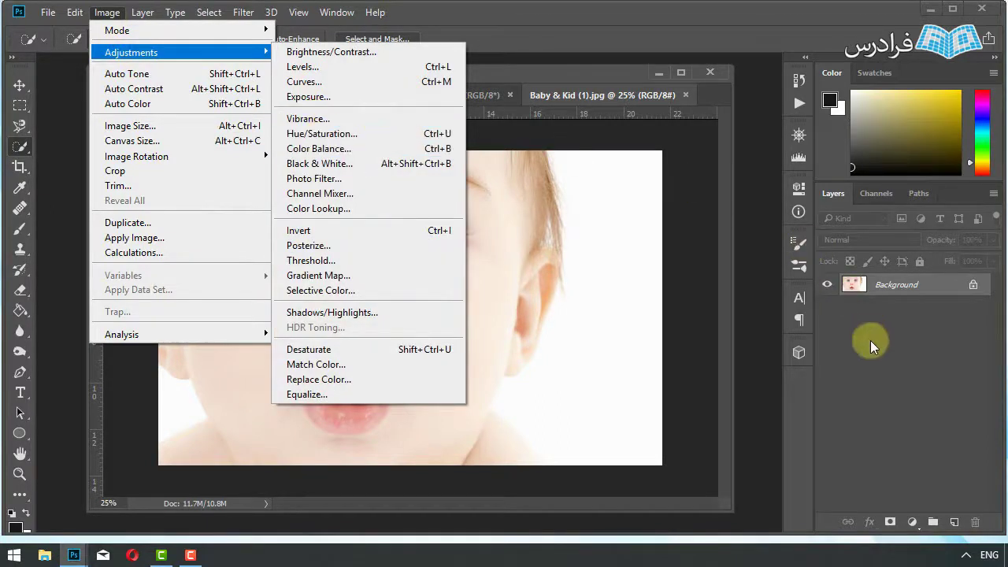
pyautogui.click(895, 400)
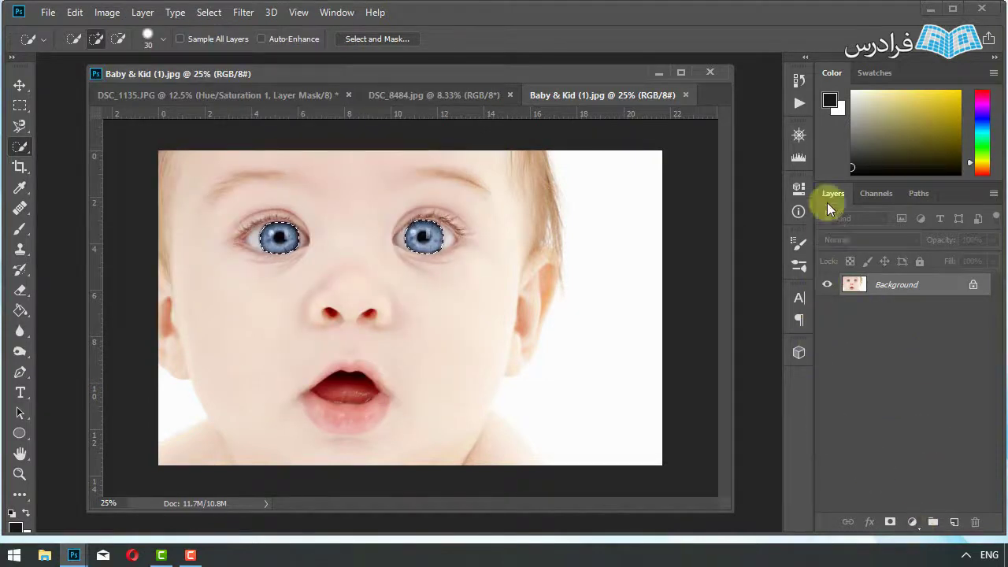
# - Add a Hue/Saturation layer over the irises, colorized at Hue 123 and Saturation 17
pyautogui.click(912, 522)
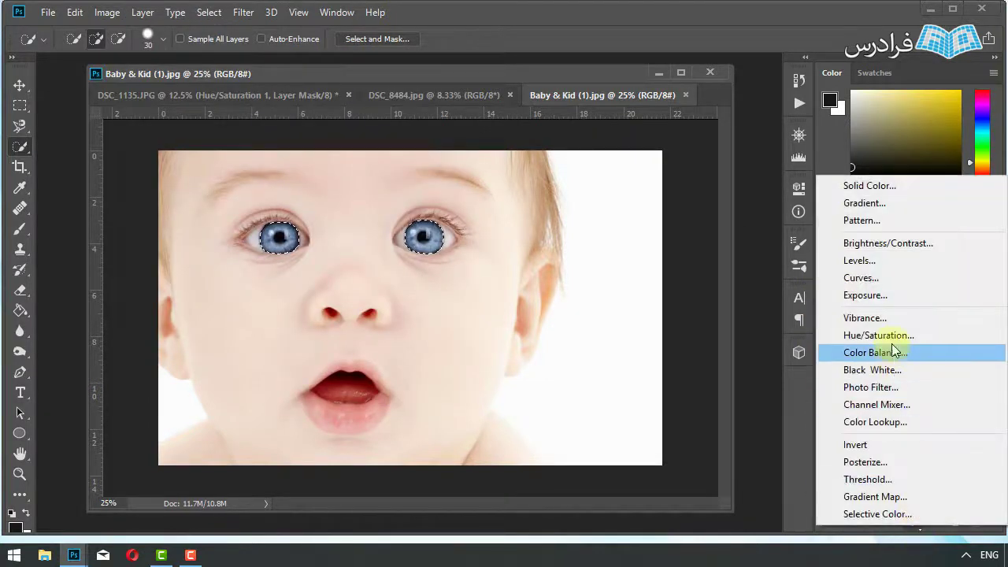
pyautogui.click(891, 339)
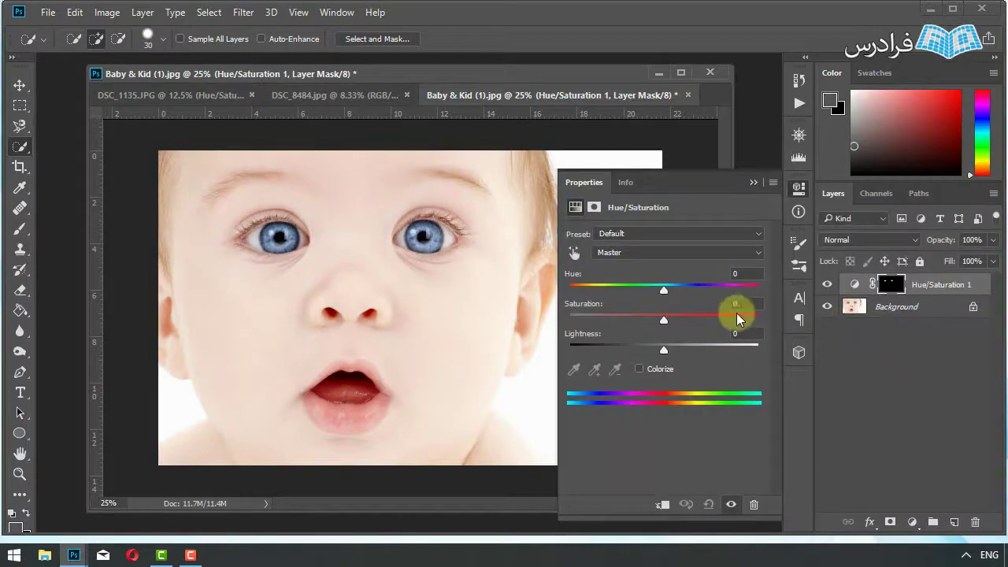
pyautogui.click(637, 369)
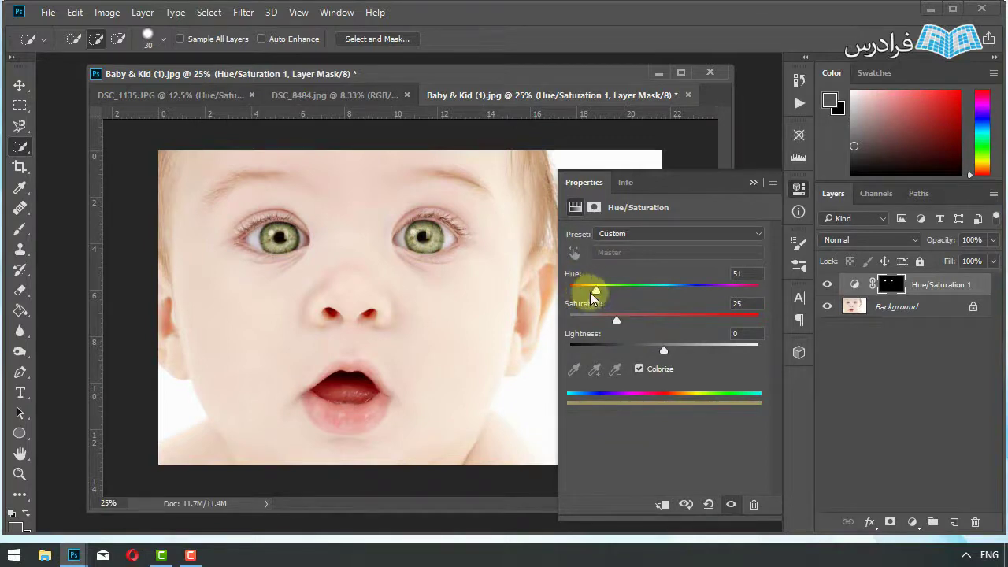
pyautogui.moveTo(595, 293); pyautogui.dragTo(633, 300)
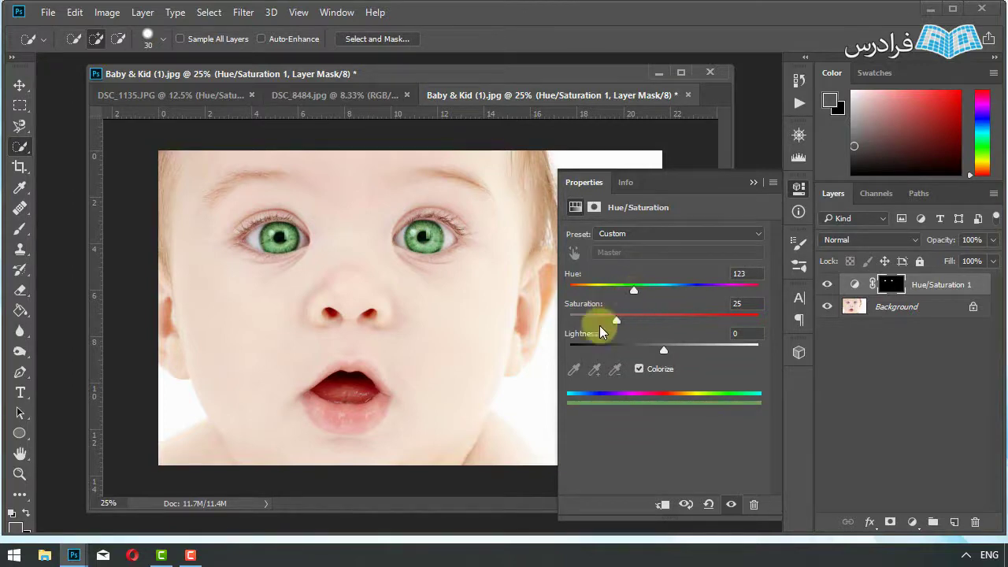
pyautogui.moveTo(616, 322); pyautogui.dragTo(603, 322)
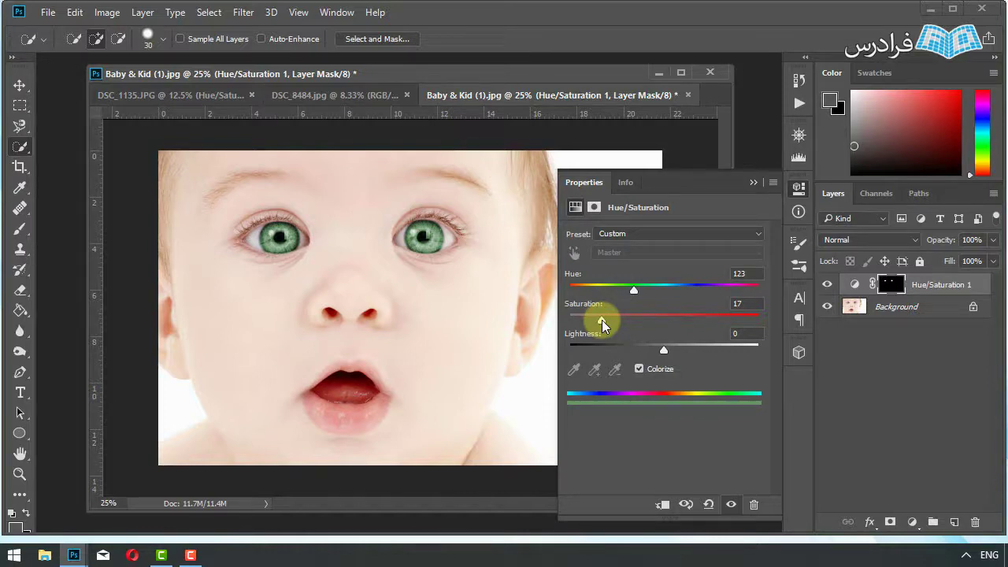
pyautogui.click(751, 182)
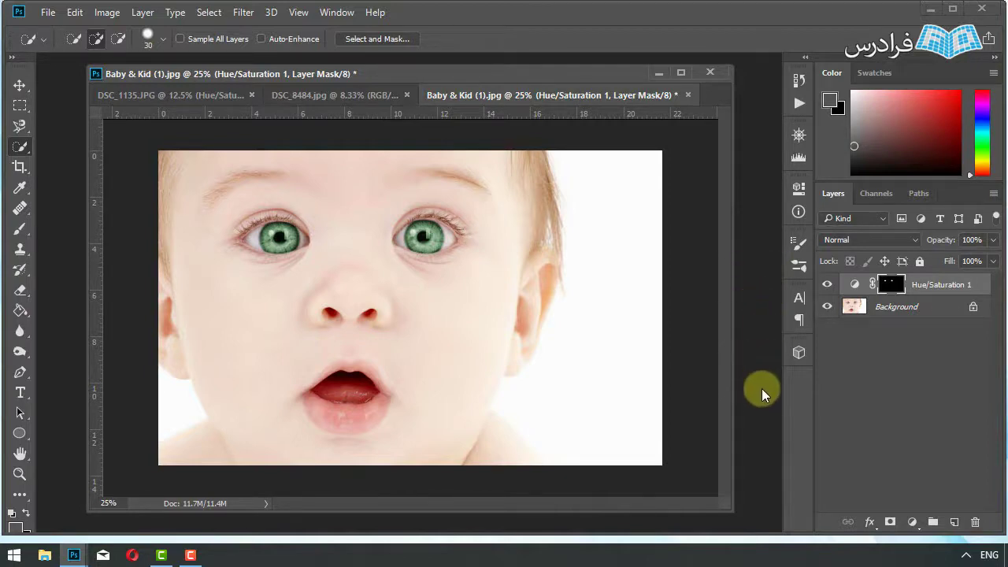
pyautogui.hotkey('ctrl', 'o')
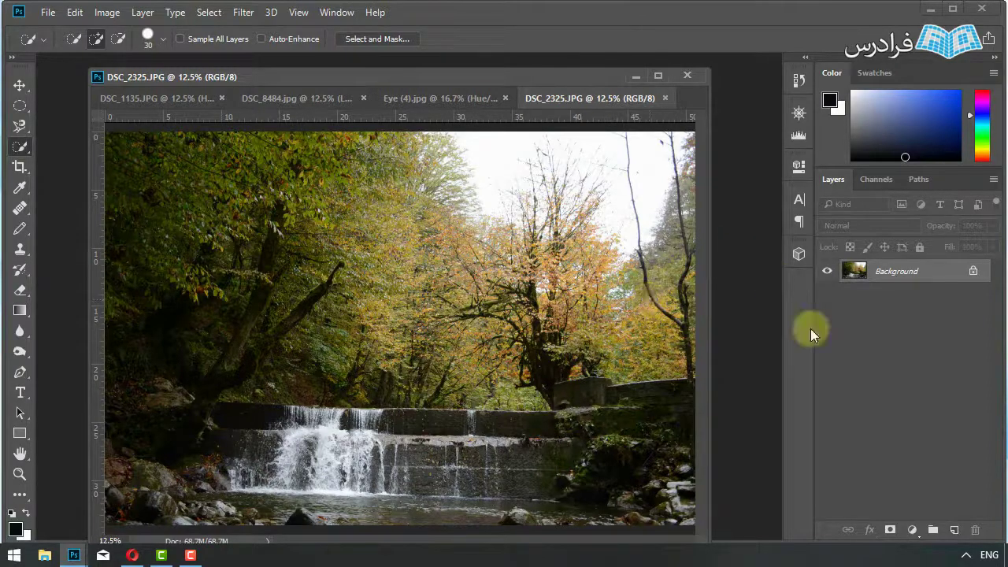
# - Unlock the waterfall photo's background and add a Hue/Saturation adjustment layer
pyautogui.click(912, 528)
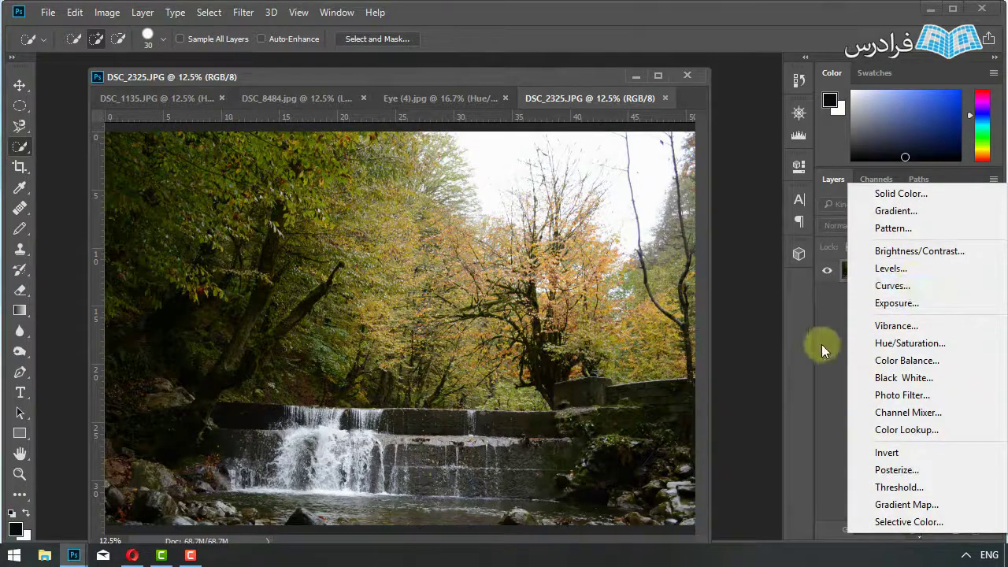
pyautogui.click(823, 344)
pyautogui.click(974, 272)
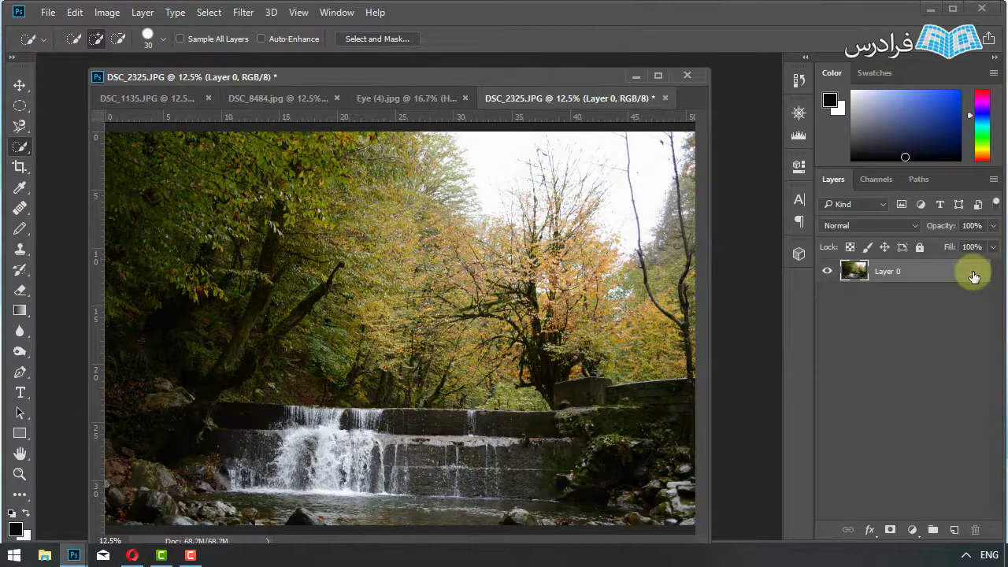
pyautogui.click(911, 529)
pyautogui.click(913, 341)
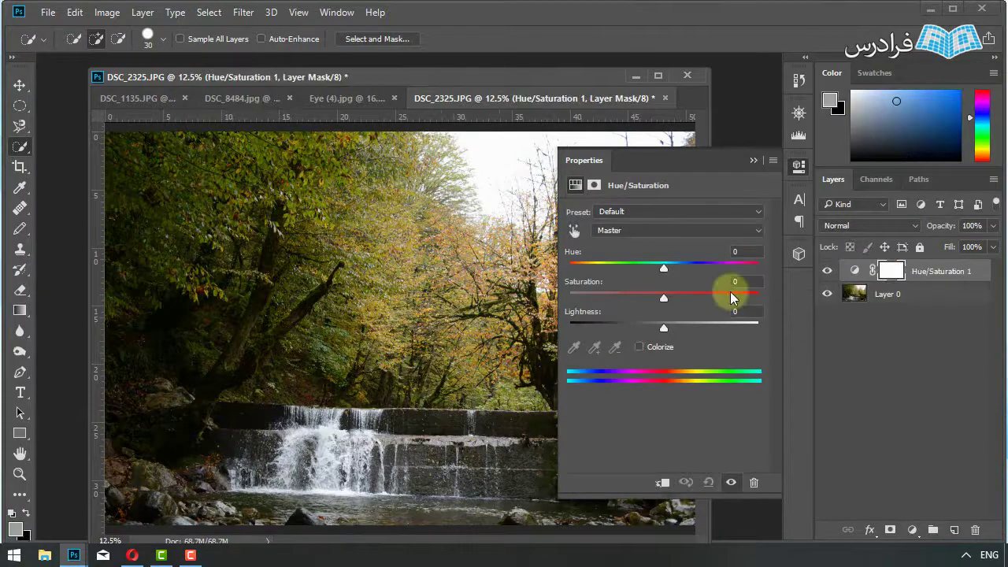
# - Limit the adjustment to Greens with Hue −20 and Saturation +60 to redden the foliage
pyautogui.click(634, 230)
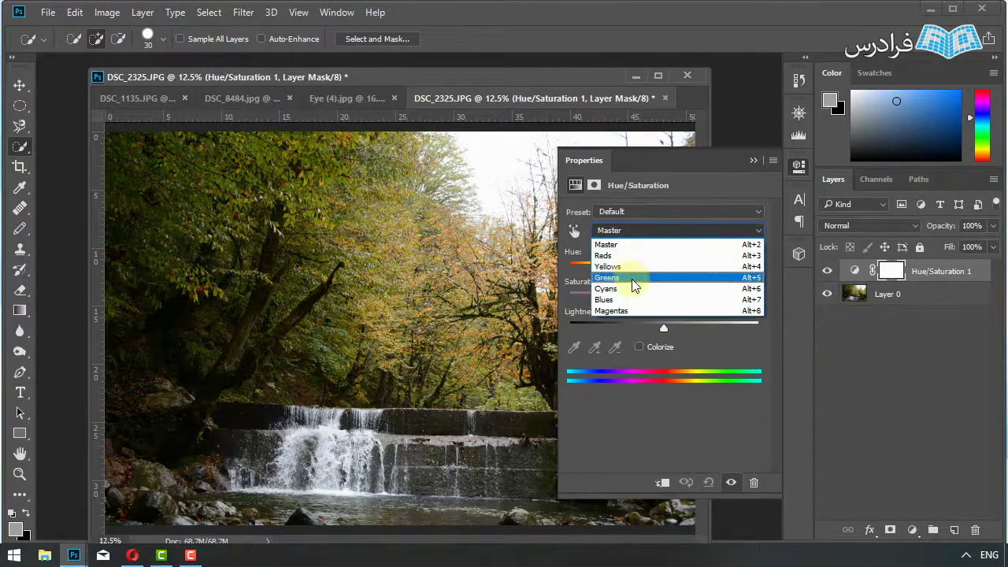
pyautogui.click(629, 278)
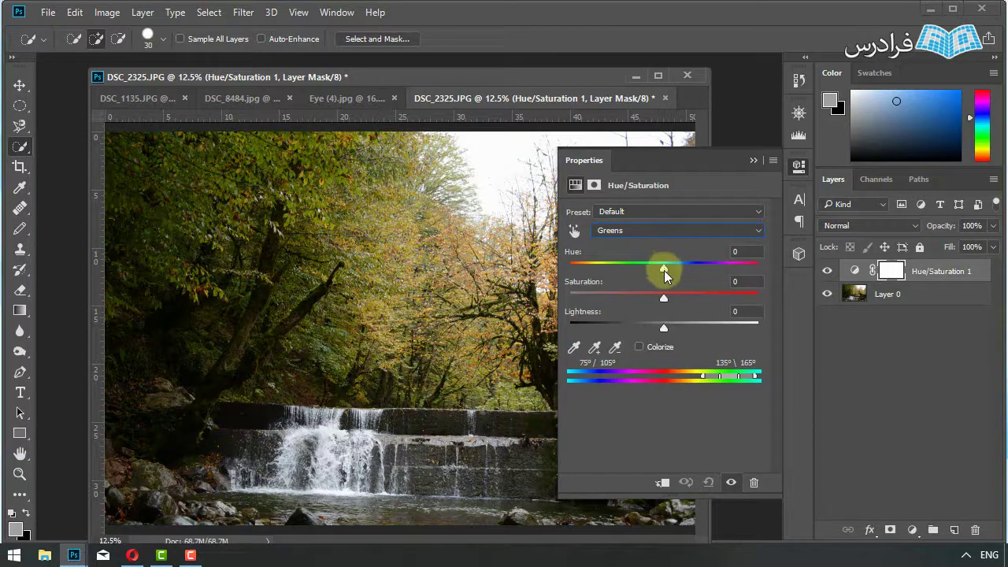
pyautogui.moveTo(663, 270)
pyautogui.mouseDown()
pyautogui.moveTo(580, 270)
pyautogui.moveTo(567, 281)
pyautogui.mouseUp()
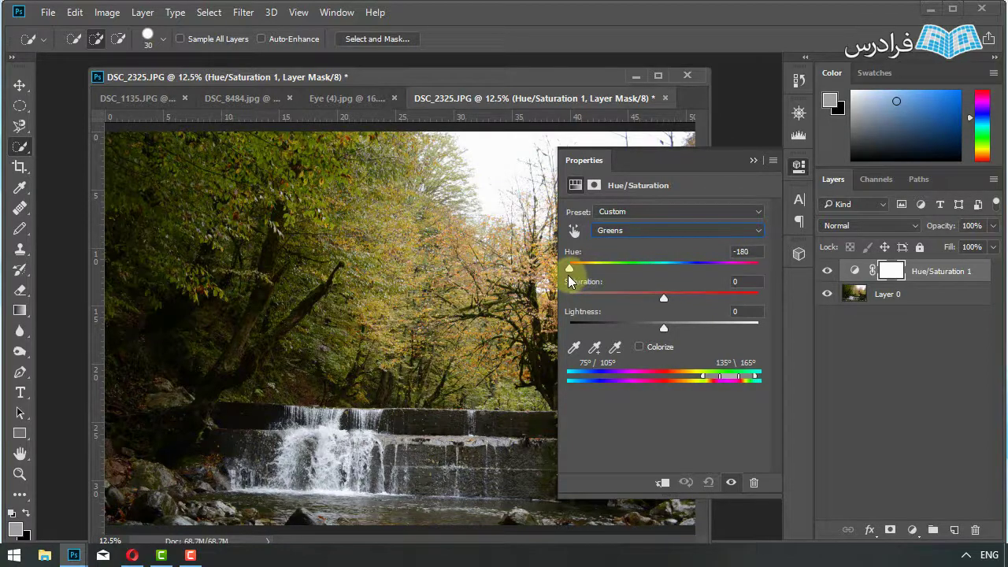
pyautogui.moveTo(663, 298); pyautogui.dragTo(719, 300)
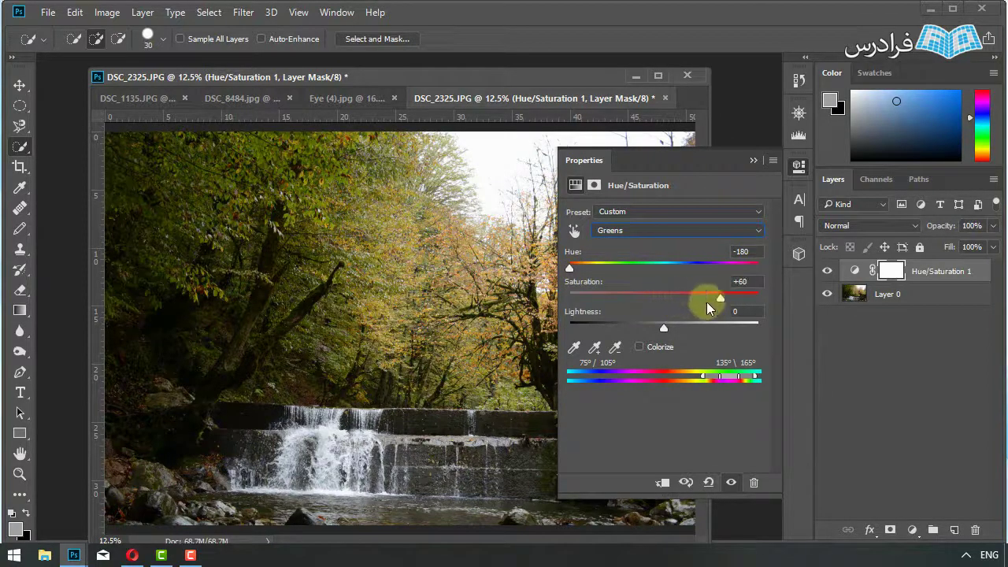
pyautogui.moveTo(573, 269); pyautogui.dragTo(758, 268)
# - Try Colorize with a reddish hue, then return to the Greens range and collapse the panel
pyautogui.click(639, 346)
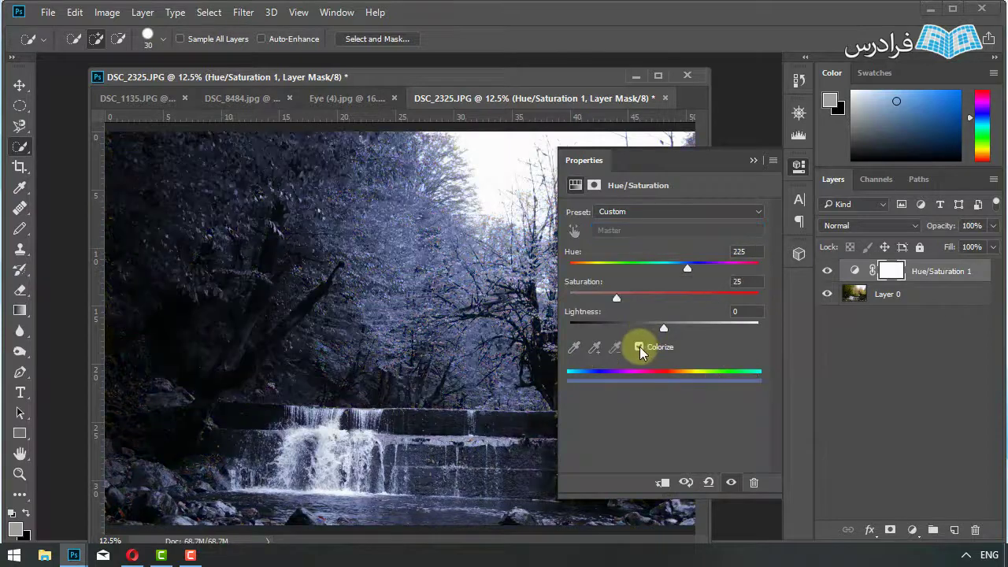
pyautogui.moveTo(663, 269); pyautogui.dragTo(619, 271)
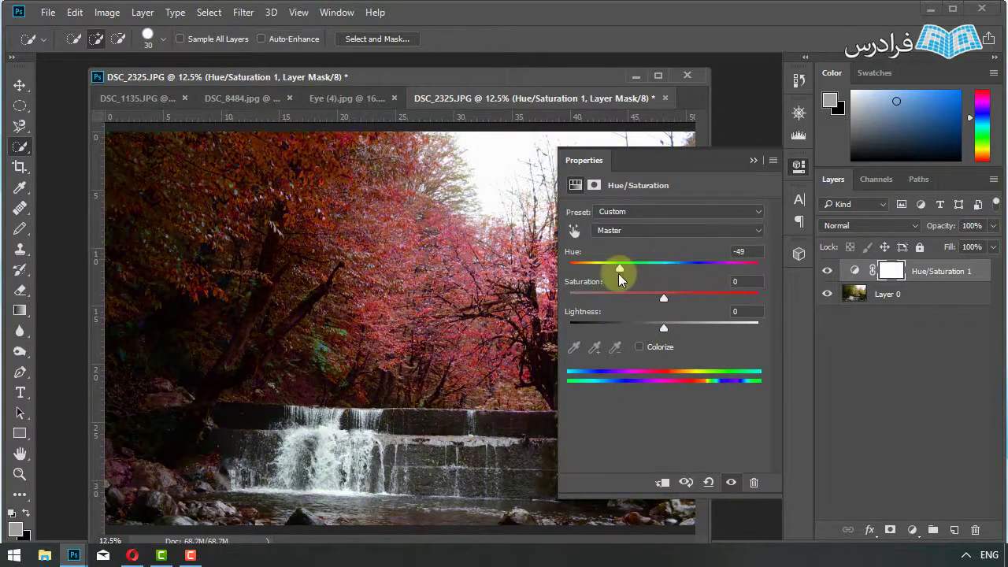
pyautogui.click(651, 233)
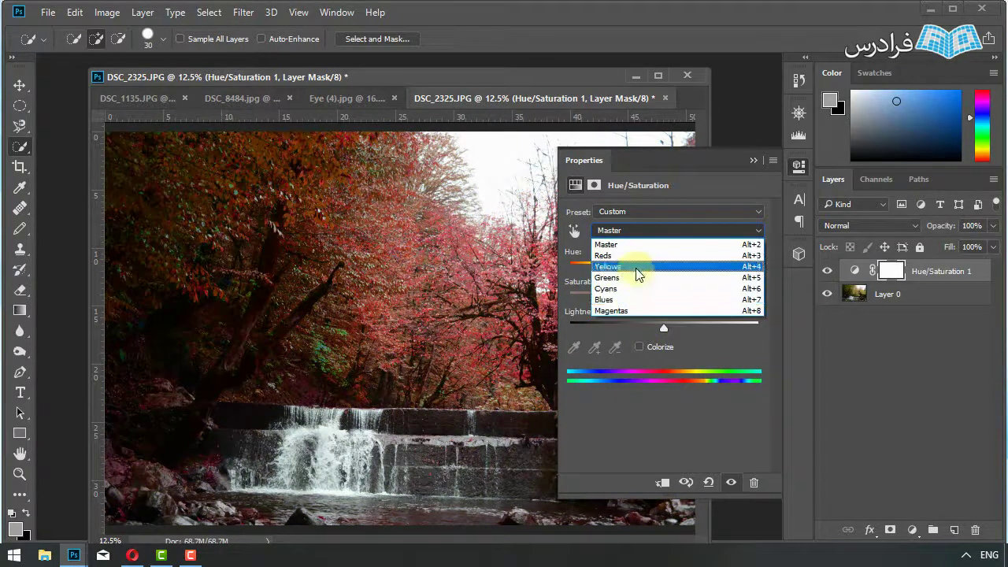
pyautogui.click(633, 277)
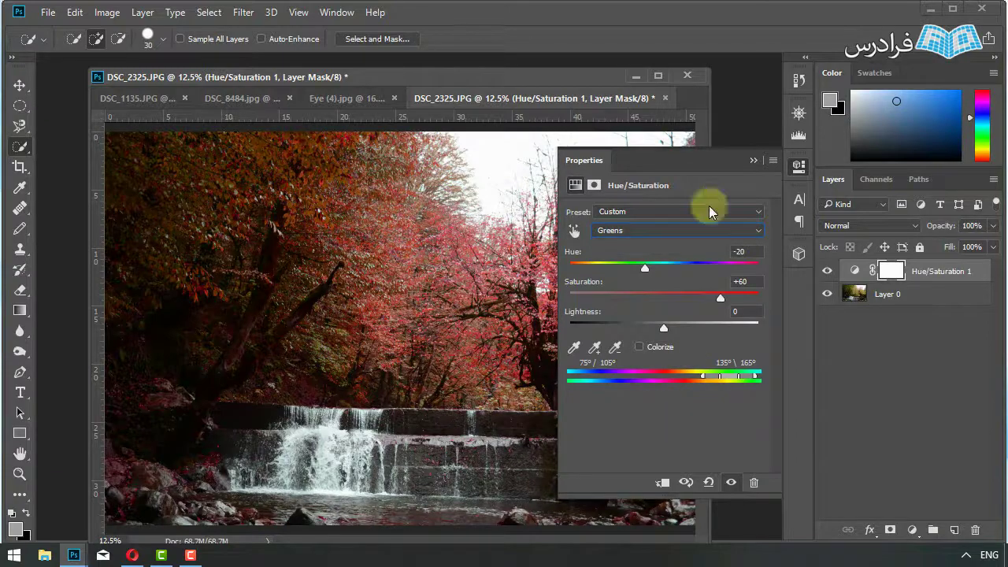
pyautogui.click(753, 160)
# - Close the DSC_2325.JPG document
pyautogui.click(929, 271)
pyautogui.rightClick(929, 272)
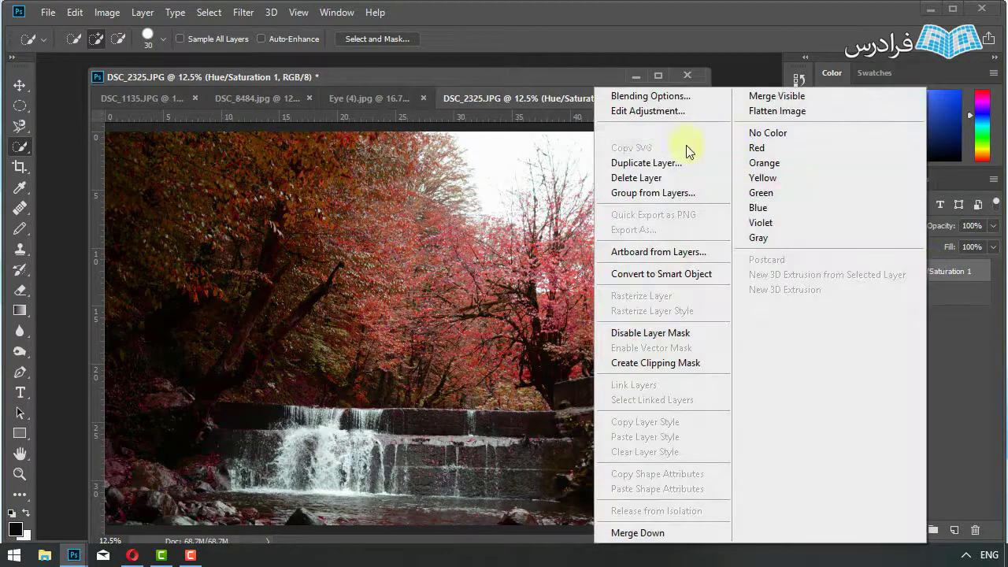
pyautogui.click(667, 98)
# - Discard the waterfall photo's changes and open DSC_2262.JPG
pyautogui.click(506, 227)
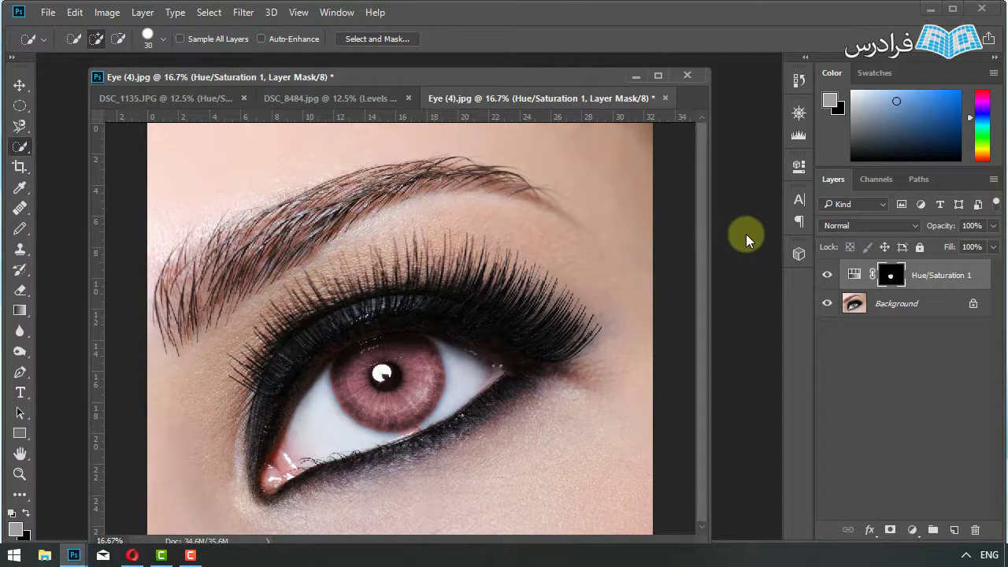
pyautogui.hotkey('ctrl', 'o')
pyautogui.scroll(-5, 431, 285)
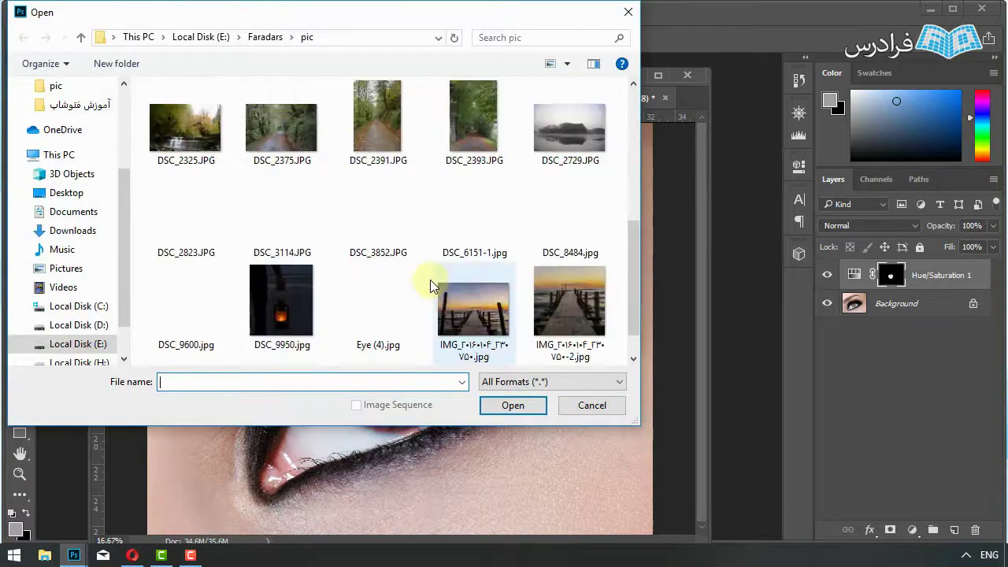
pyautogui.scroll(5, 431, 286)
pyautogui.doubleClick(484, 192)
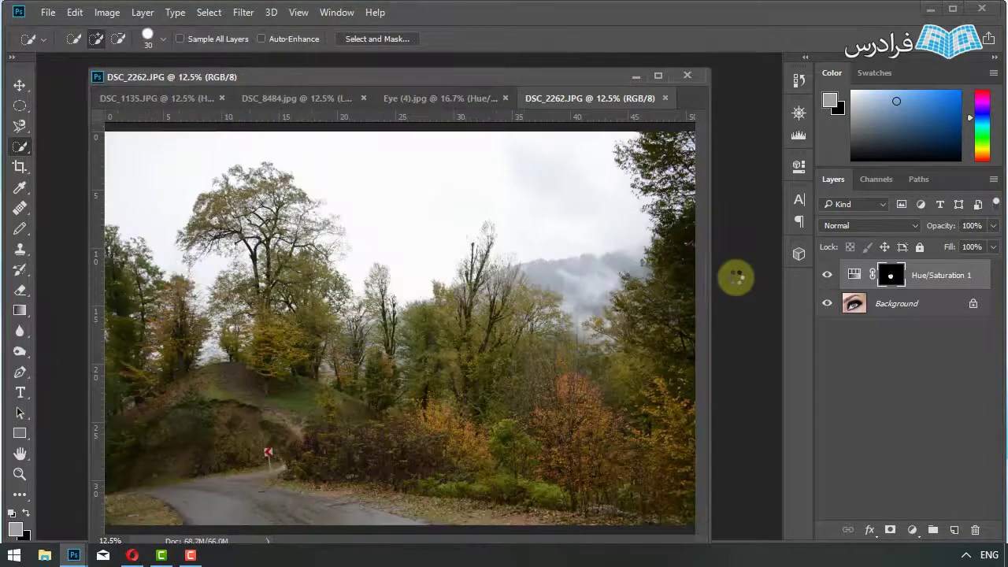
# - Add a Hue/Saturation layer with Greens Hue −157 and Yellows Hue −33
pyautogui.click(913, 528)
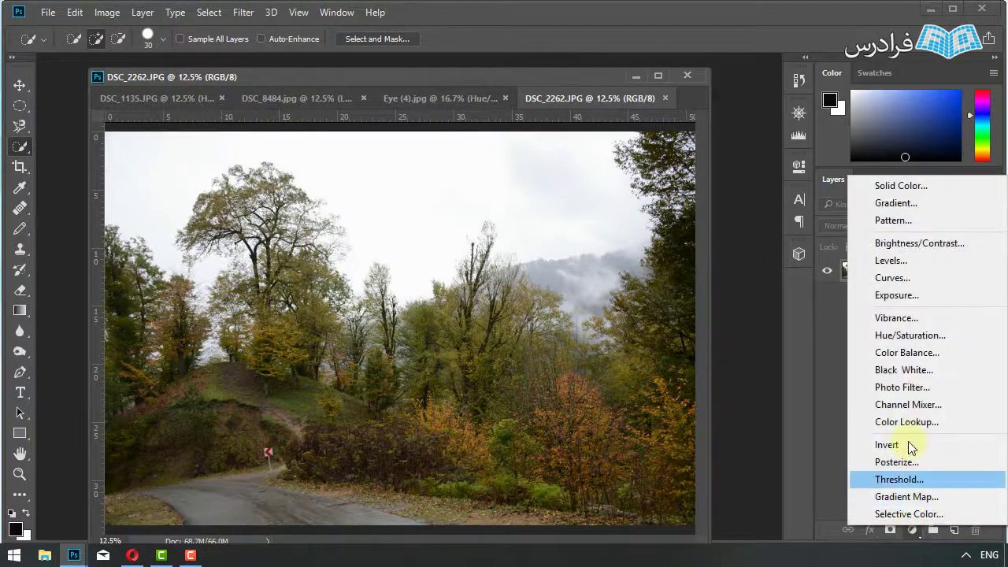
pyautogui.click(906, 335)
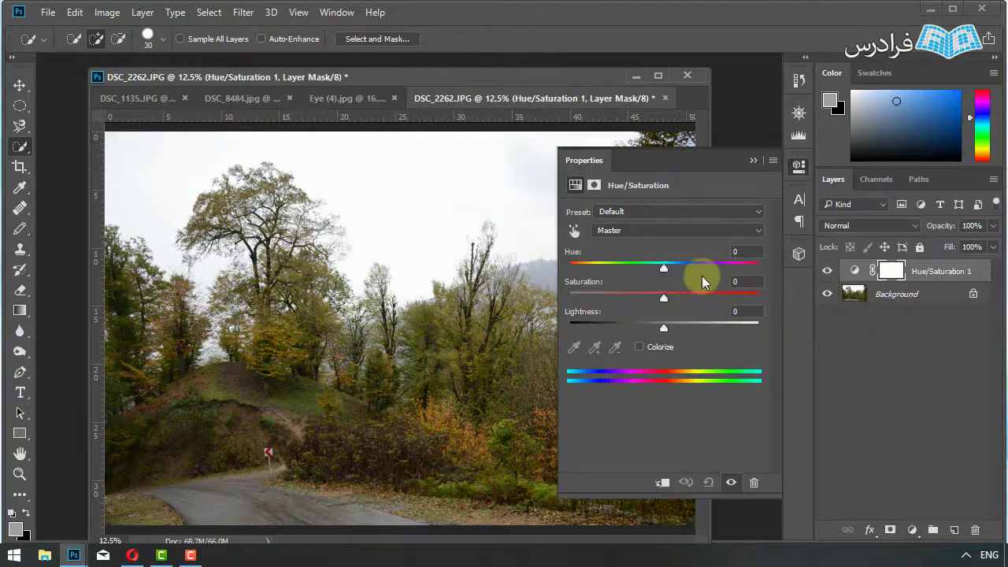
pyautogui.click(663, 234)
pyautogui.click(648, 289)
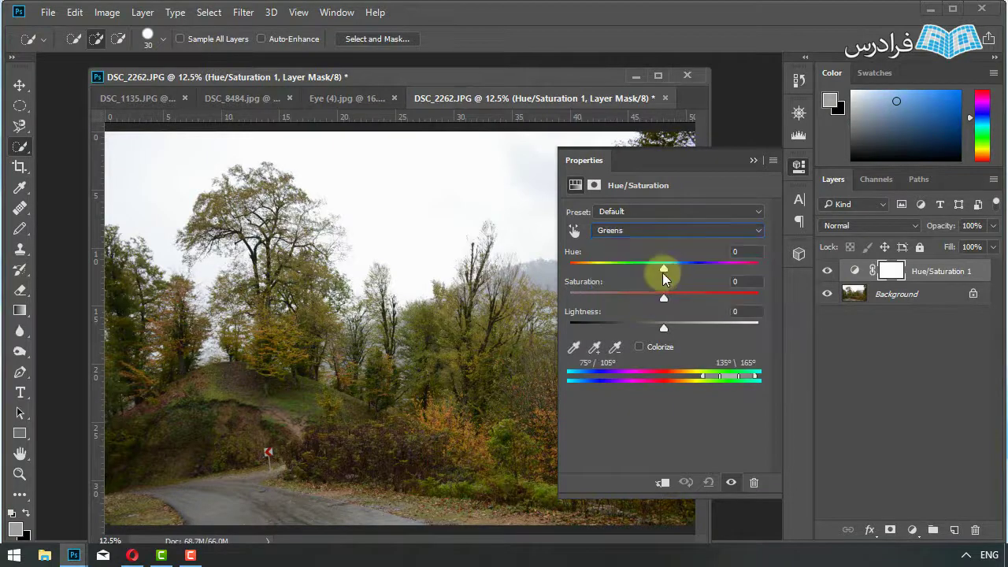
pyautogui.moveTo(664, 273); pyautogui.dragTo(580, 273)
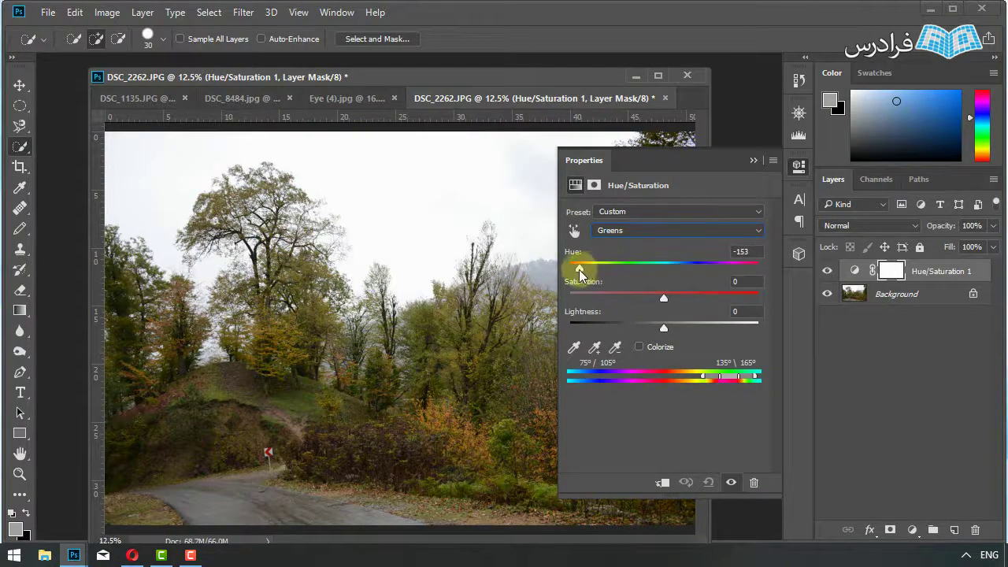
pyautogui.click(680, 230)
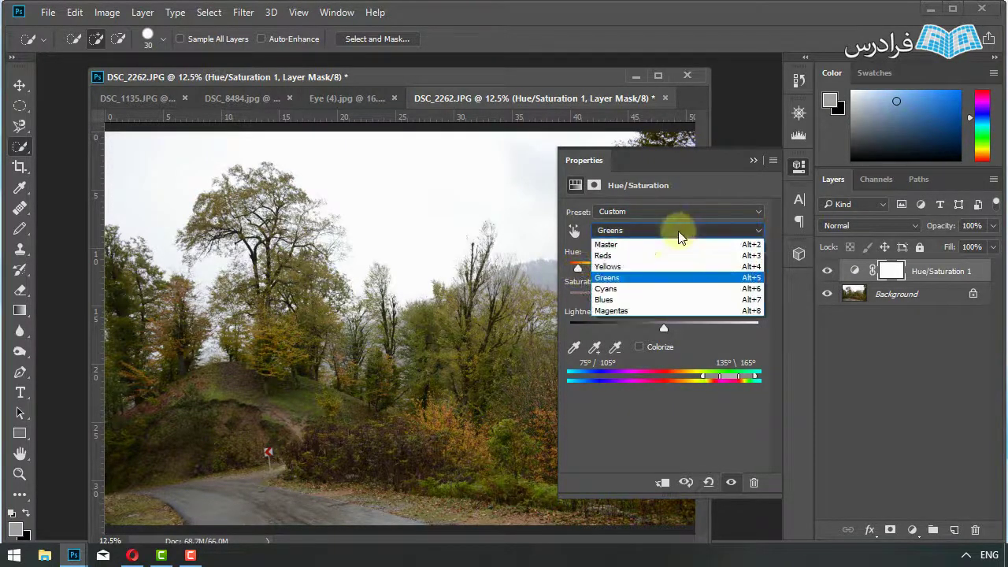
pyautogui.click(634, 267)
pyautogui.moveTo(664, 268); pyautogui.dragTo(637, 271)
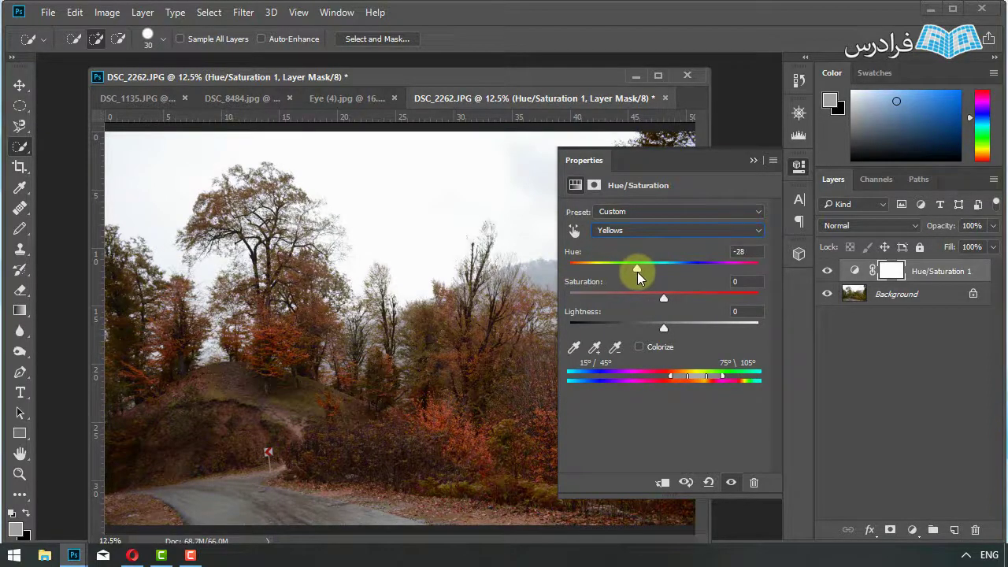
pyautogui.moveTo(636, 271); pyautogui.dragTo(632, 270)
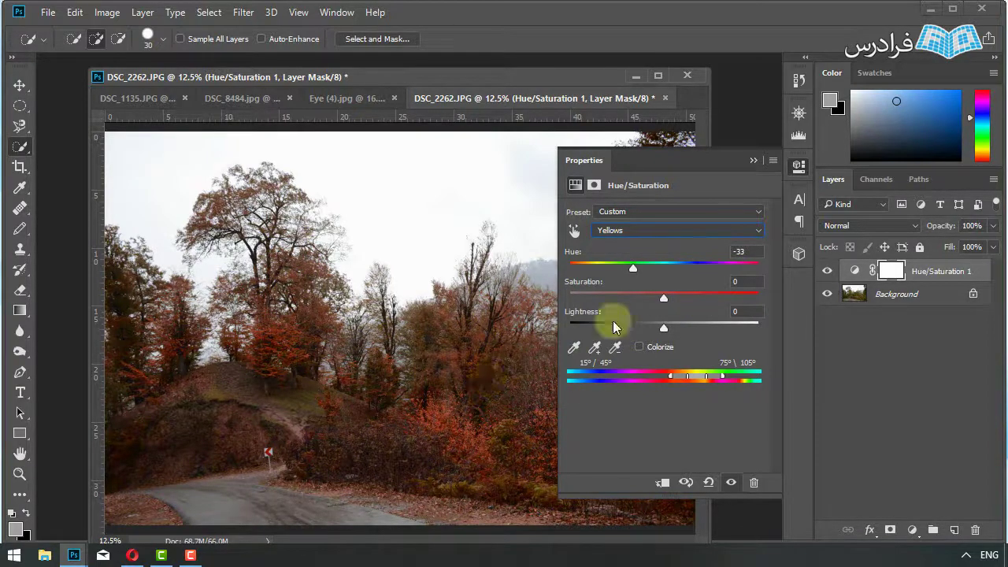
# - Lower the Hue/Saturation 1 layer's opacity to 59%
pyautogui.click(753, 160)
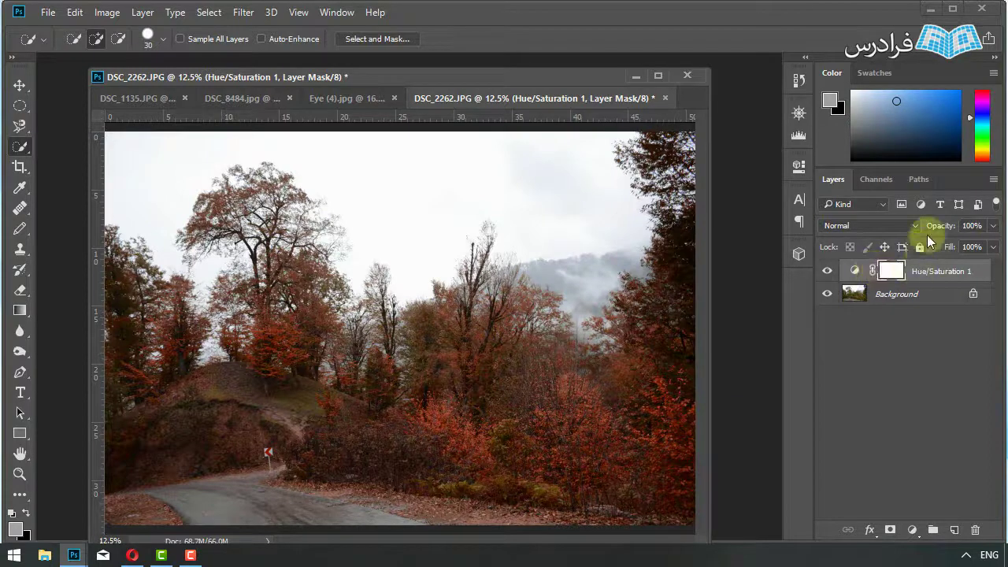
pyautogui.moveTo(944, 230); pyautogui.dragTo(912, 233)
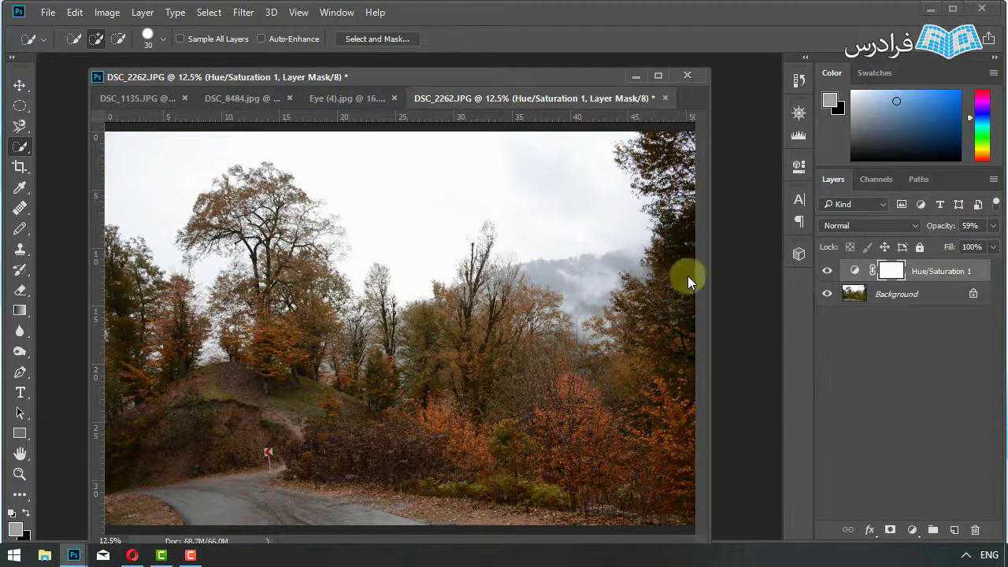
pyautogui.hotkey('ctrl', 'o')
# - Open DSC_2325.JPG, unlock the Background into Layer 0, and duplicate it as Layer 0 copy
pyautogui.scroll(-5, 497, 279)
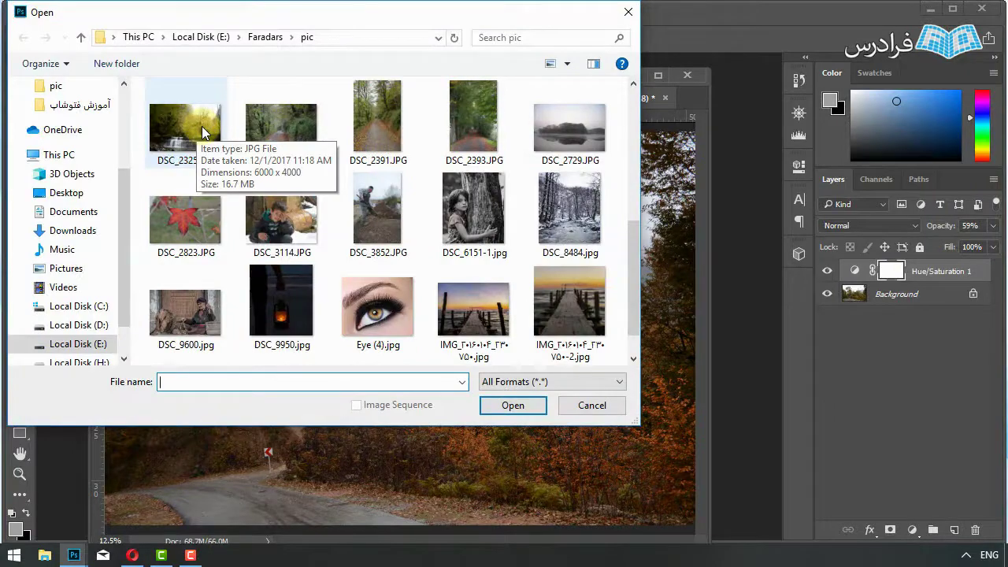
pyautogui.press('Escape')
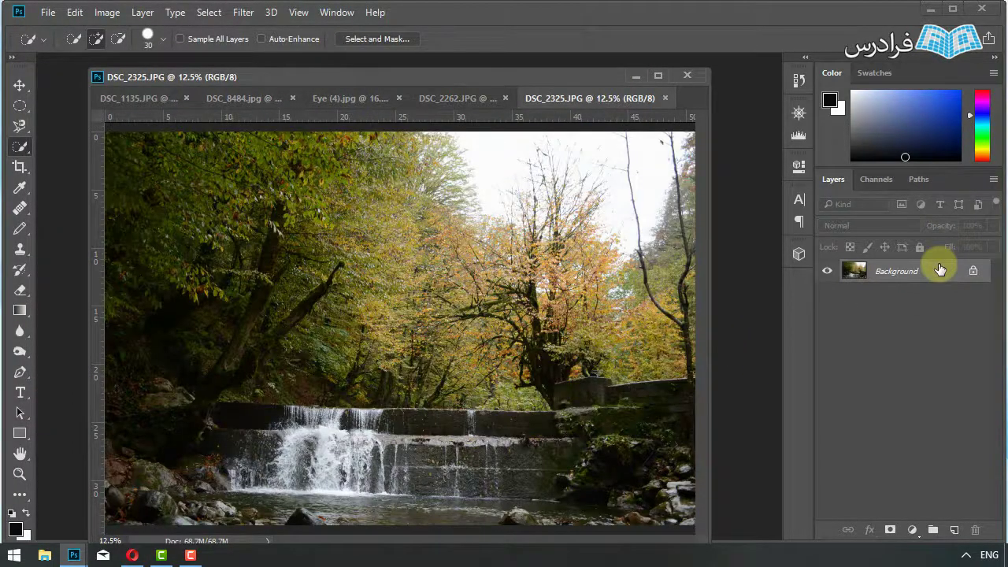
pyautogui.click(972, 273)
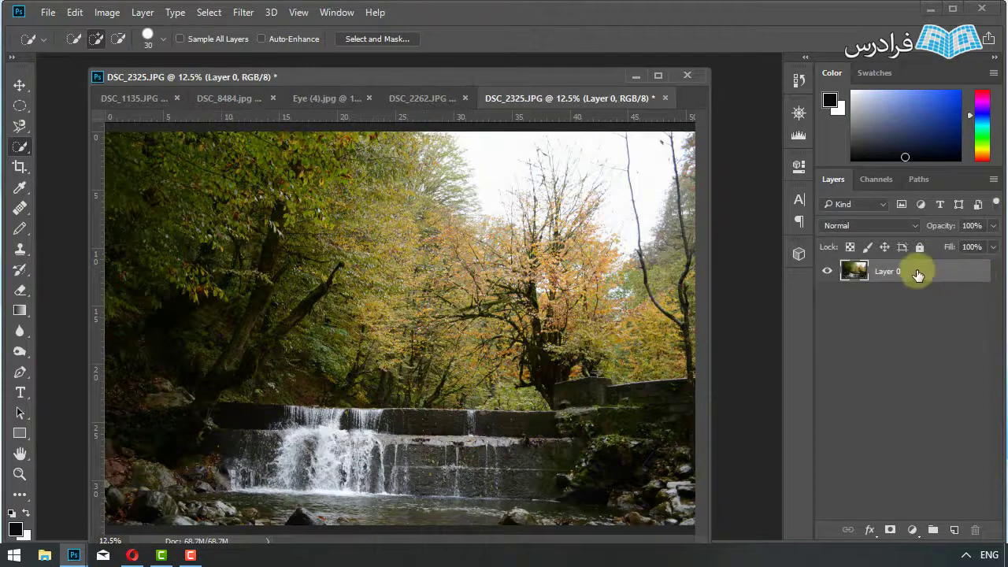
pyautogui.moveTo(972, 277); pyautogui.dragTo(953, 529)
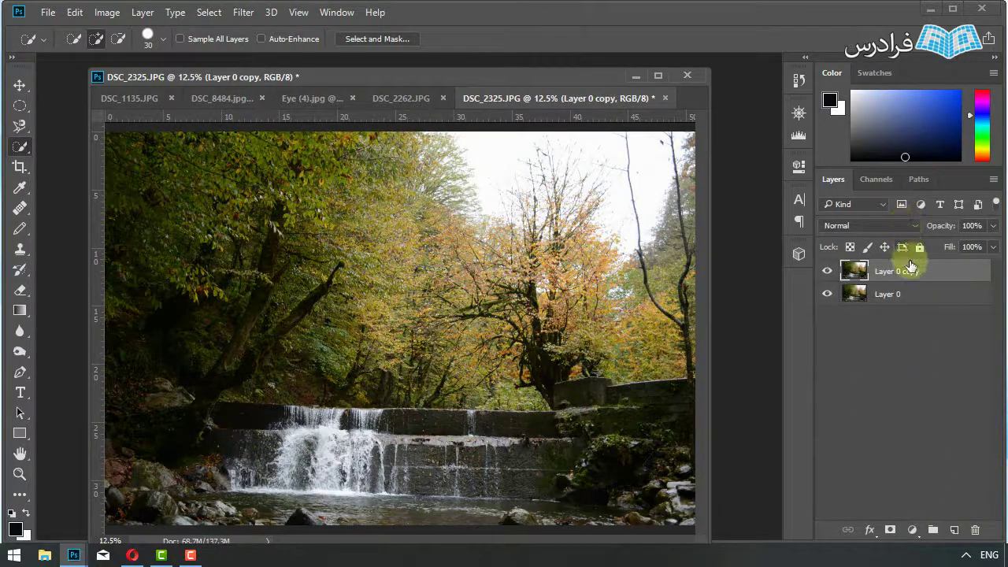
# - Copy the Blue channel into the Green channel of Layer 0 copy to turn foliage red
pyautogui.click(872, 179)
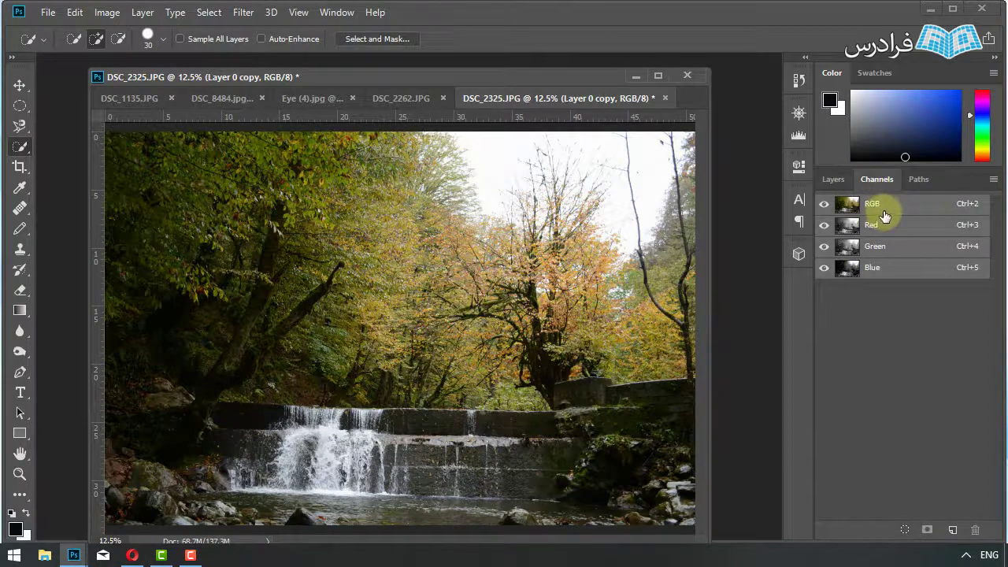
pyautogui.hotkey('ctrl', 'a')
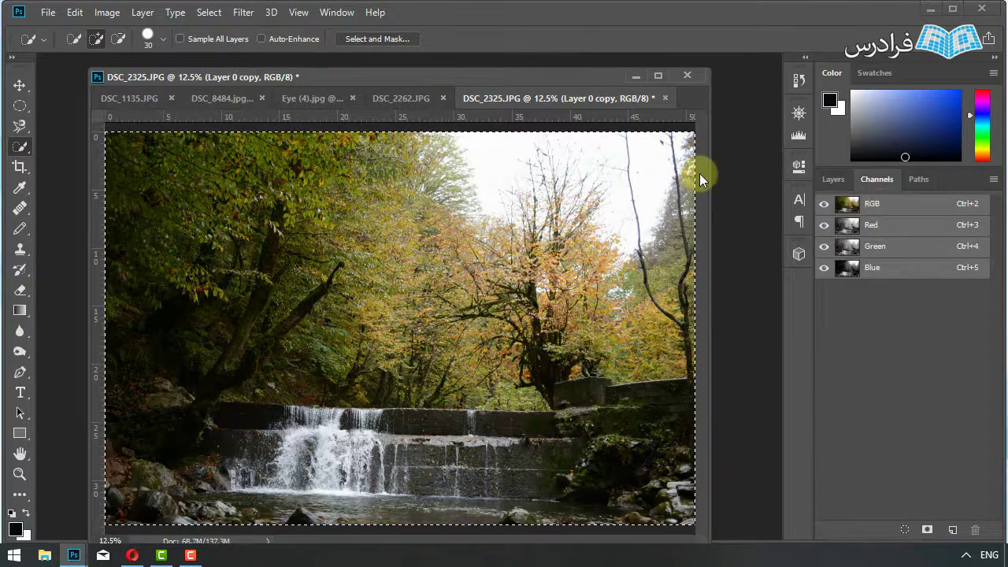
pyautogui.click(884, 270)
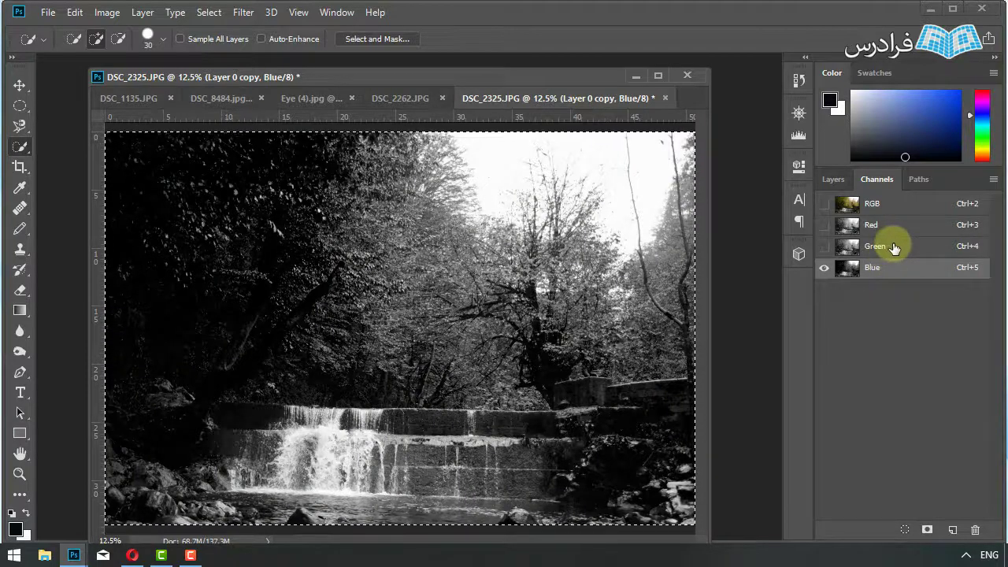
pyautogui.click(892, 247)
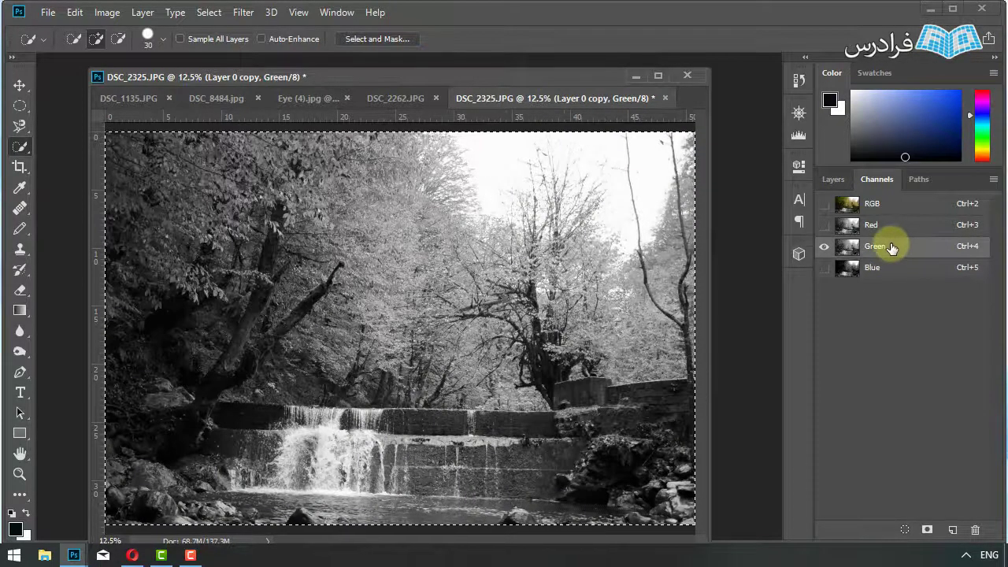
pyautogui.hotkey('ctrl', 'v')
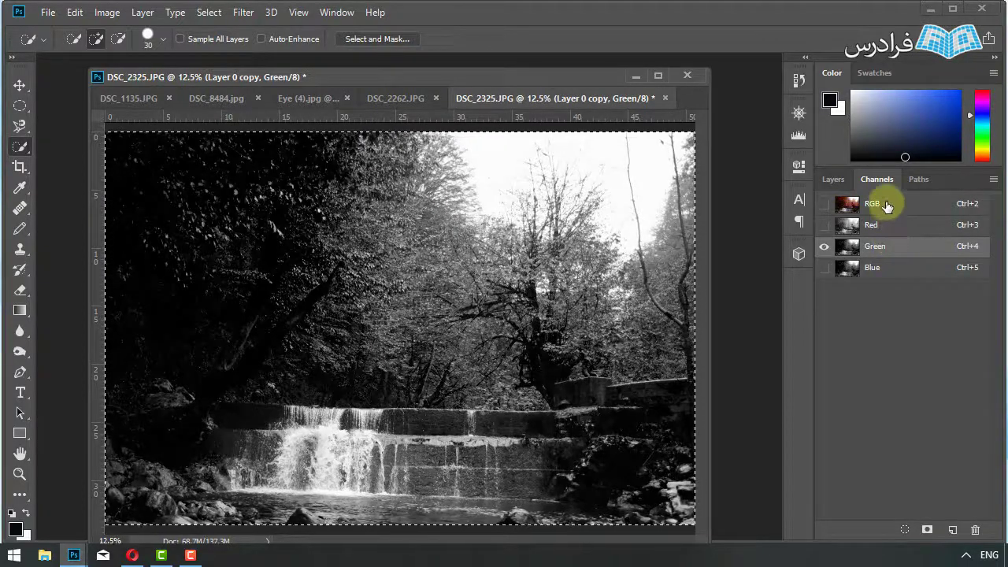
pyautogui.click(887, 207)
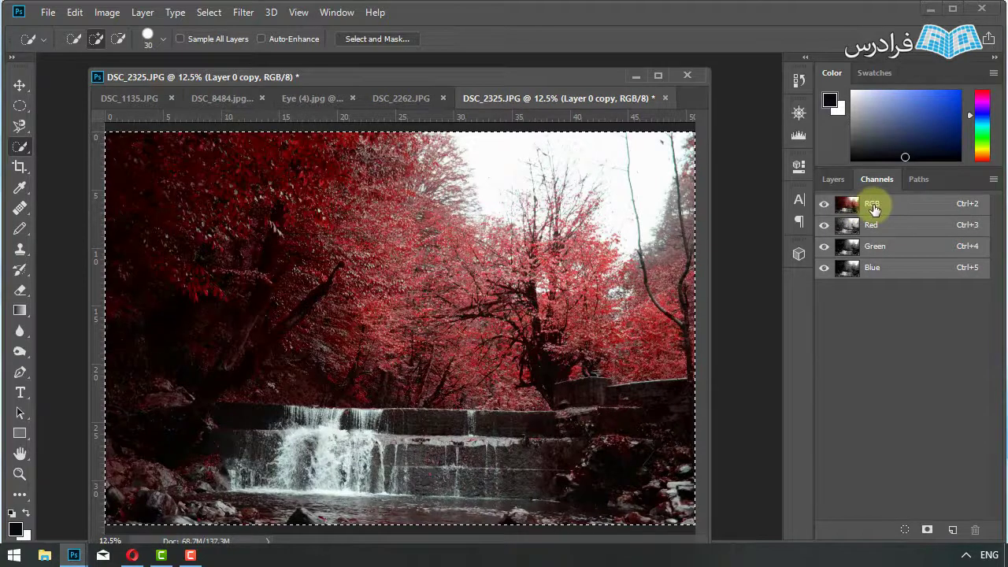
pyautogui.click(833, 180)
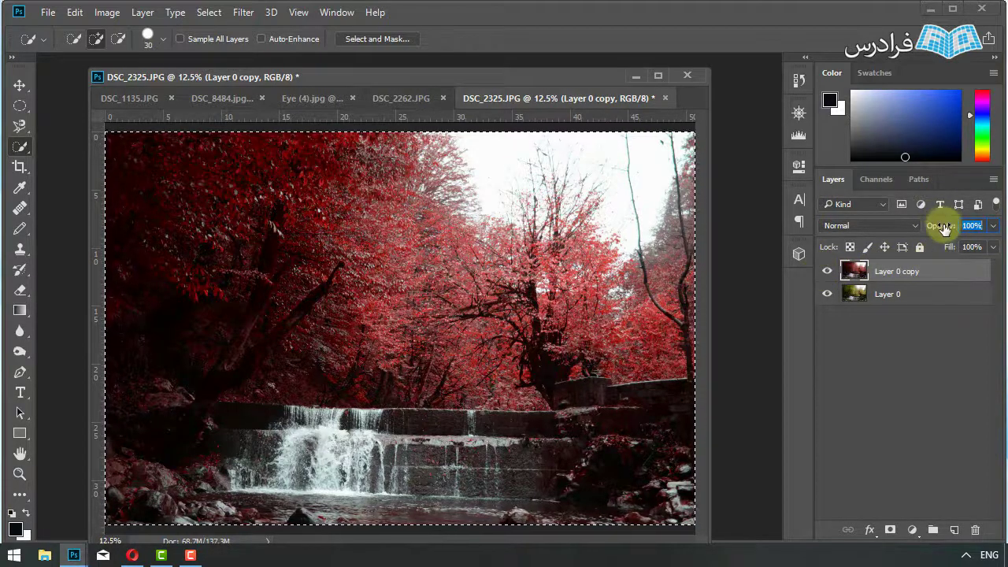
# - Fade Layer 0 copy to 41% opacity and switch to the DSC_2262.JPG document
pyautogui.moveTo(944, 228)
pyautogui.mouseDown()
pyautogui.moveTo(888, 228)
pyautogui.moveTo(897, 228)
pyautogui.mouseUp()
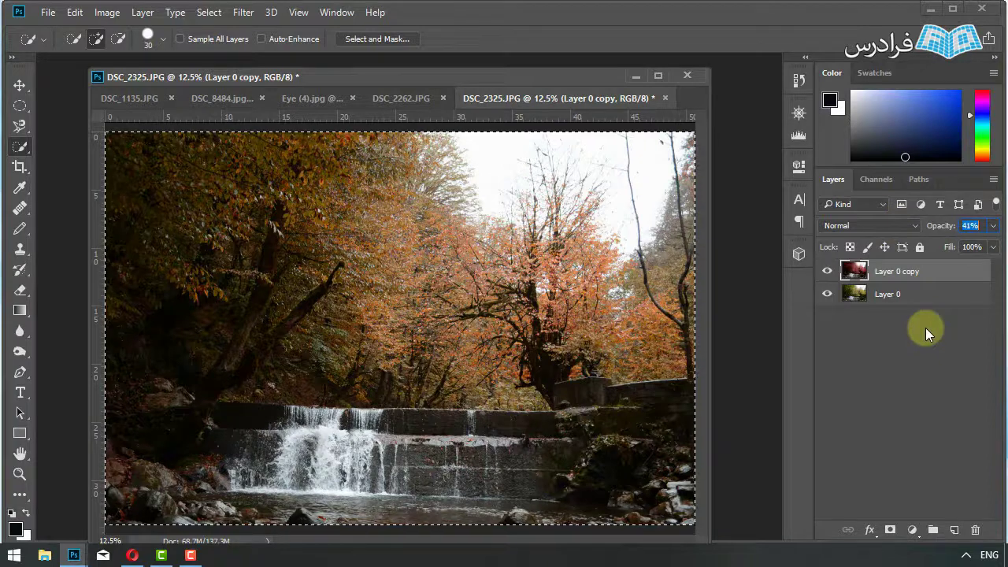
pyautogui.click(403, 97)
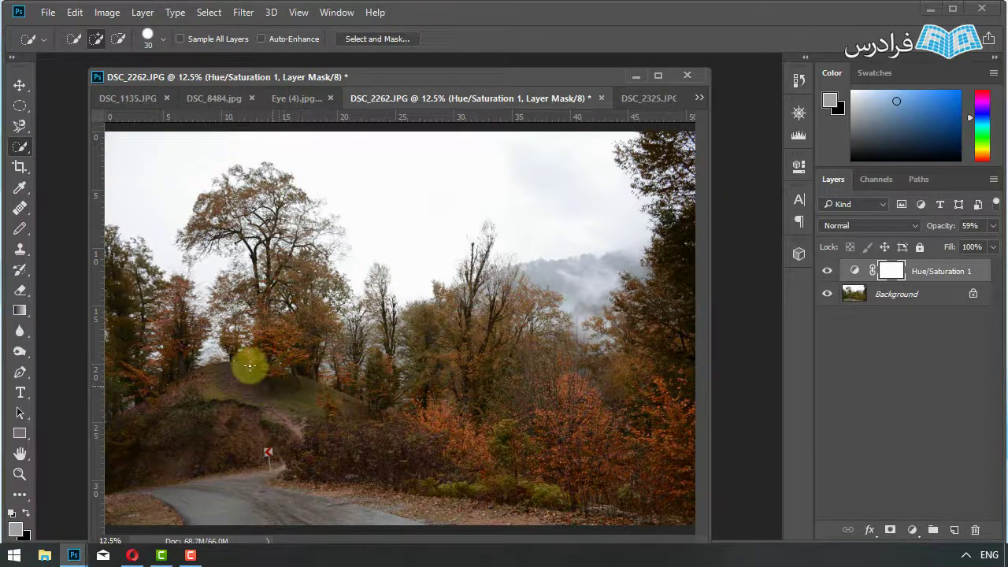
# - Invert the Hue/Saturation 1 mask inside a 19.1 px feathered ellipse over the middle trees
pyautogui.click(20, 106)
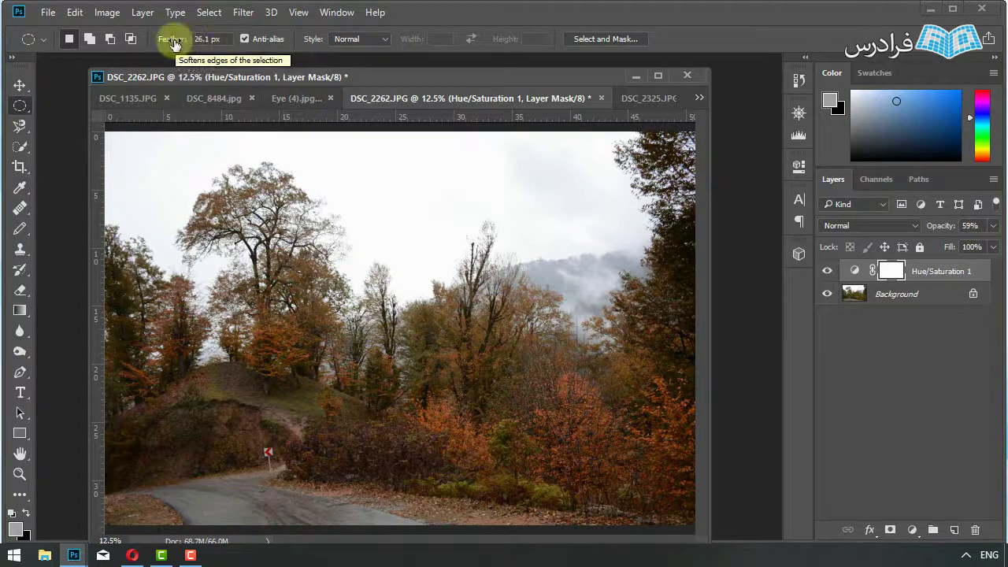
pyautogui.moveTo(180, 41); pyautogui.dragTo(99, 41)
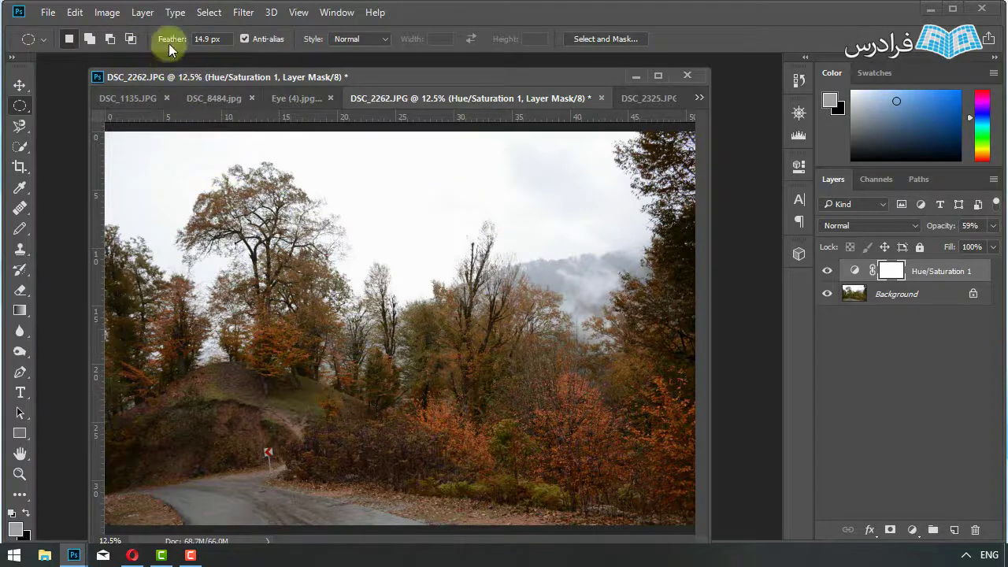
pyautogui.moveTo(169, 39); pyautogui.dragTo(215, 38)
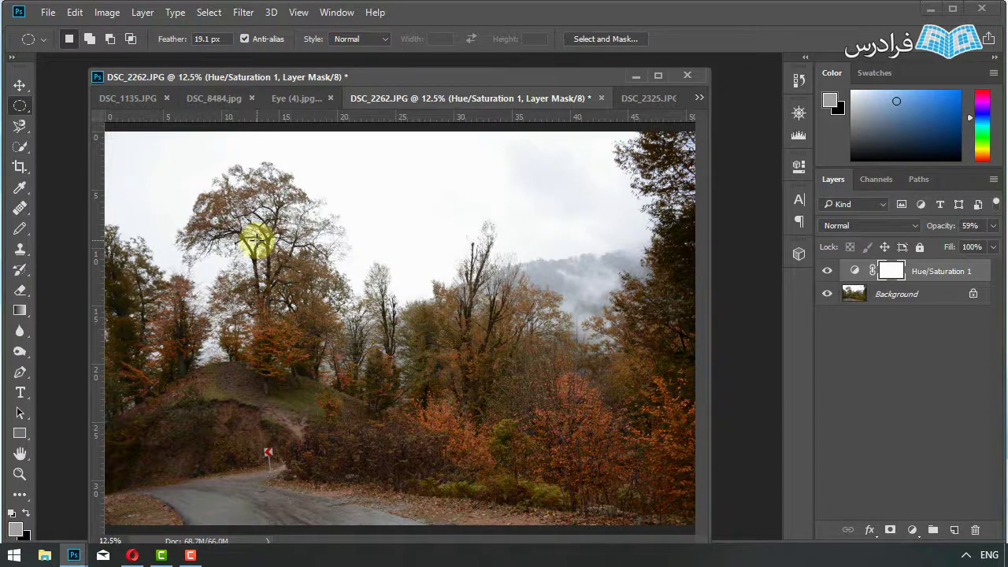
pyautogui.moveTo(242, 235)
pyautogui.mouseDown()
pyautogui.moveTo(559, 429)
pyautogui.moveTo(602, 443)
pyautogui.mouseUp()
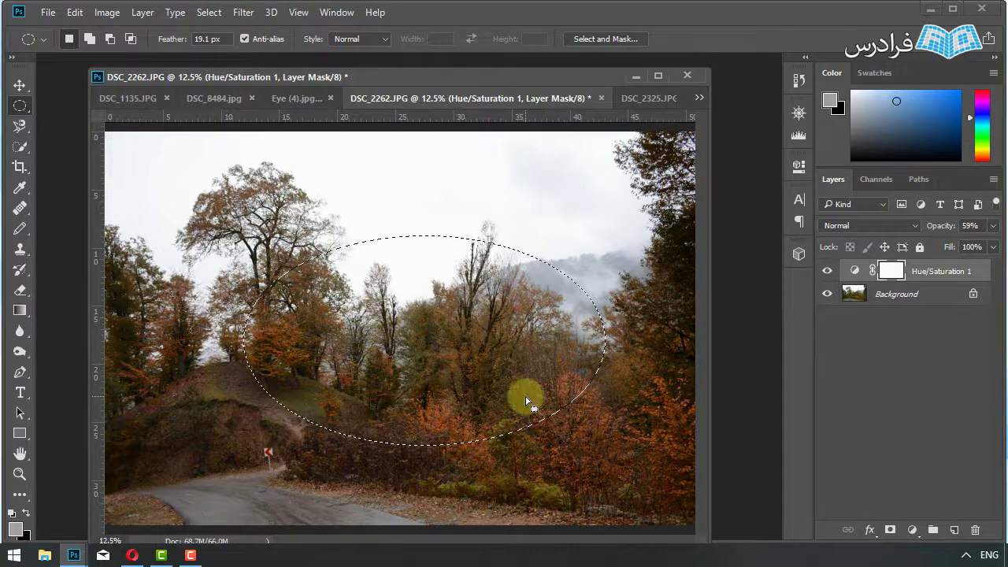
pyautogui.click(106, 12)
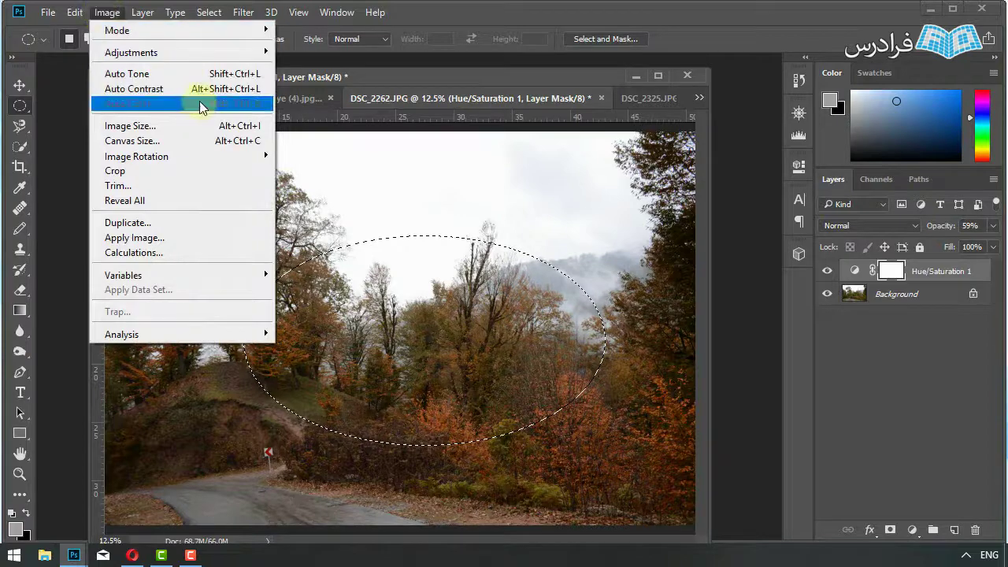
pyautogui.moveTo(130, 52)
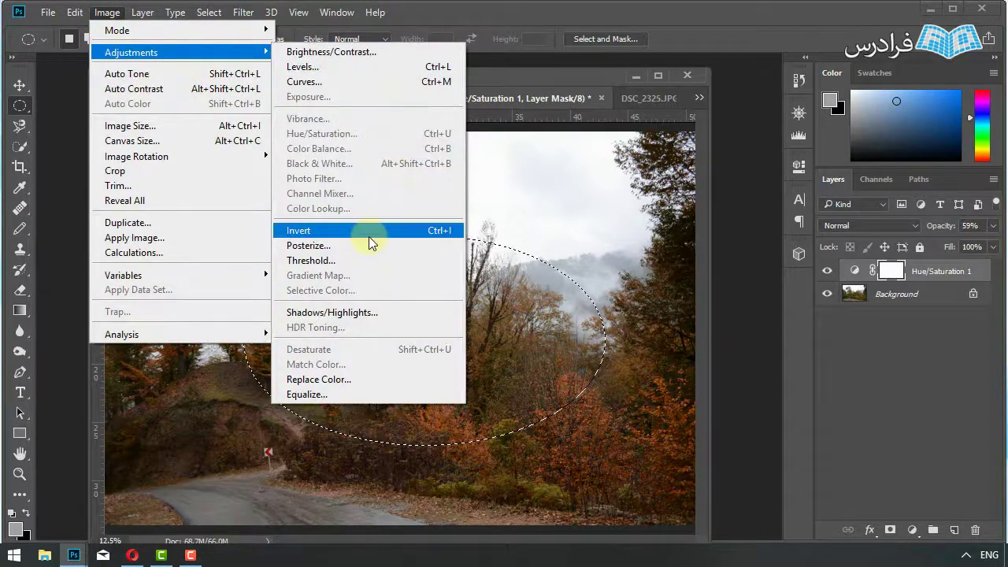
pyautogui.click(430, 229)
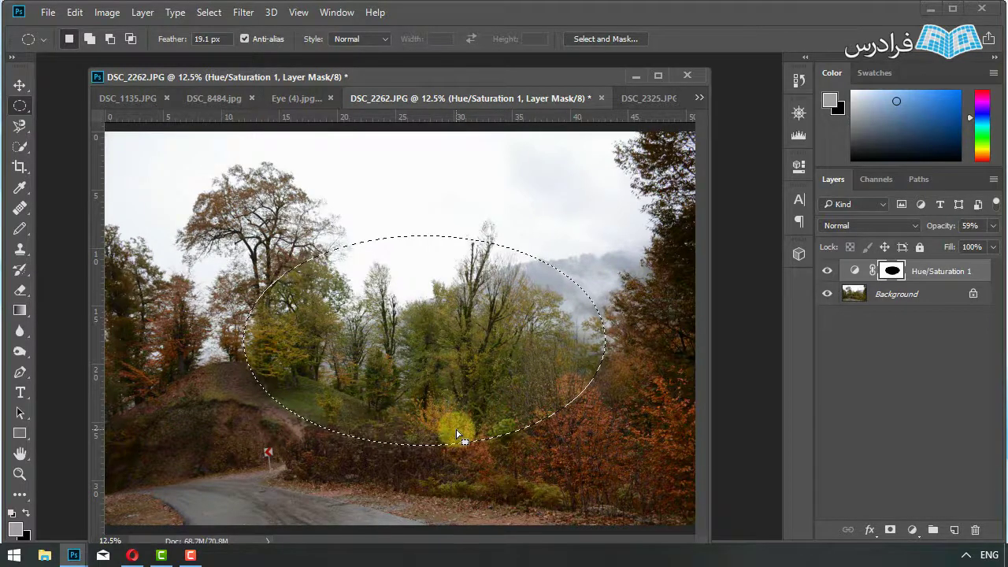
# - Remove the autumn shift inside a 30 px feathered oval over the right-hand trees
pyautogui.click(478, 392)
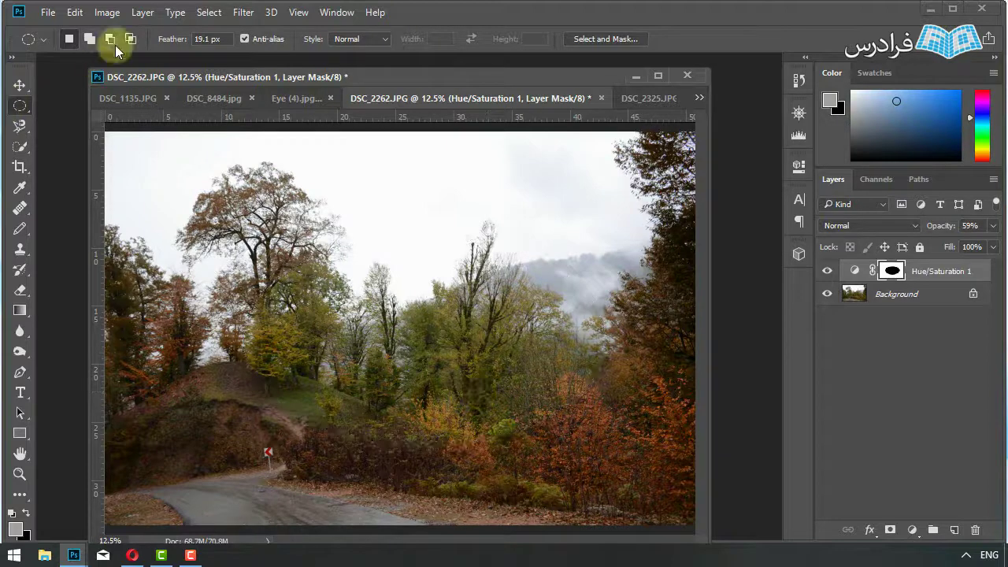
pyautogui.moveTo(170, 36); pyautogui.dragTo(243, 38)
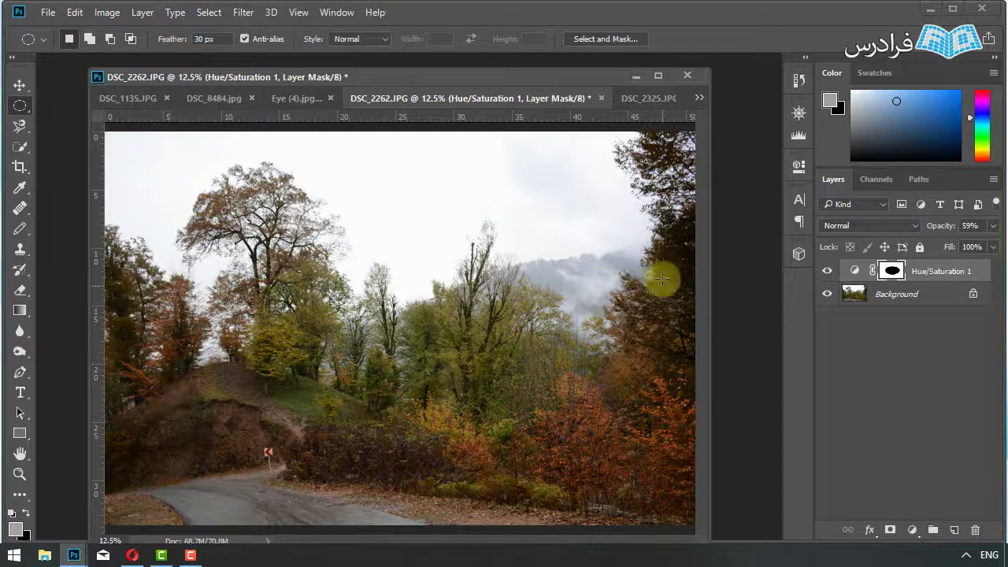
pyautogui.moveTo(675, 324); pyautogui.dragTo(563, 496)
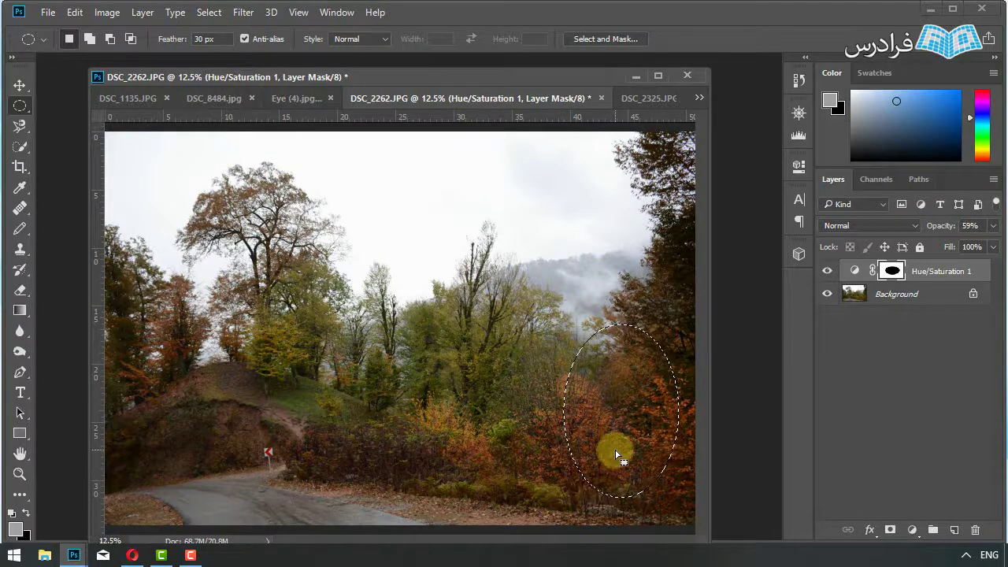
pyautogui.press('Delete')
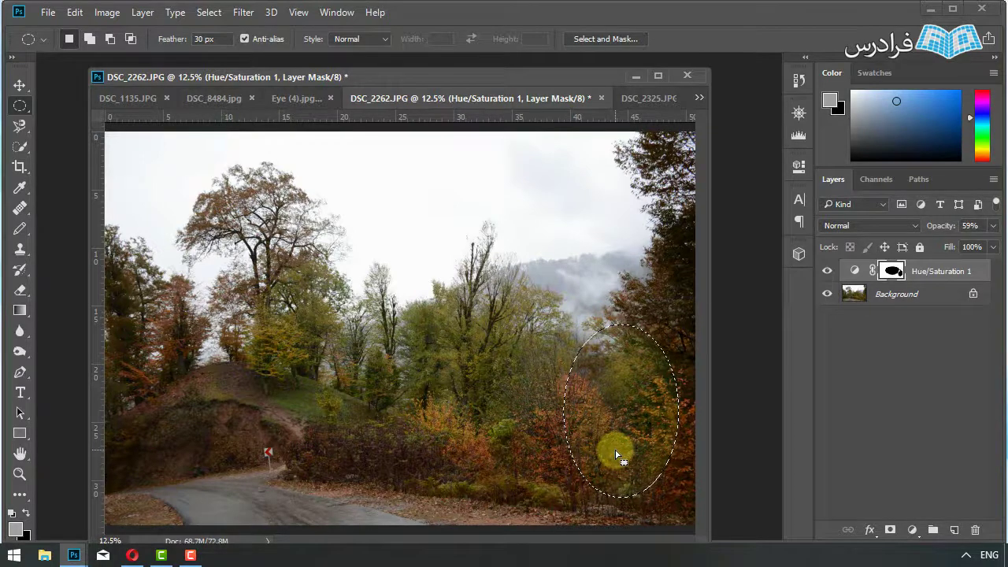
# - Inspect the oval's edges at 25% zoom, deselect, and browse the pic folder in the Open dialog
pyautogui.hotkey('ctrl', '+')
pyautogui.hotkey('ctrl', '+')
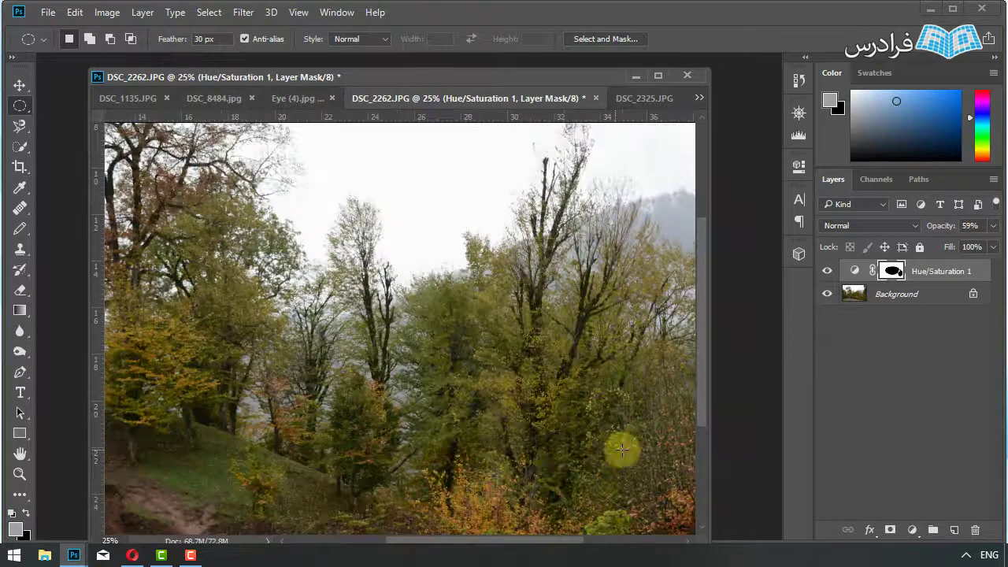
pyautogui.moveTo(703, 321); pyautogui.dragTo(715, 424)
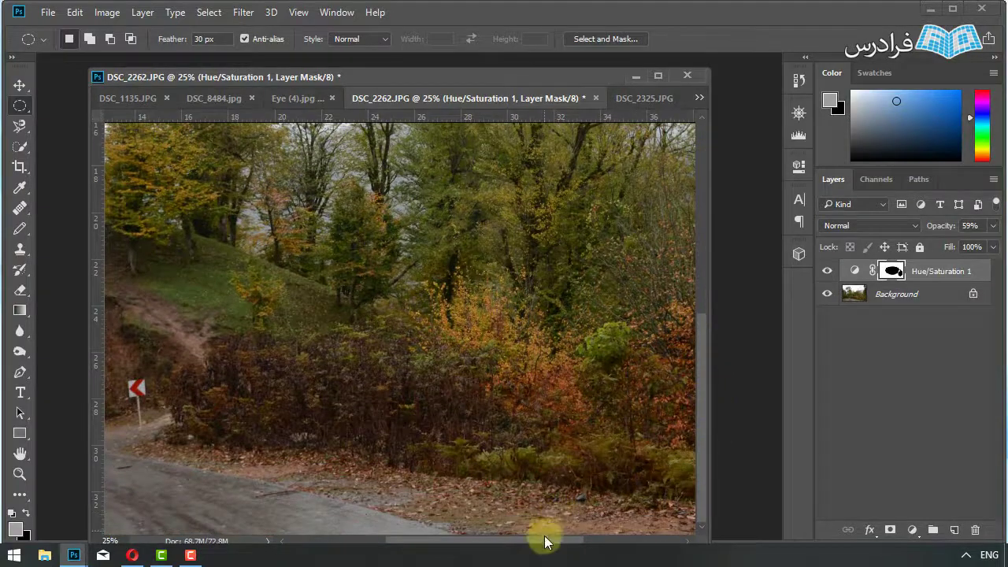
pyautogui.moveTo(551, 541); pyautogui.dragTo(644, 535)
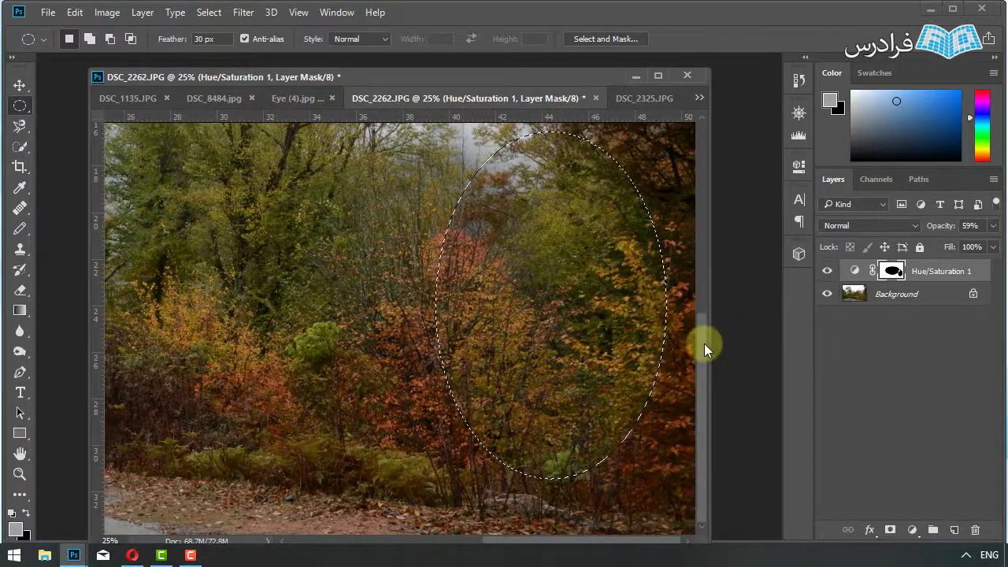
pyautogui.moveTo(704, 343); pyautogui.dragTo(705, 316)
pyautogui.click(508, 303)
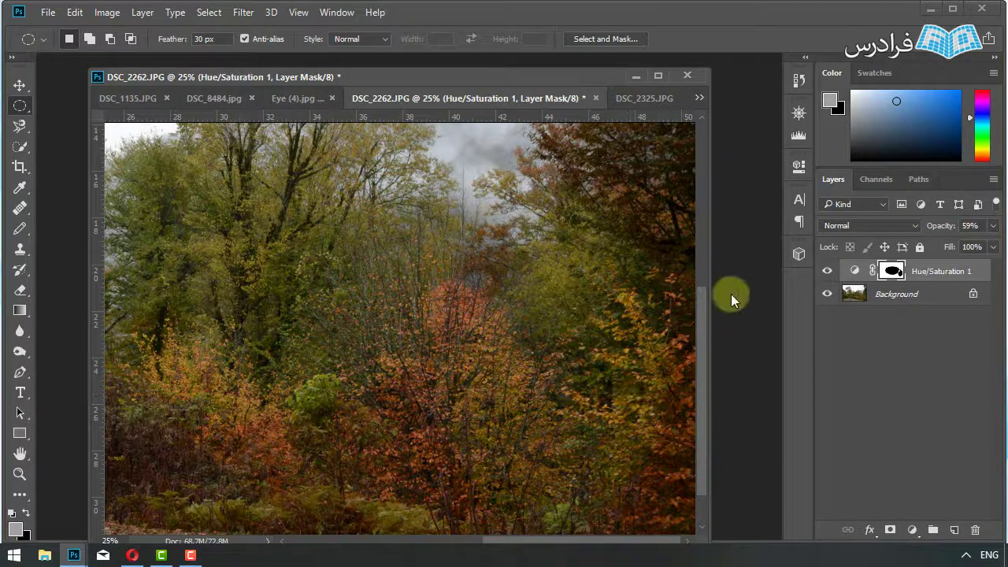
pyautogui.hotkey('ctrl', 'o')
pyautogui.scroll(-5, 287, 215)
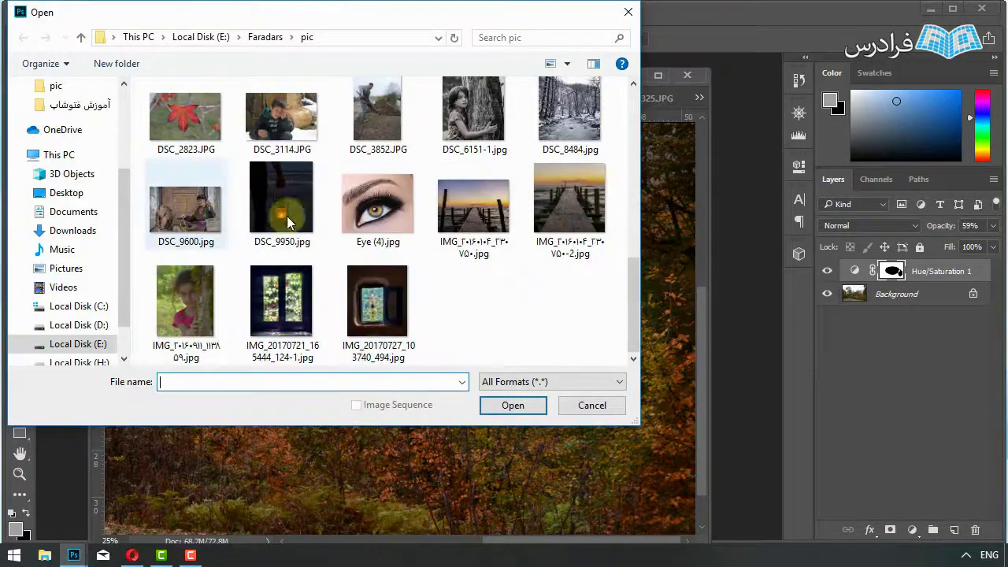
# - Open DSC_9600.jpg and add a Black & White adjustment layer
pyautogui.doubleClick(185, 206)
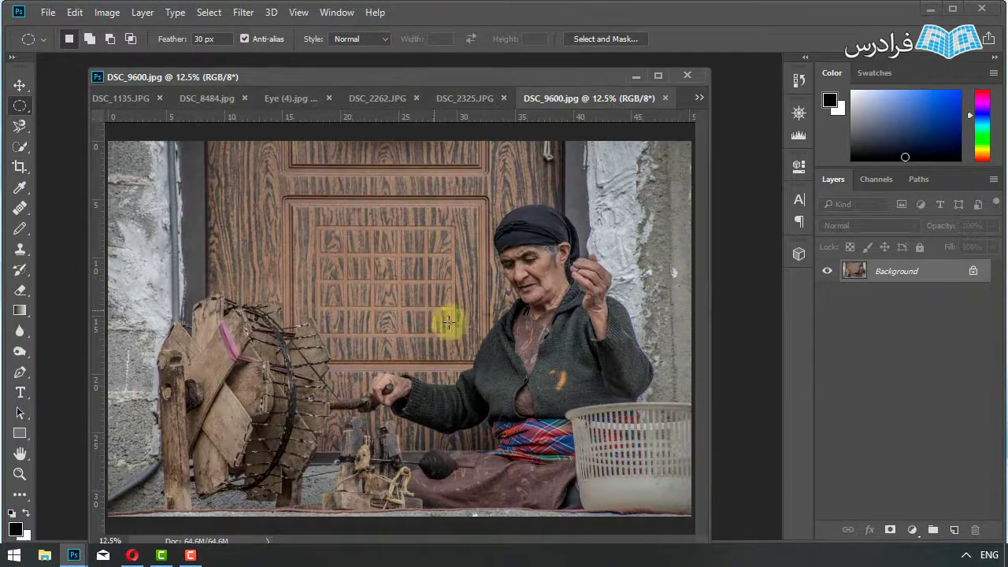
pyautogui.click(912, 533)
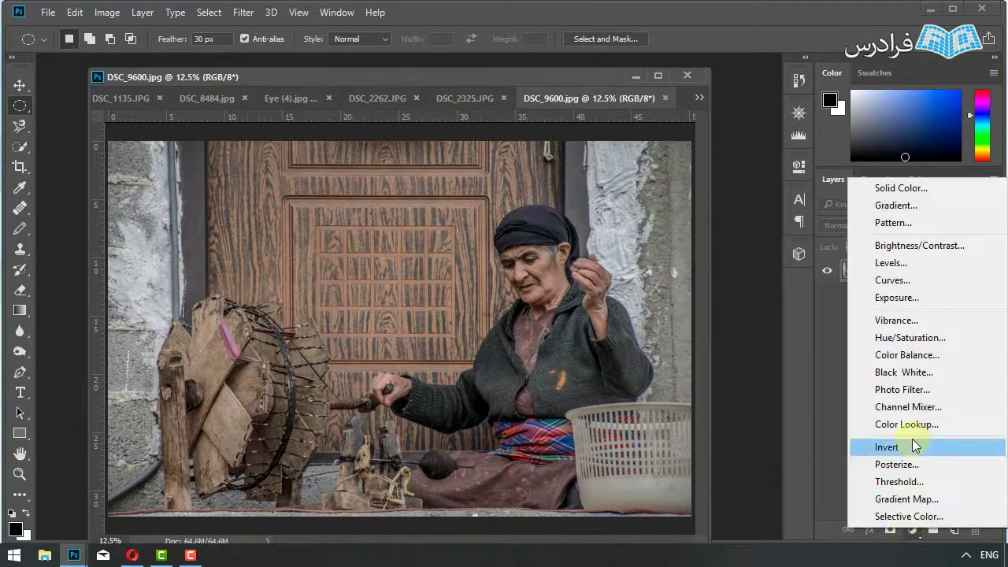
pyautogui.click(927, 374)
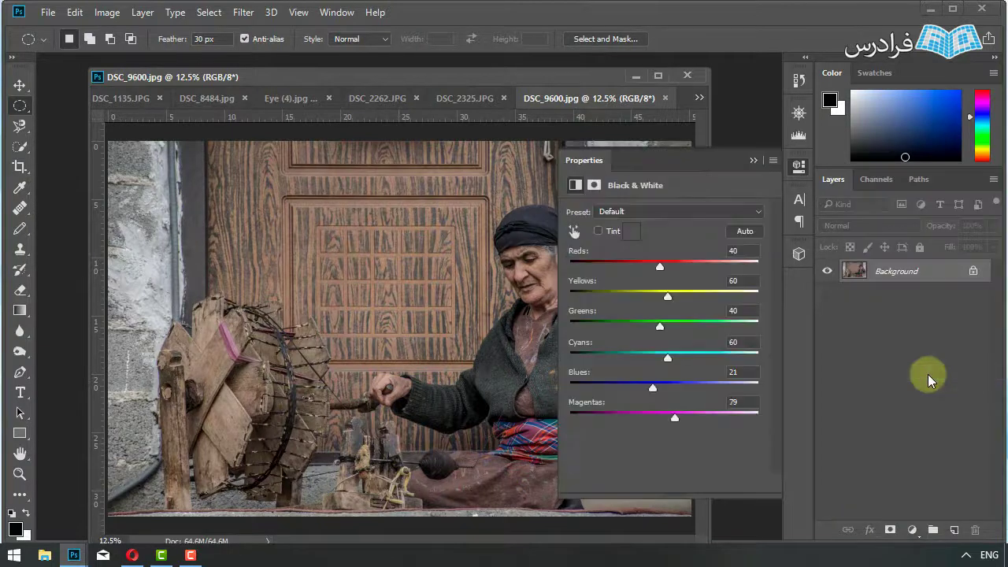
pyautogui.moveTo(562, 77); pyautogui.dragTo(518, 71)
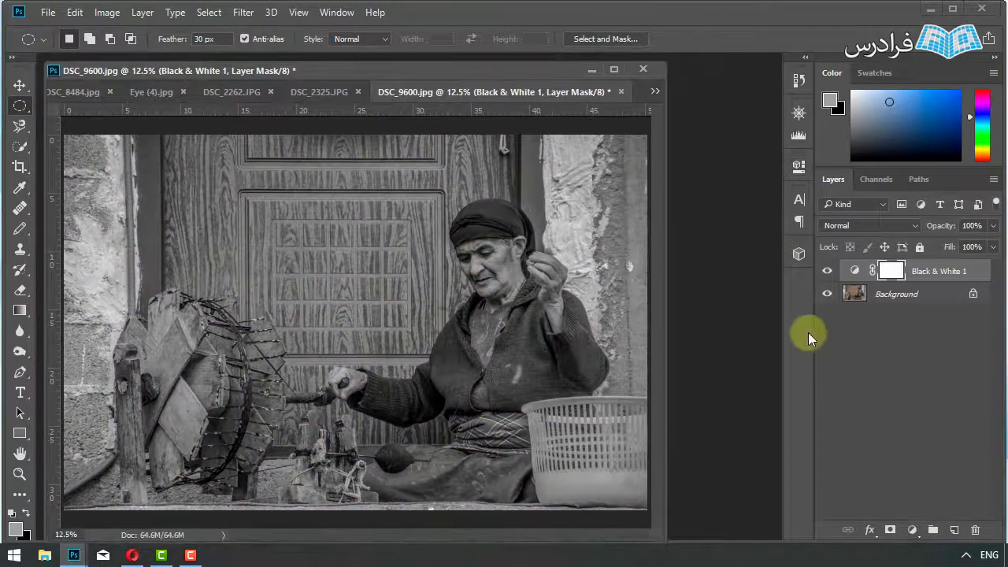
# - In the Black & White settings, darken the conversion to Reds 21 and Yellows −40
pyautogui.click(854, 273)
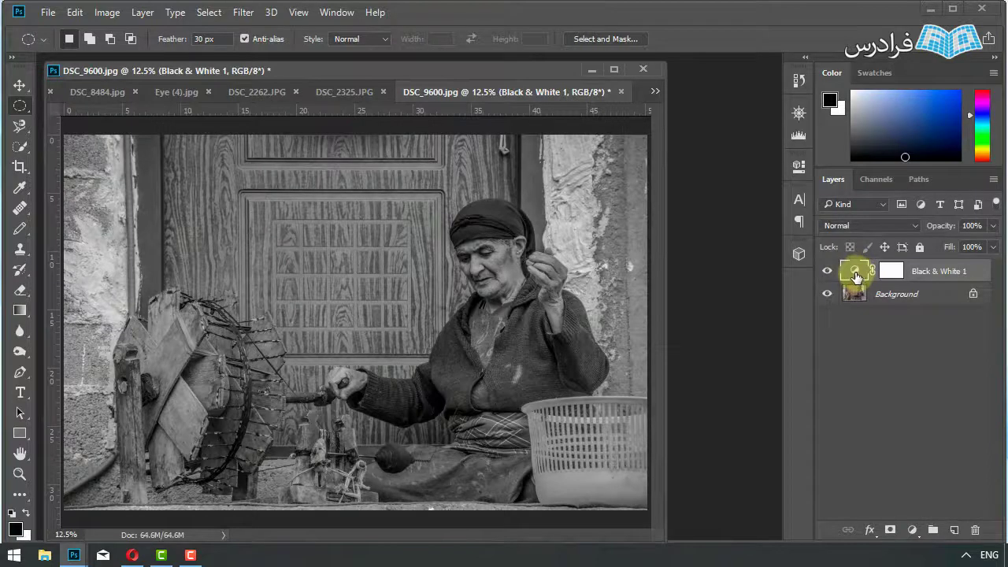
pyautogui.doubleClick(860, 269)
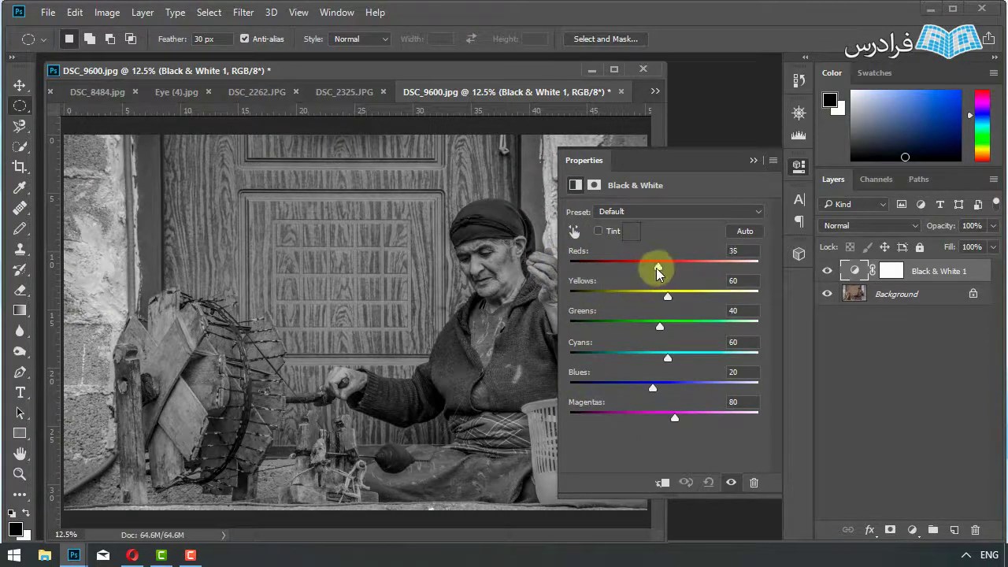
pyautogui.moveTo(659, 266)
pyautogui.mouseDown()
pyautogui.moveTo(637, 271)
pyautogui.moveTo(651, 267)
pyautogui.mouseUp()
pyautogui.moveTo(679, 305)
pyautogui.mouseDown()
pyautogui.moveTo(630, 297)
pyautogui.moveTo(652, 331)
pyautogui.mouseUp()
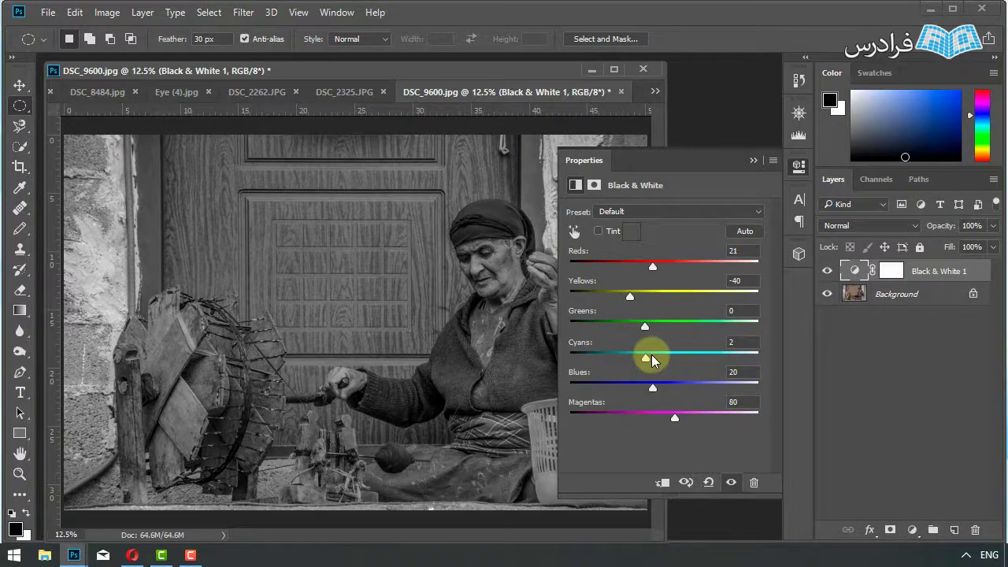
# - Retune Black & White 1 to Reds 25, Yellows 13, Greens 60, Cyans 63 with Tint turned off
pyautogui.click(598, 231)
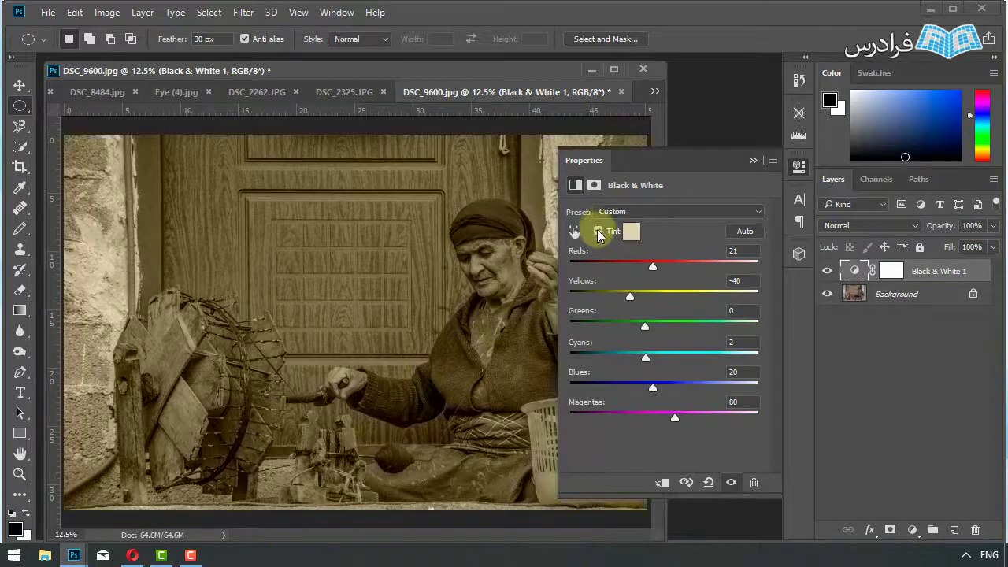
pyautogui.moveTo(654, 266)
pyautogui.mouseDown()
pyautogui.moveTo(616, 268)
pyautogui.moveTo(656, 280)
pyautogui.moveTo(652, 272)
pyautogui.moveTo(653, 323)
pyautogui.moveTo(667, 326)
pyautogui.mouseUp()
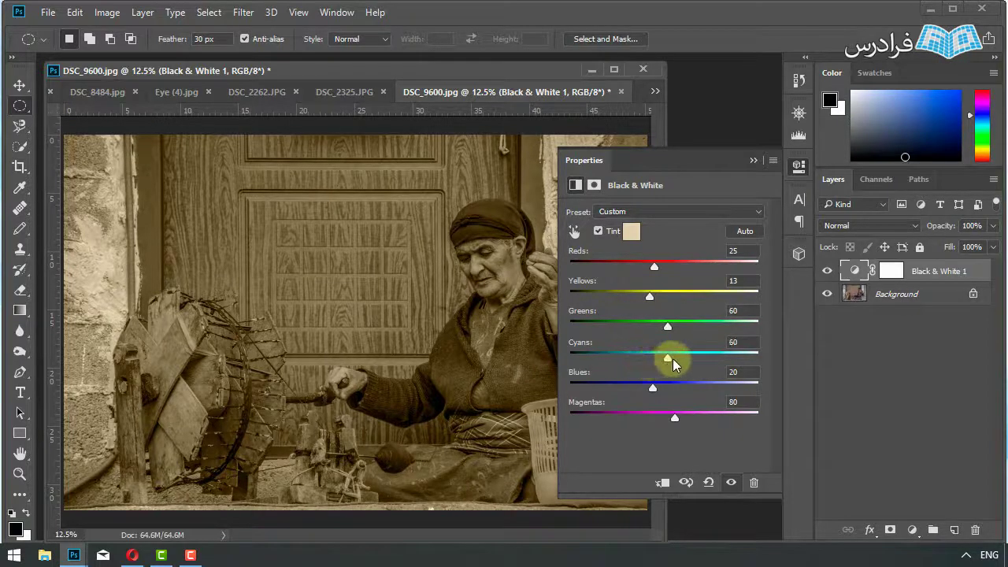
pyautogui.moveTo(673, 364); pyautogui.dragTo(675, 363)
pyautogui.click(598, 231)
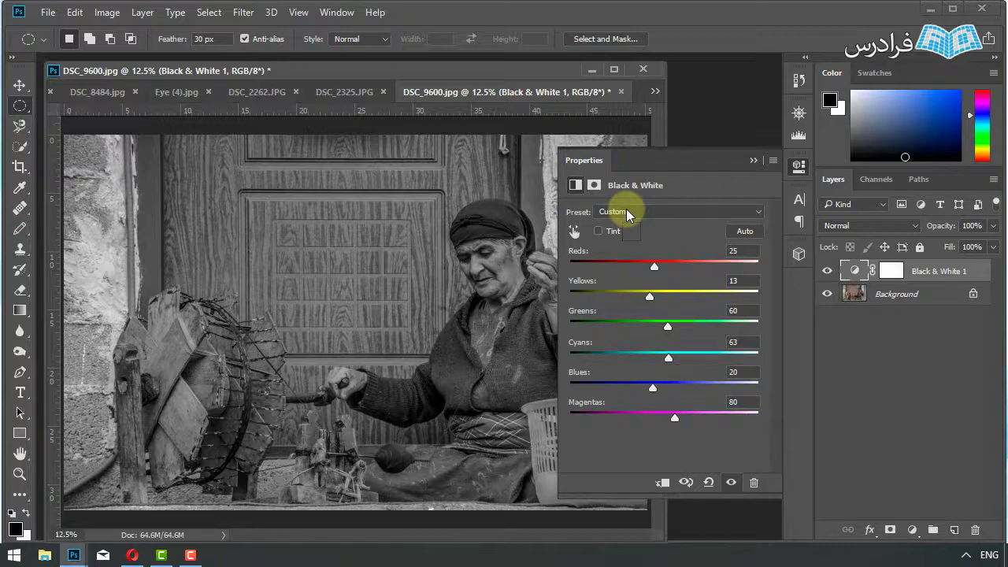
pyautogui.click(720, 124)
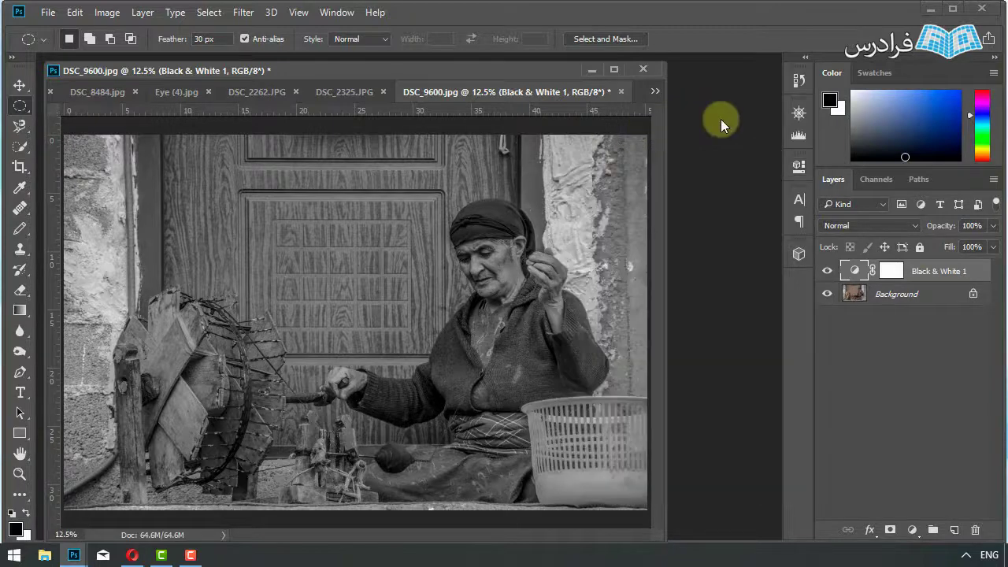